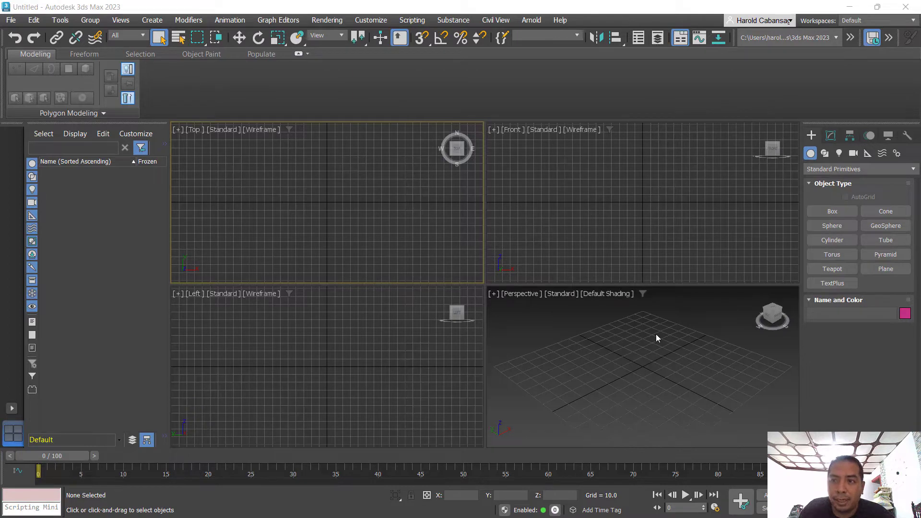
Switch from 3ds Max to the desktop's files and open the folder holding the base mesh and human reference images.
click(849, 8)
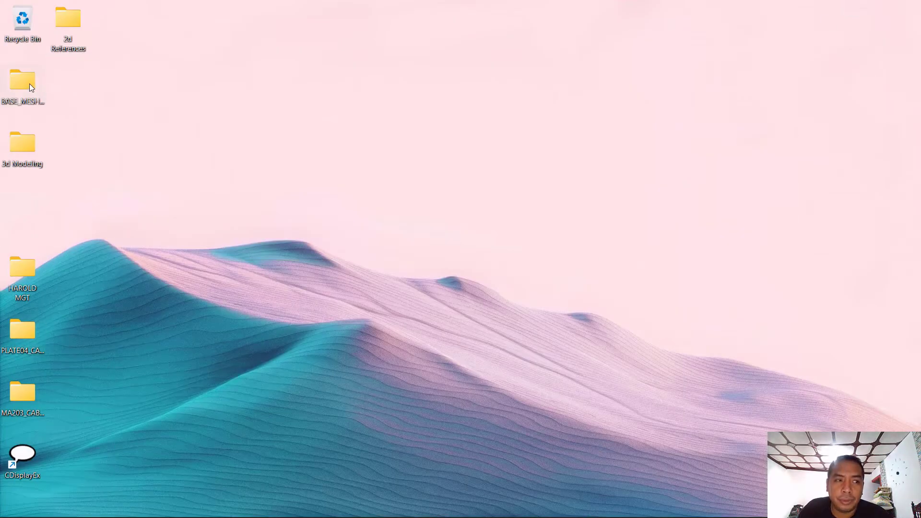
double_click(24, 146)
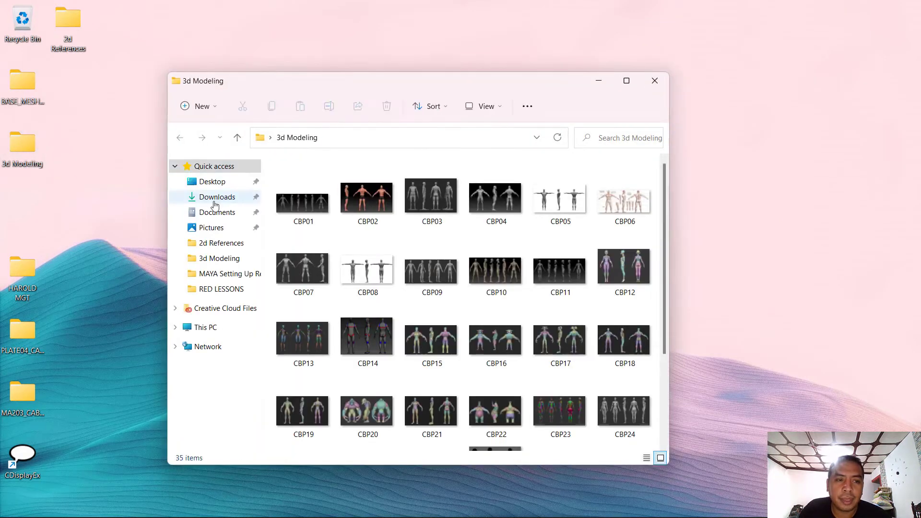
click(201, 182)
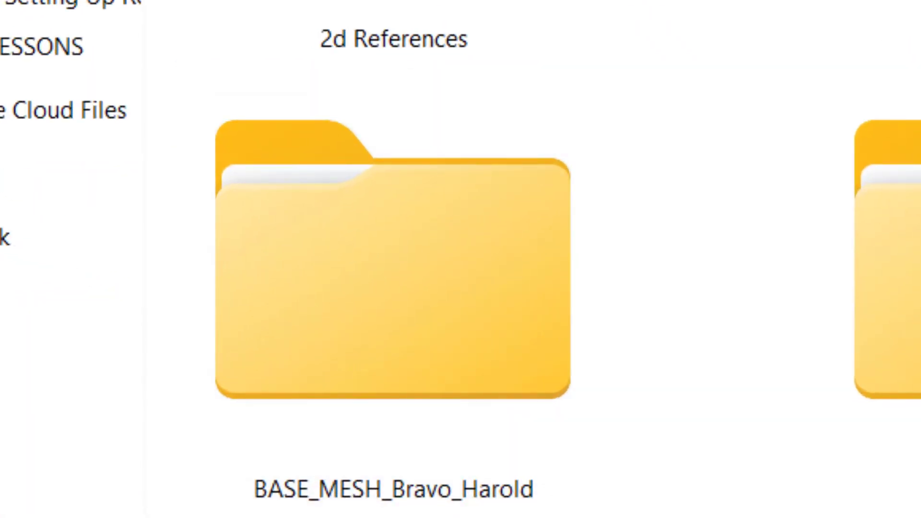
click(421, 287)
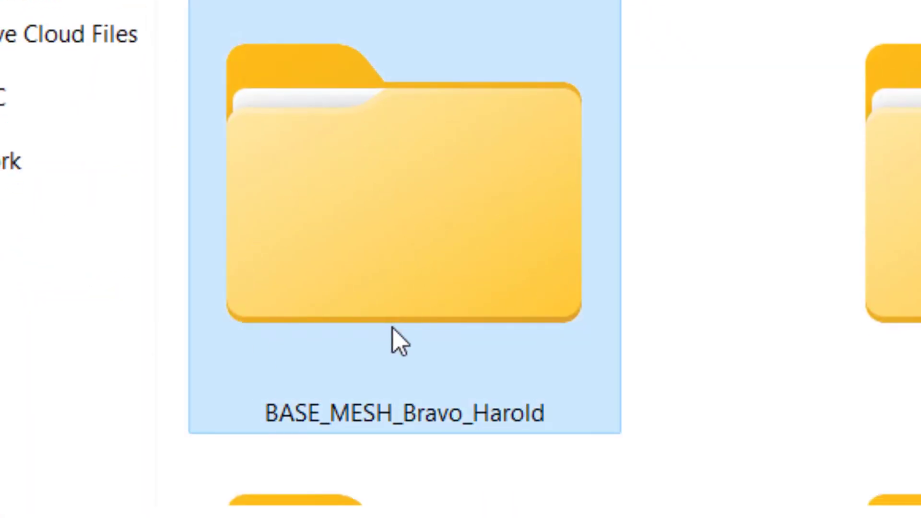
click(398, 368)
click(399, 370)
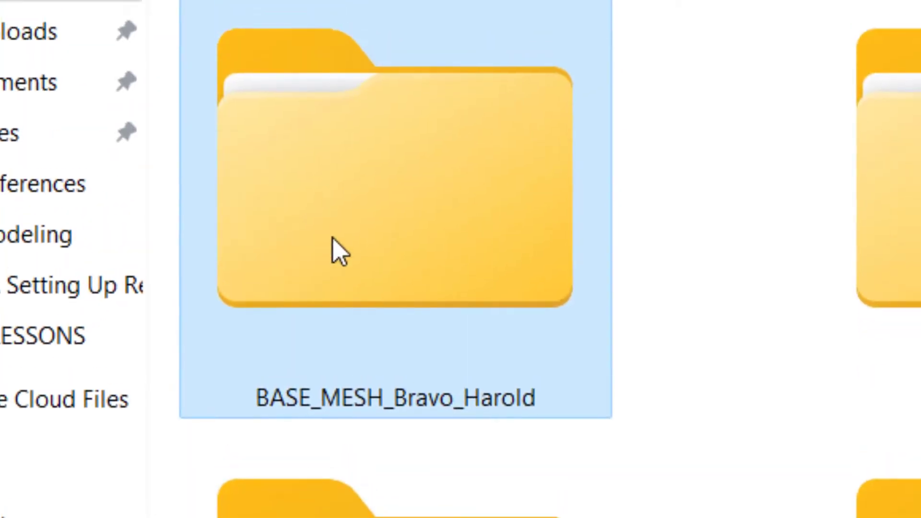
click(396, 273)
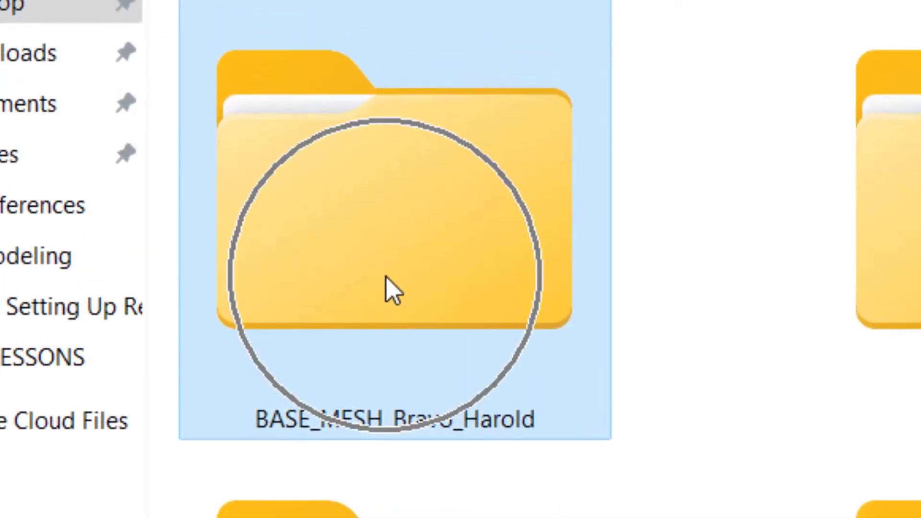
click(386, 278)
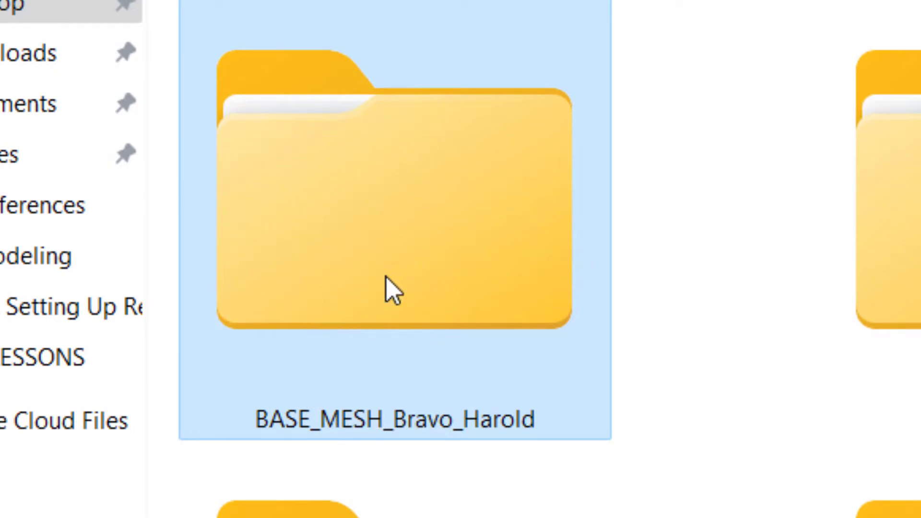
click(392, 290)
double_click(393, 291)
Go through the HUMAN BACK, FRONT, SIDE01 and SIDE02 image files and show the folder contents as extra large icons.
click(331, 86)
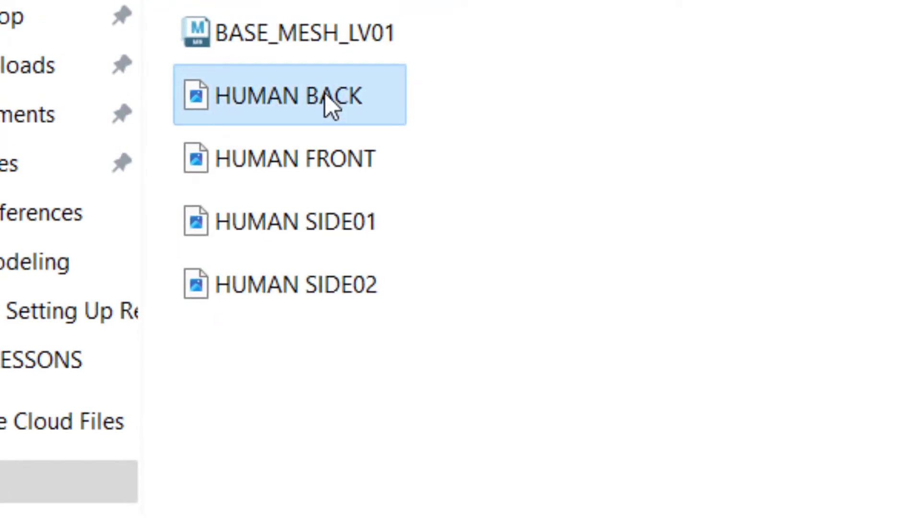
click(307, 166)
click(268, 230)
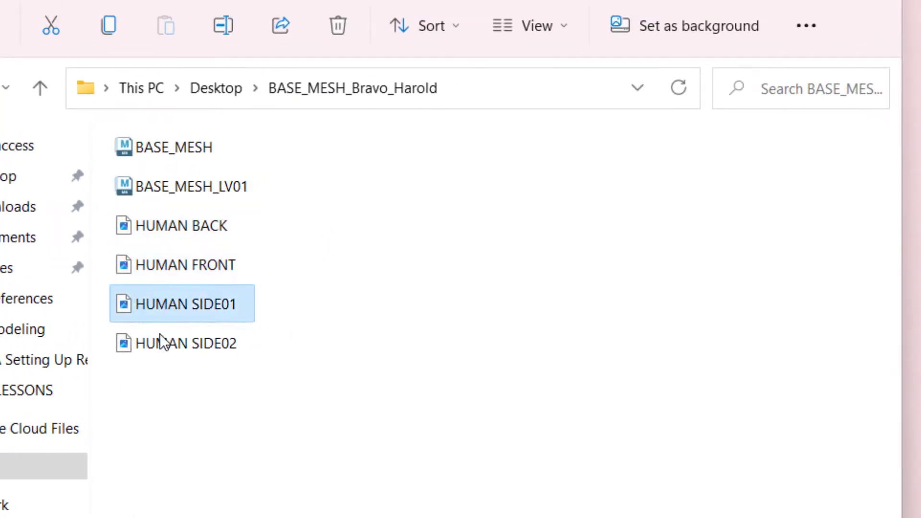
click(163, 342)
click(568, 28)
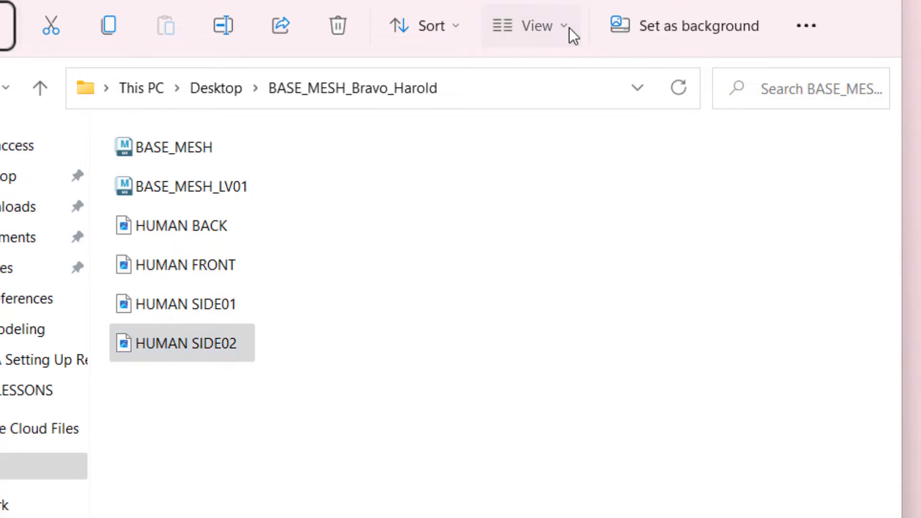
click(535, 81)
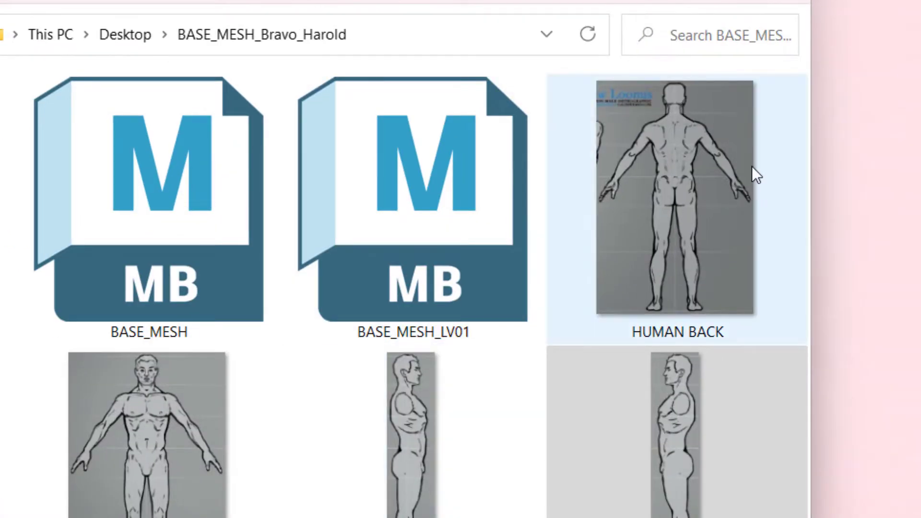
Examine the thumbnails of the back, front and side human references and the BASE_MESH and BASE_MESH_LV01 Maya files.
click(752, 166)
click(647, 448)
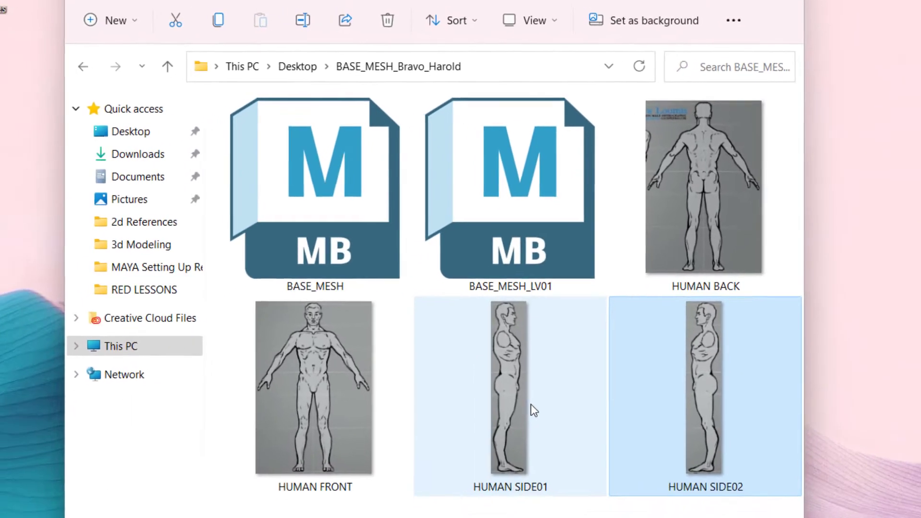
click(531, 404)
click(686, 389)
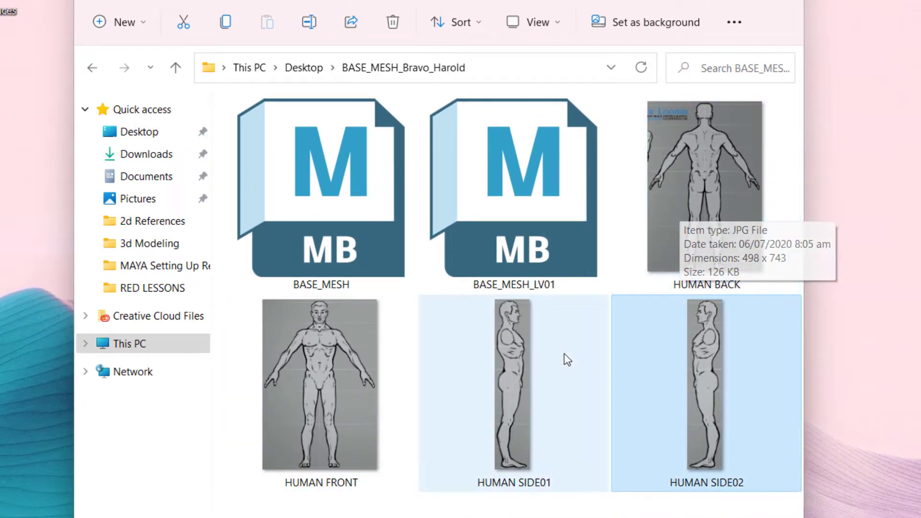
click(356, 241)
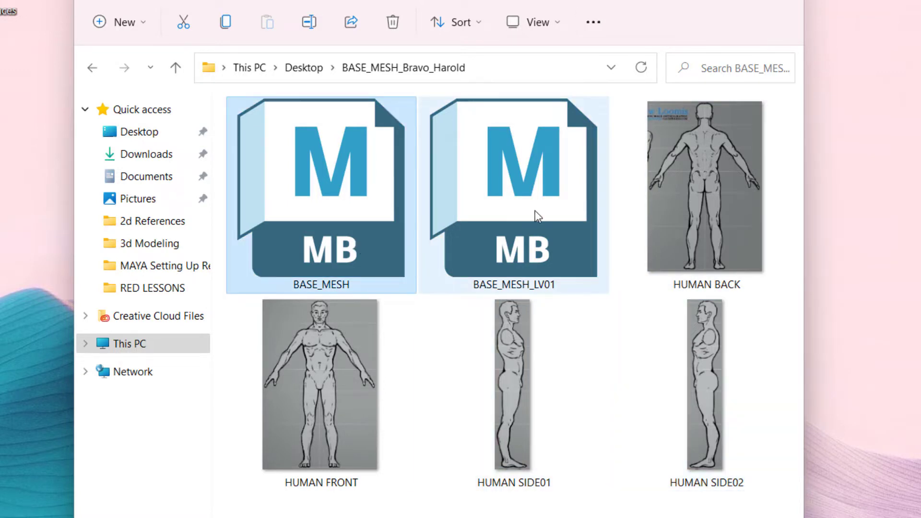
click(534, 211)
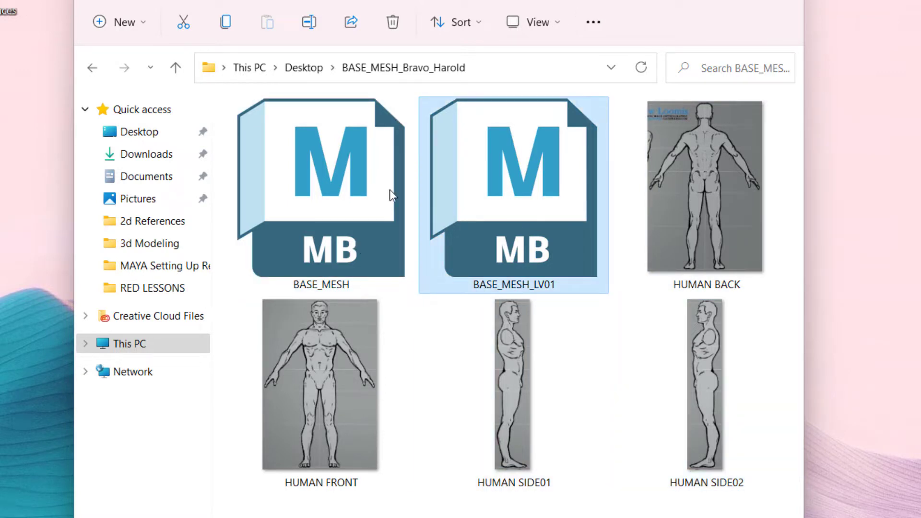
click(310, 190)
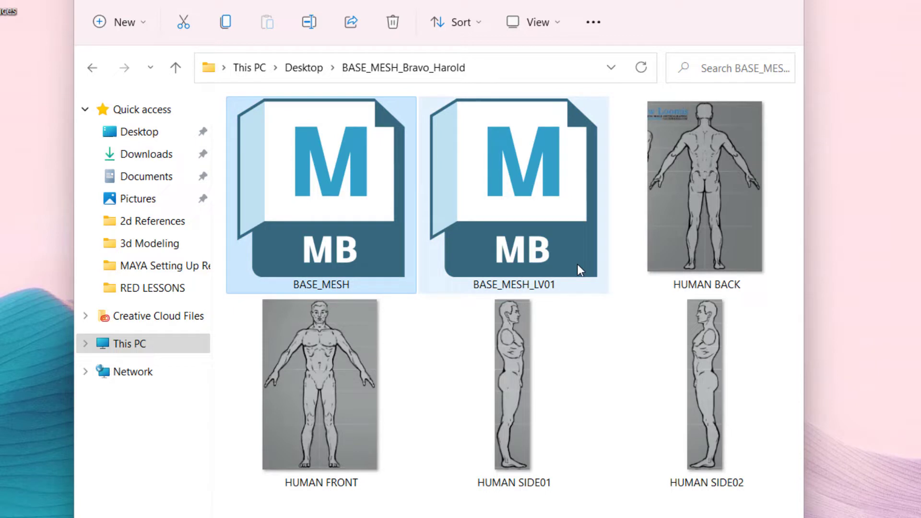
mouse_move(577, 264)
click(417, 512)
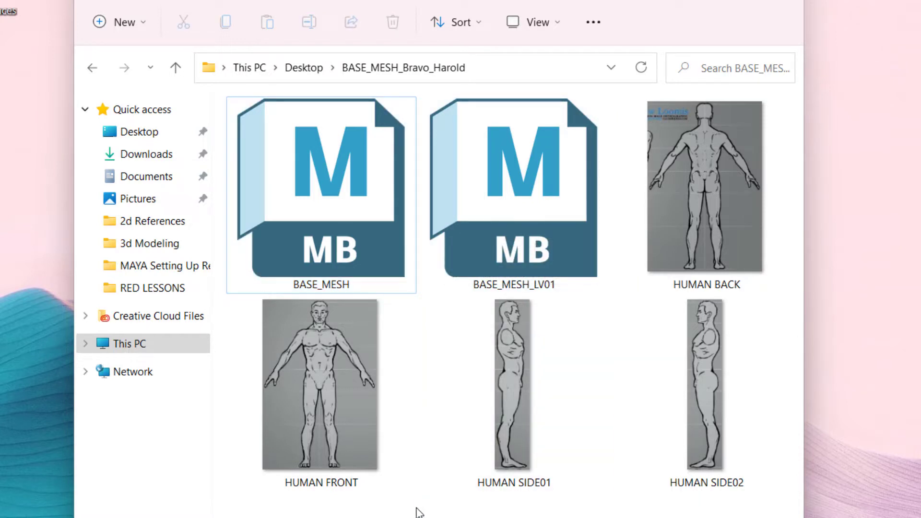
click(416, 511)
click(735, 227)
click(691, 387)
click(370, 421)
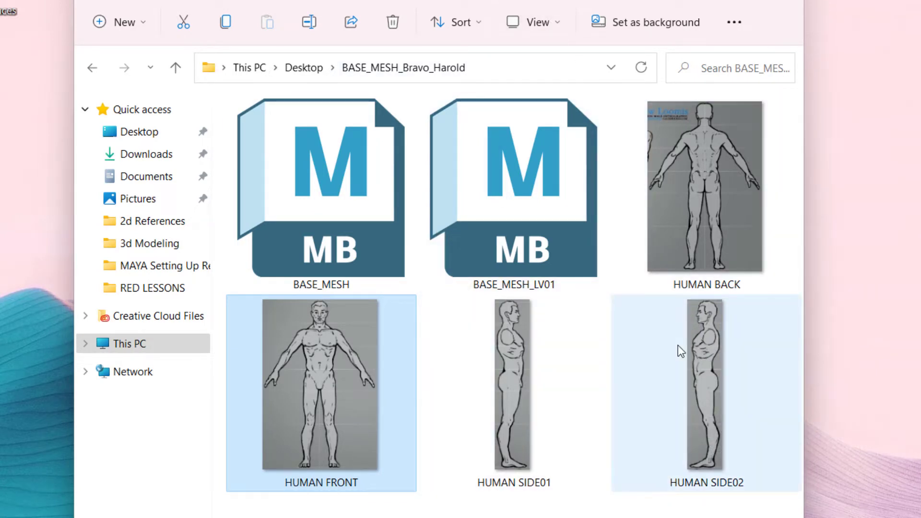
Change the folder's display to the Details layout and clear the file selection.
click(553, 22)
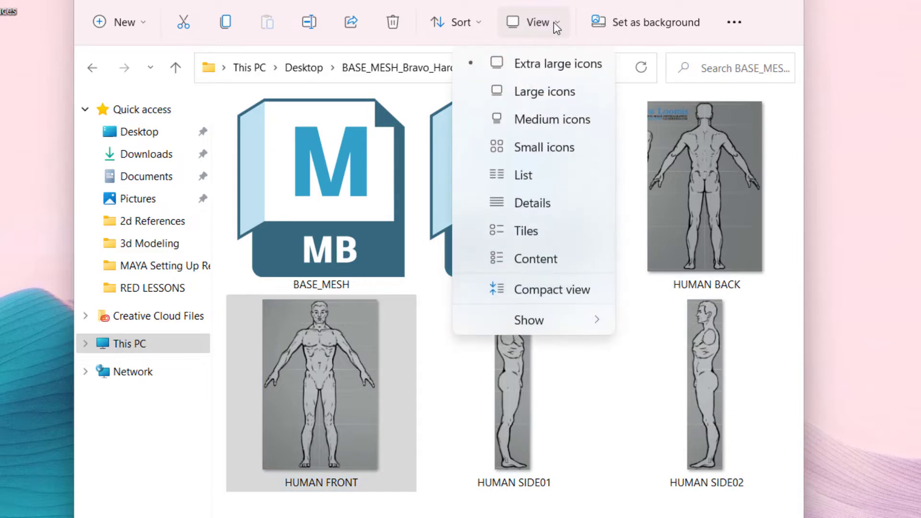
click(551, 201)
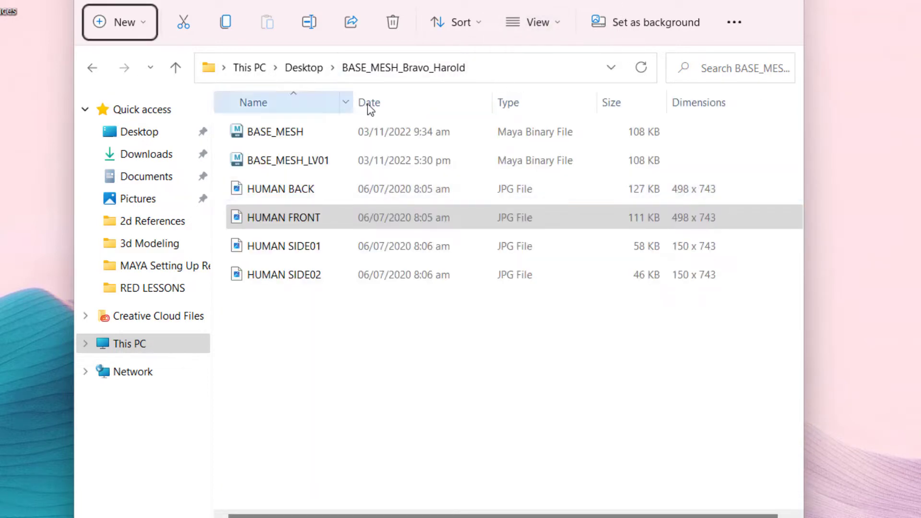
click(469, 327)
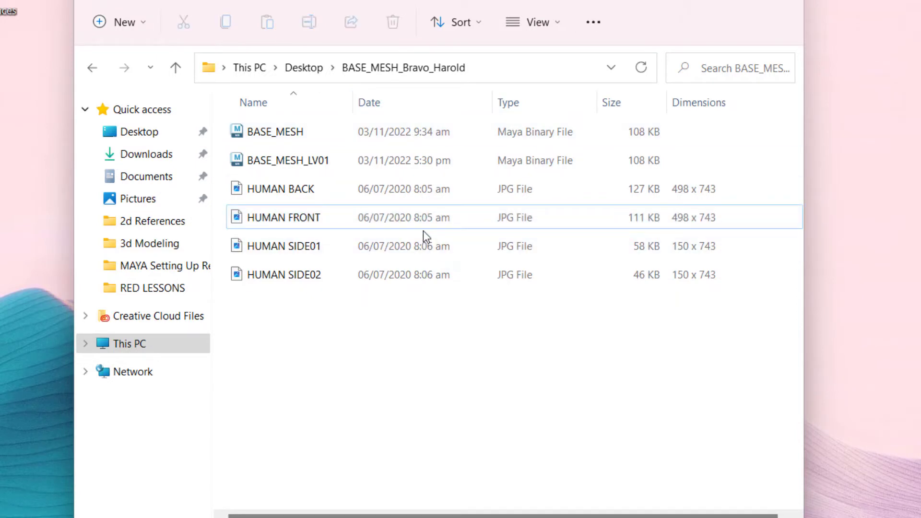
Check the pixel dimensions listed for the HUMAN BACK, HUMAN FRONT, HUMAN SIDE01 and HUMAN SIDE02 images.
click(295, 188)
click(297, 218)
click(296, 246)
click(296, 276)
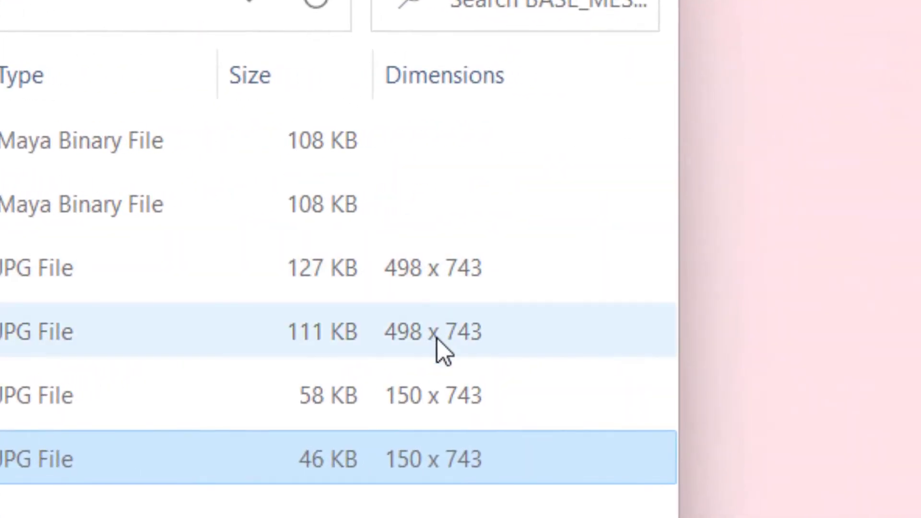
click(437, 339)
click(427, 393)
click(438, 501)
click(450, 482)
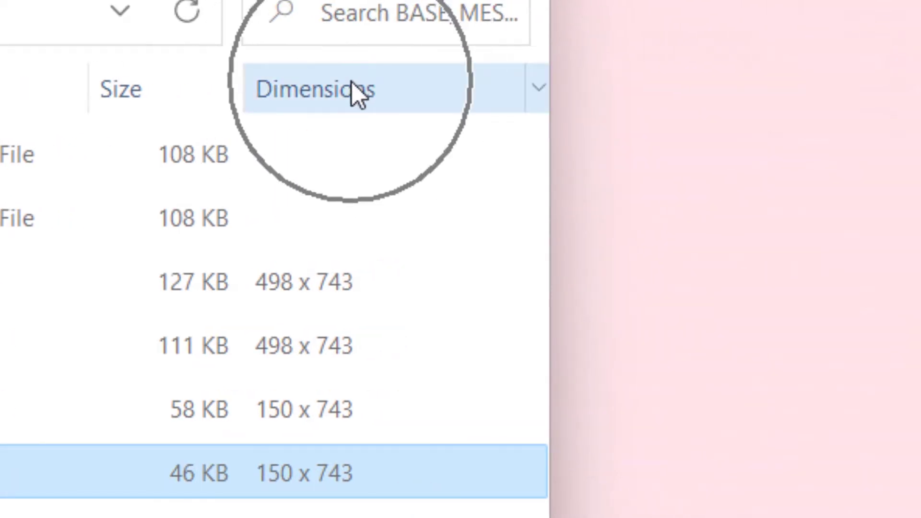
Choose Dimensions as one of the details displayed for the files in this folder and apply the choice.
right_click(347, 84)
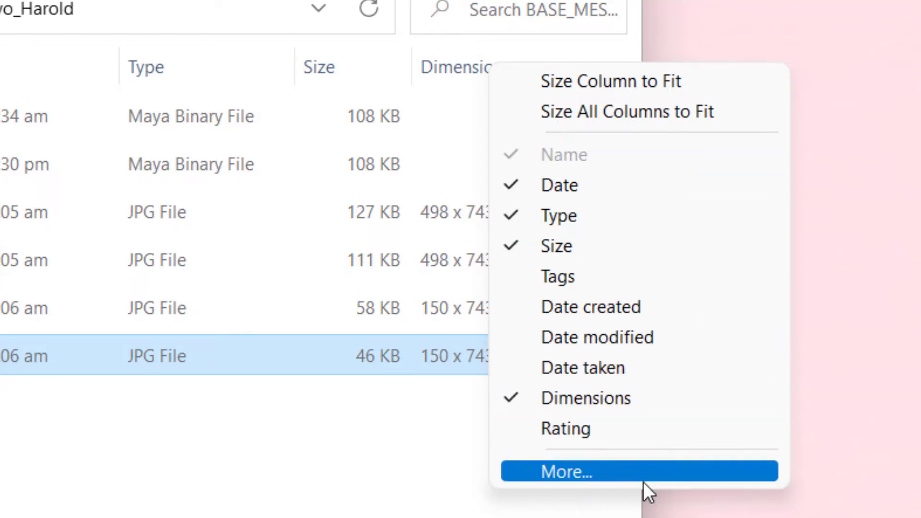
click(614, 474)
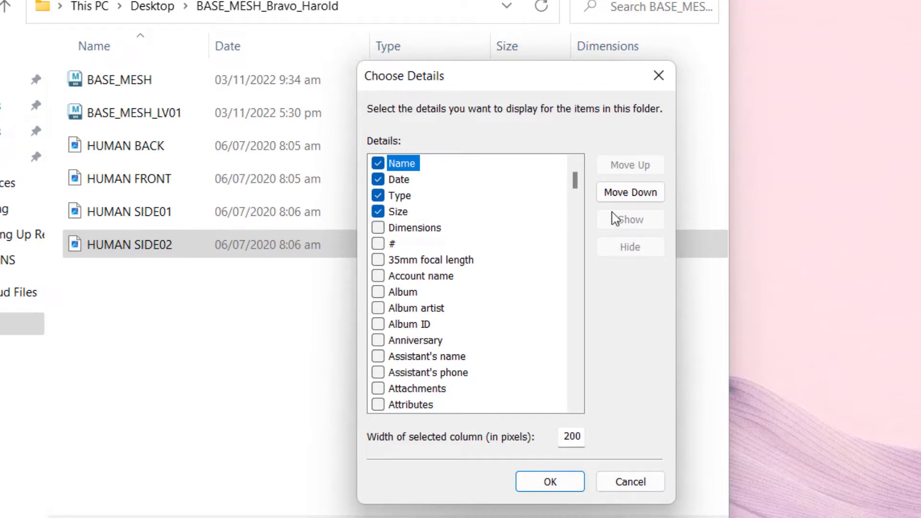
click(378, 228)
drag(575, 182, 572, 250)
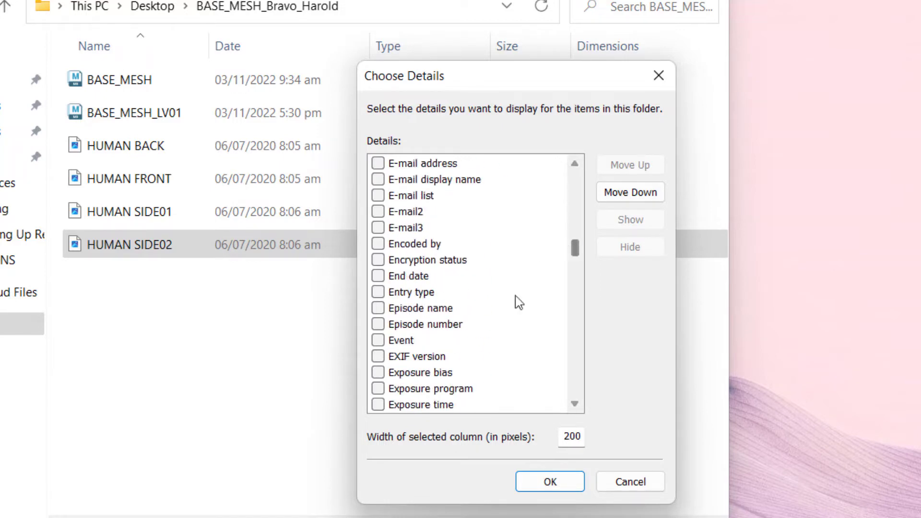
scroll(513, 228, up, 3)
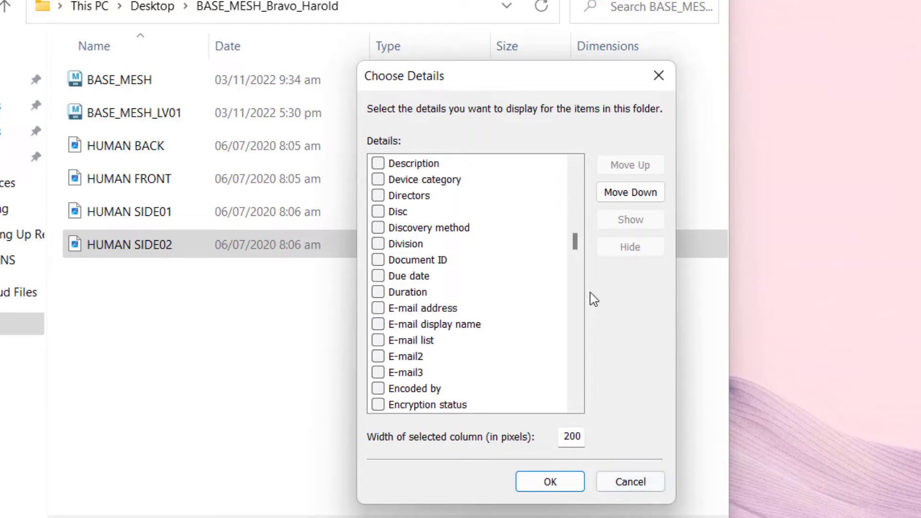
drag(576, 241, 593, 164)
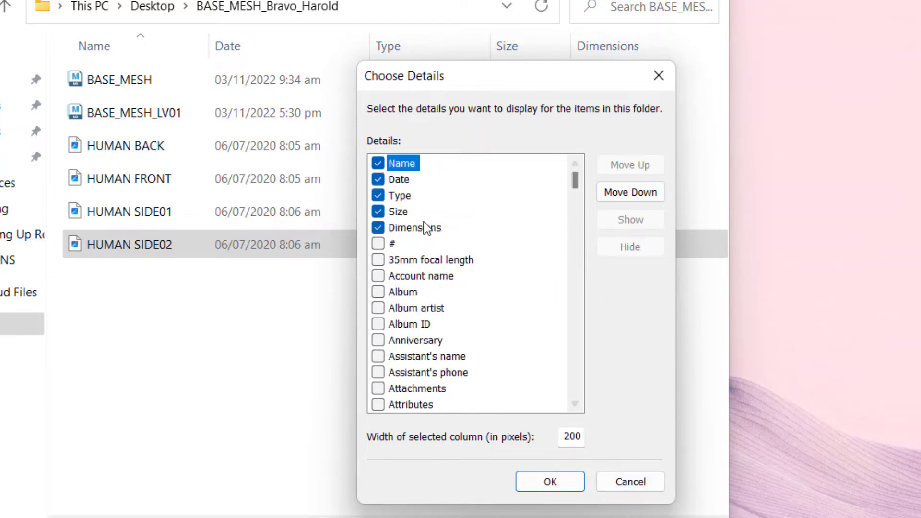
click(555, 484)
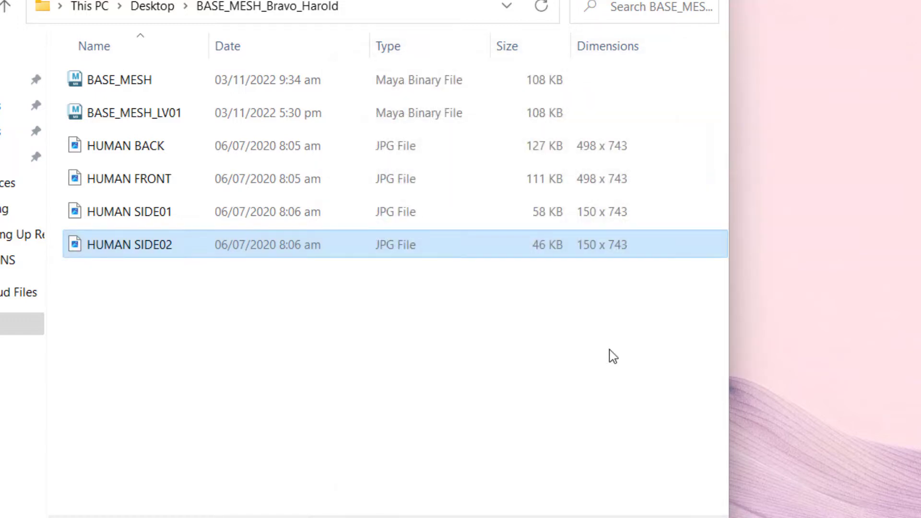
Compare the width and height of the front and back reference images with those of the two side images.
click(598, 147)
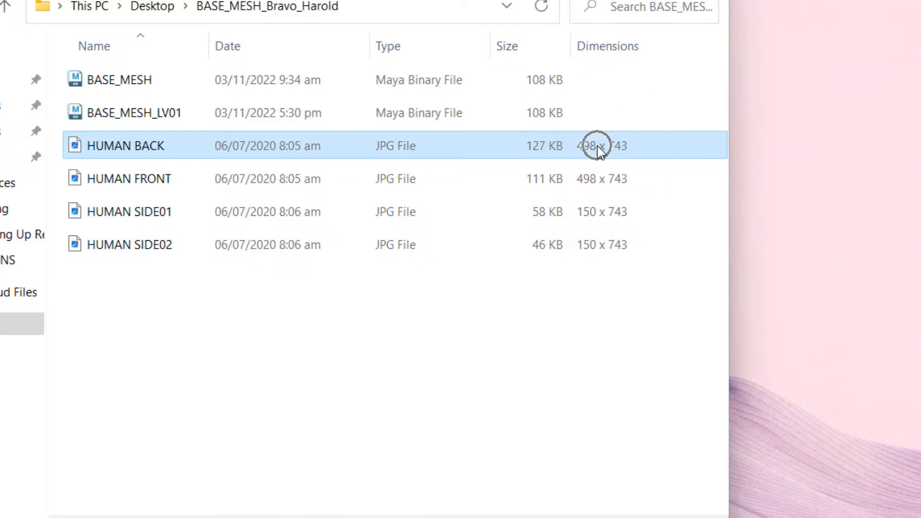
key(ctrl)
key(ctrl)
key(ctrl)
key(ctrl)
key(ctrl)
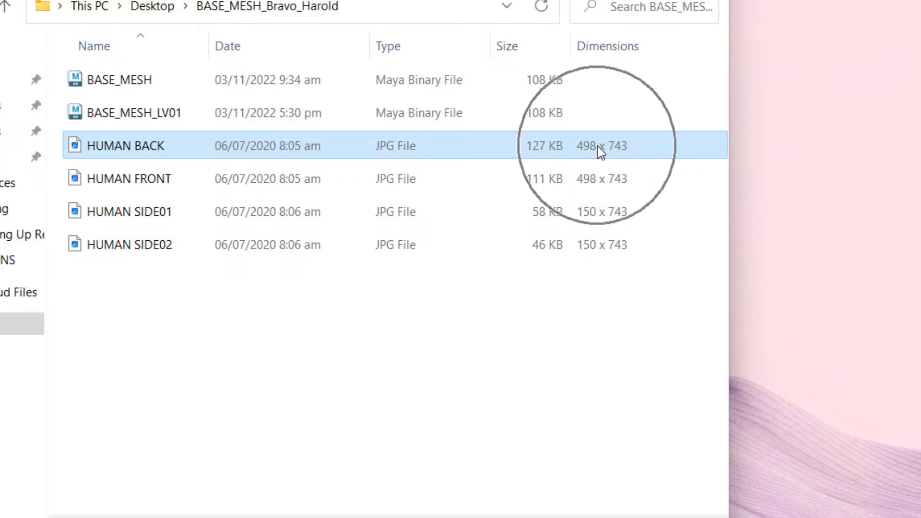
key(ctrl)
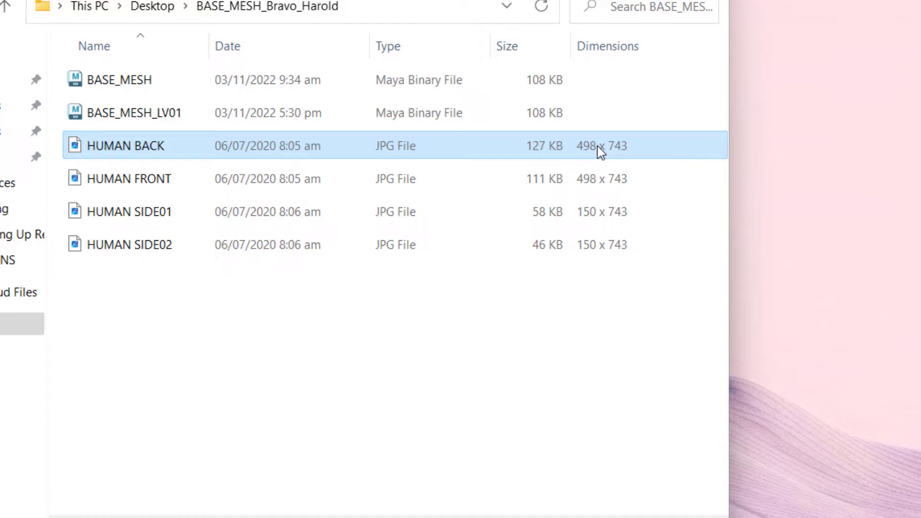
click(606, 181)
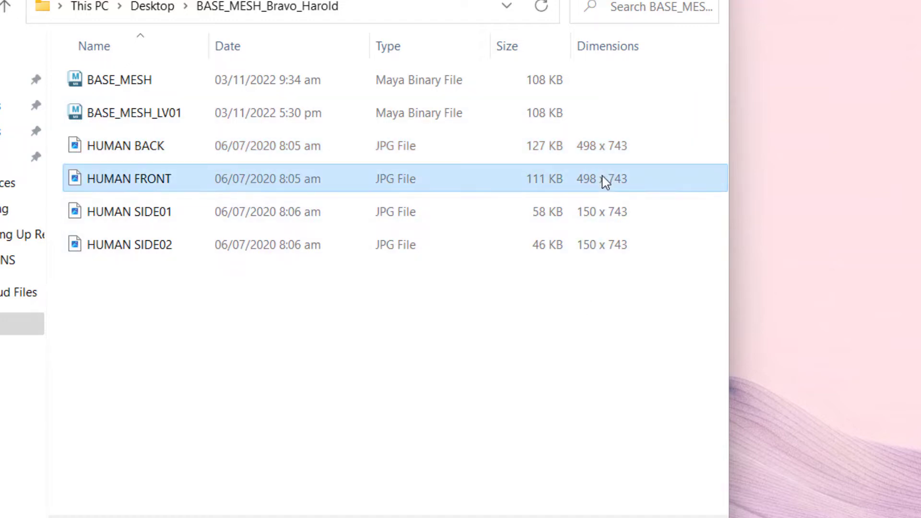
click(602, 213)
click(604, 247)
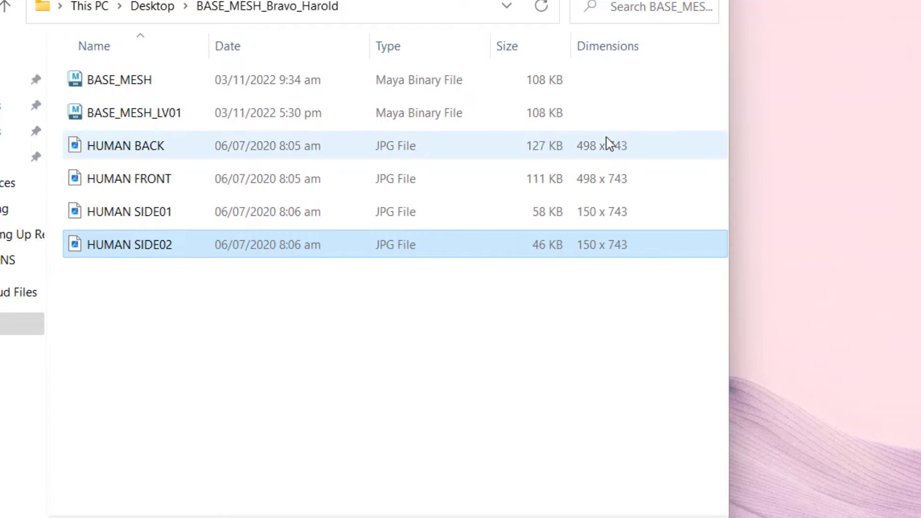
click(593, 162)
key(ctrl)
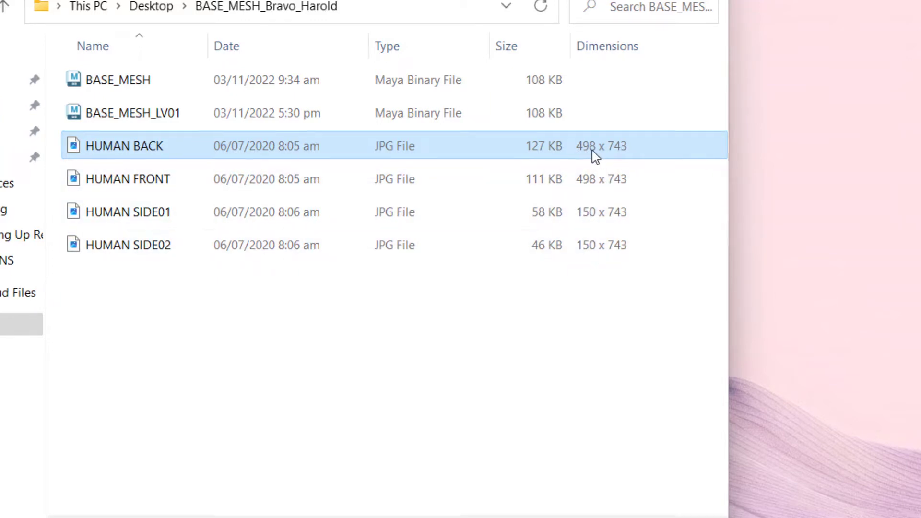
click(580, 150)
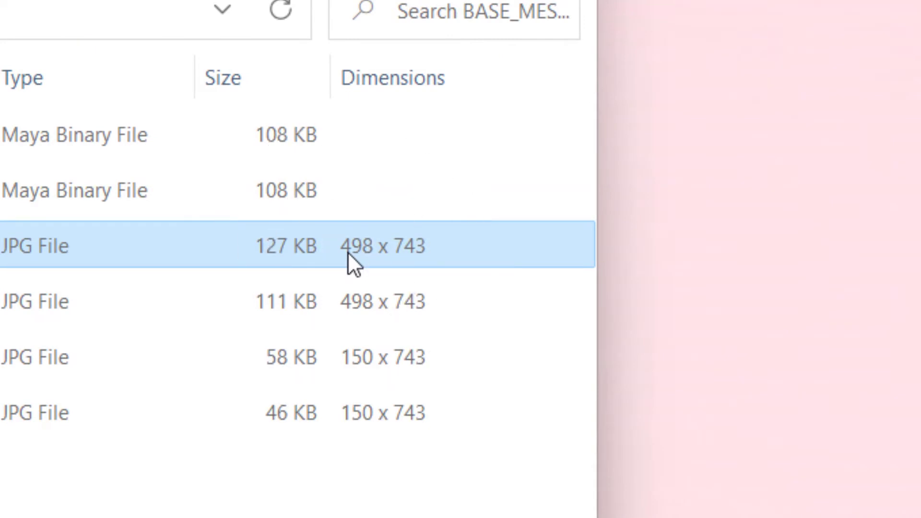
key(ctrl)
key(ctrl)
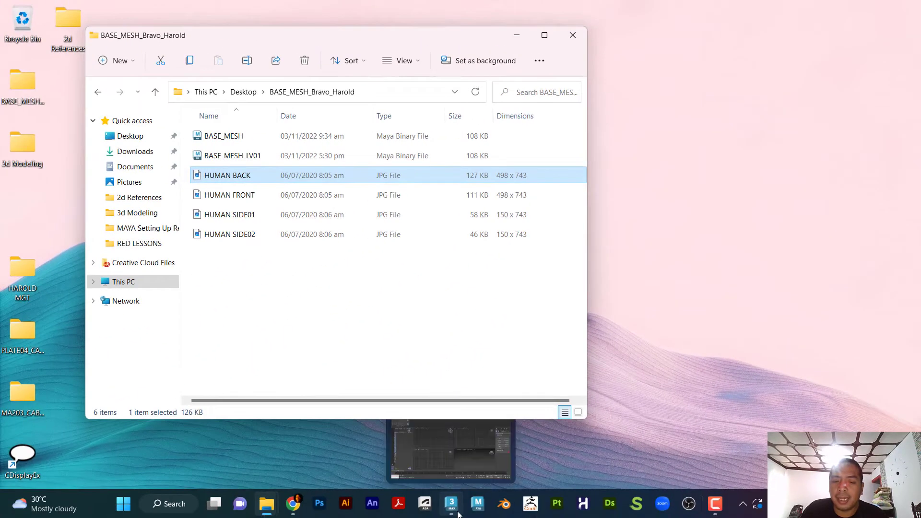
Switch to 3ds Max and draw a plane about 125 long and 124 wide in the Front viewport.
click(458, 514)
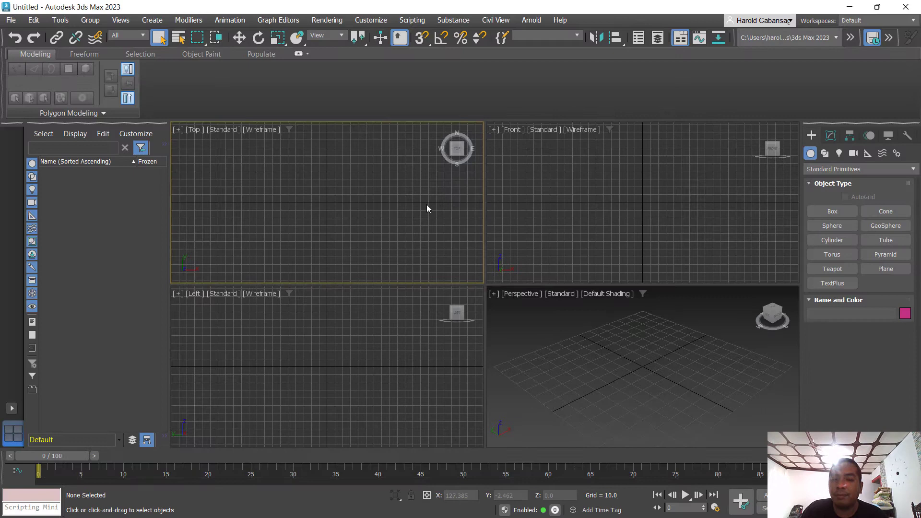
click(572, 212)
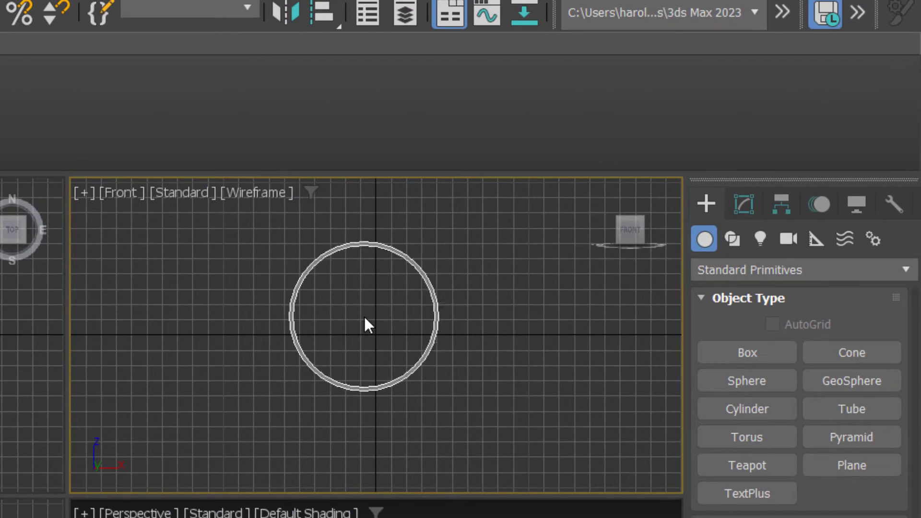
click(848, 467)
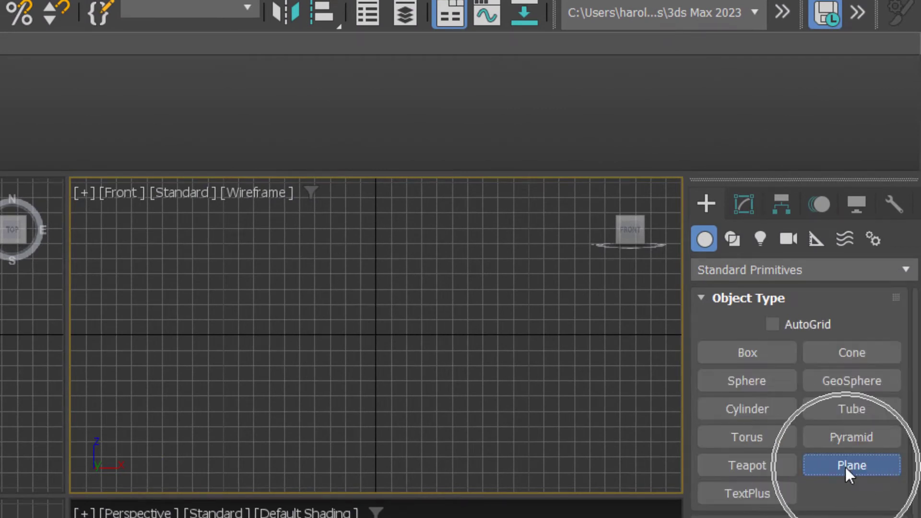
drag(249, 226, 438, 419)
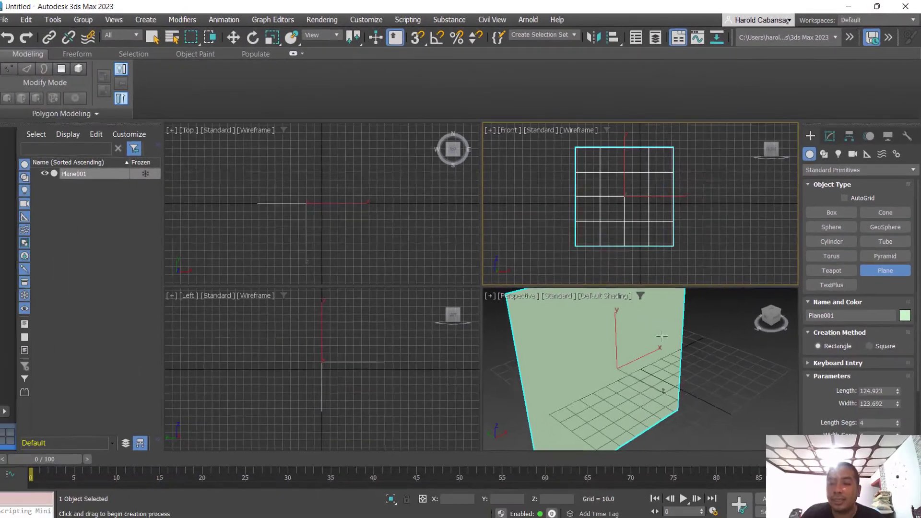
scroll(618, 514, down, 4)
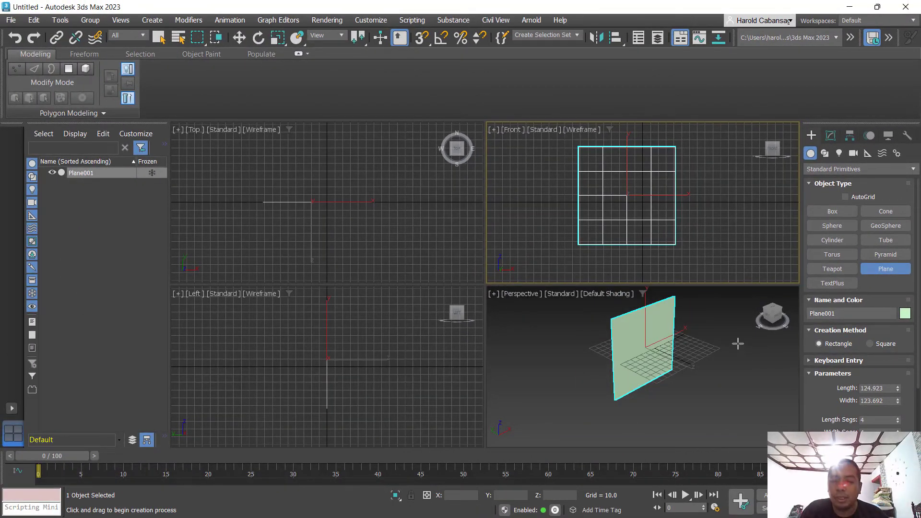
middle_drag(738, 344, 663, 352)
key(ctrl)
key(ctrl)
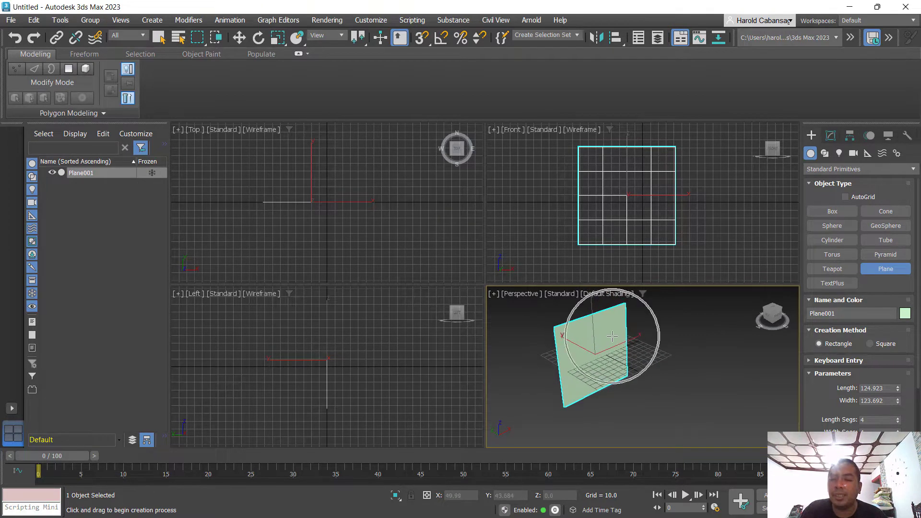
key(ctrl)
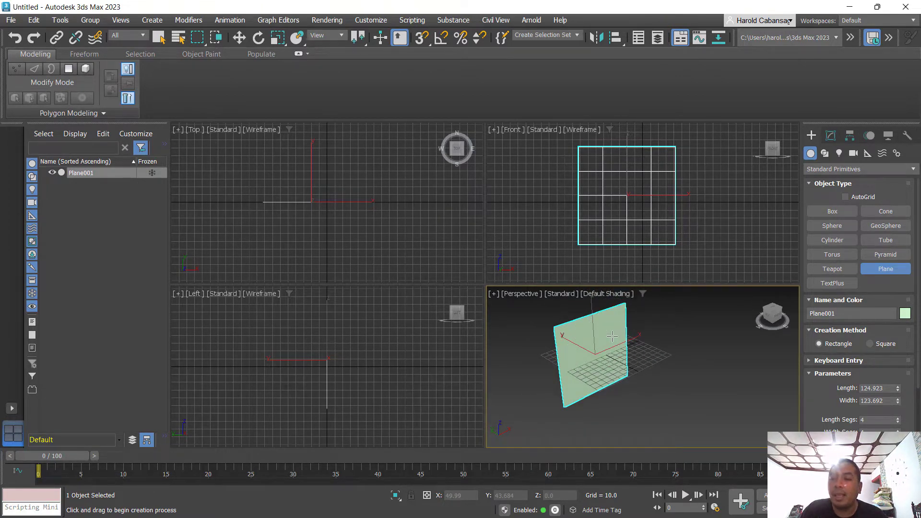
key(ctrl)
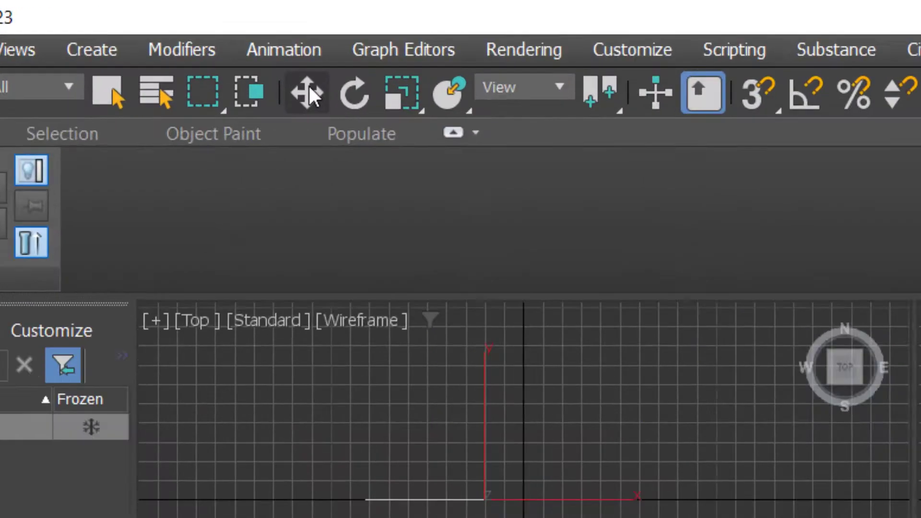
Move the plane to the world origin by setting its X, Y and Z position to 0.
click(239, 37)
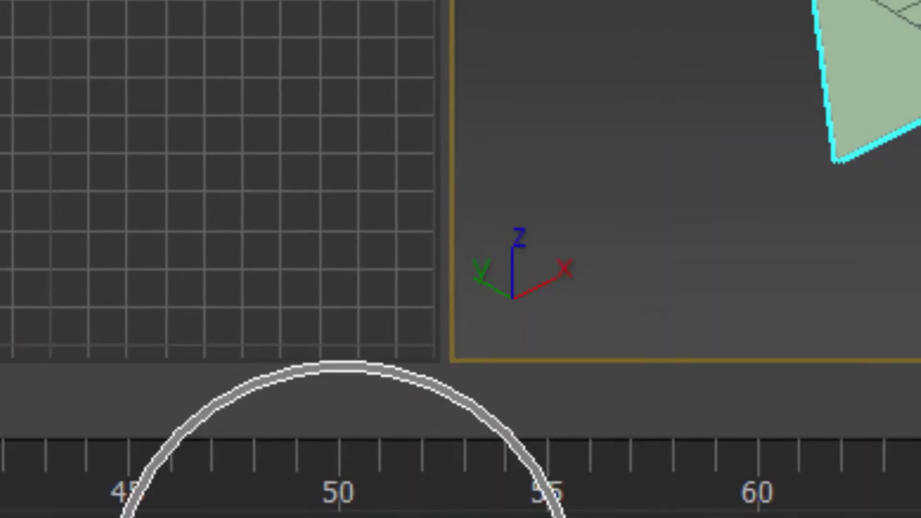
double_click(222, 408)
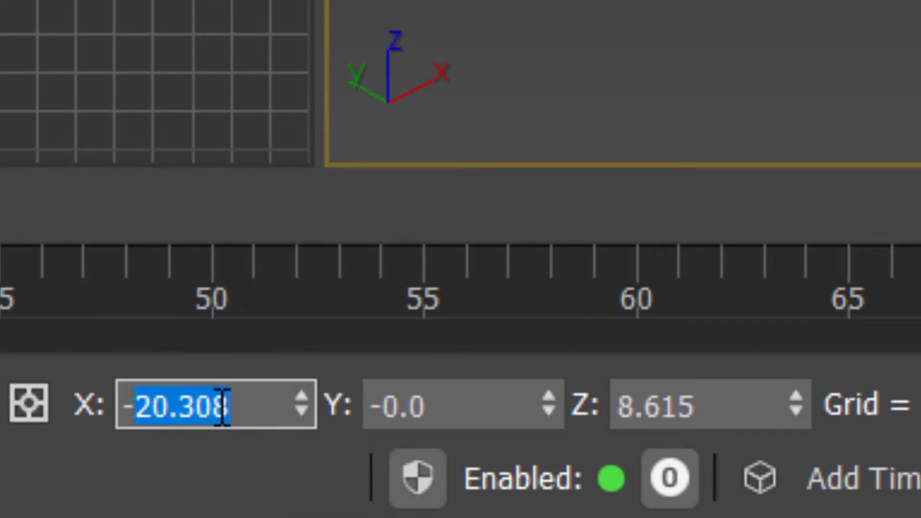
text(0)
key(Tab)
text(0)
key(Tab)
text(0)
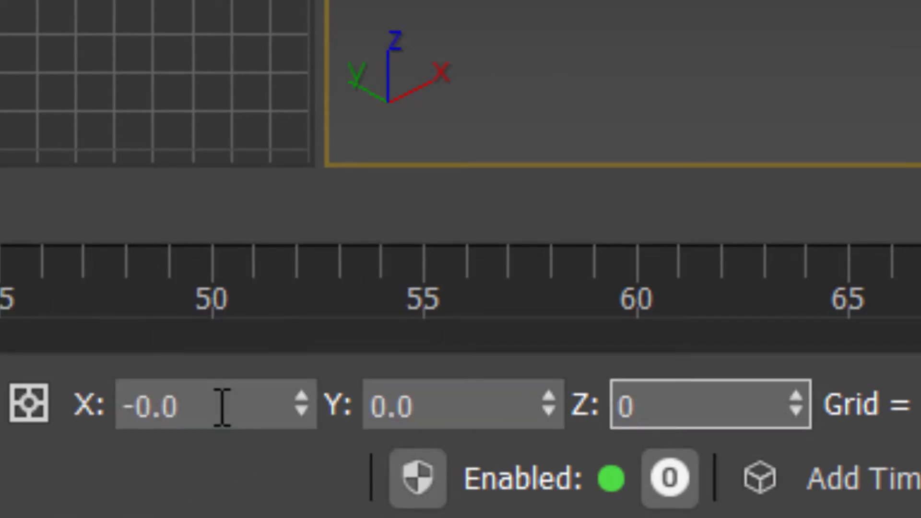
key(Return)
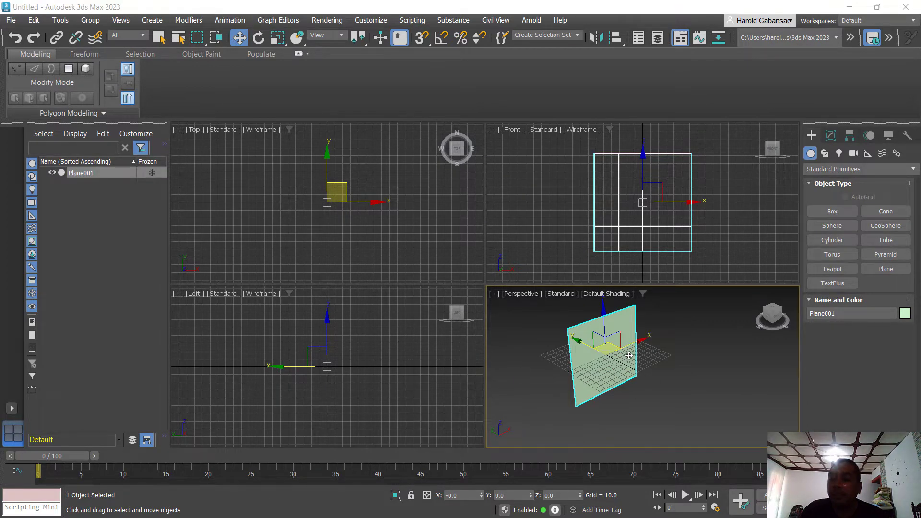
Open the plane's modifiable properties and rename the plane as FRONT.
click(829, 137)
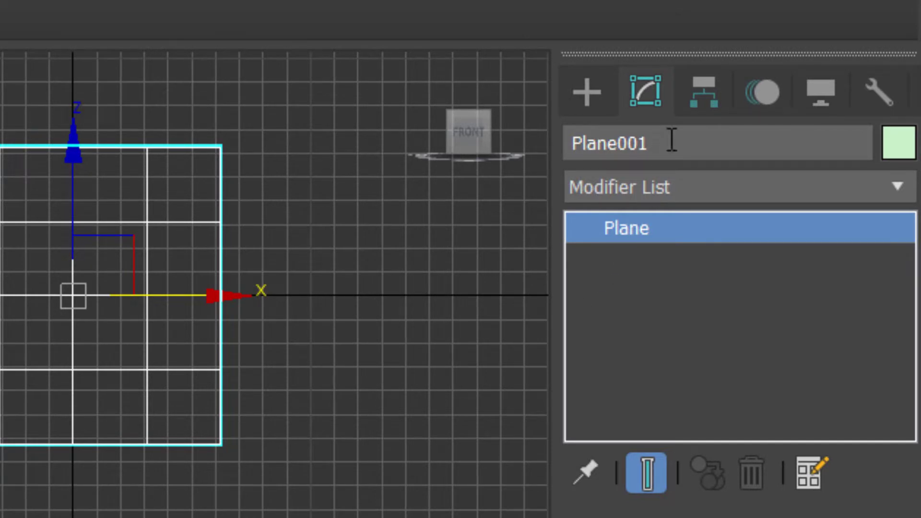
click(671, 140)
text(FRONT)
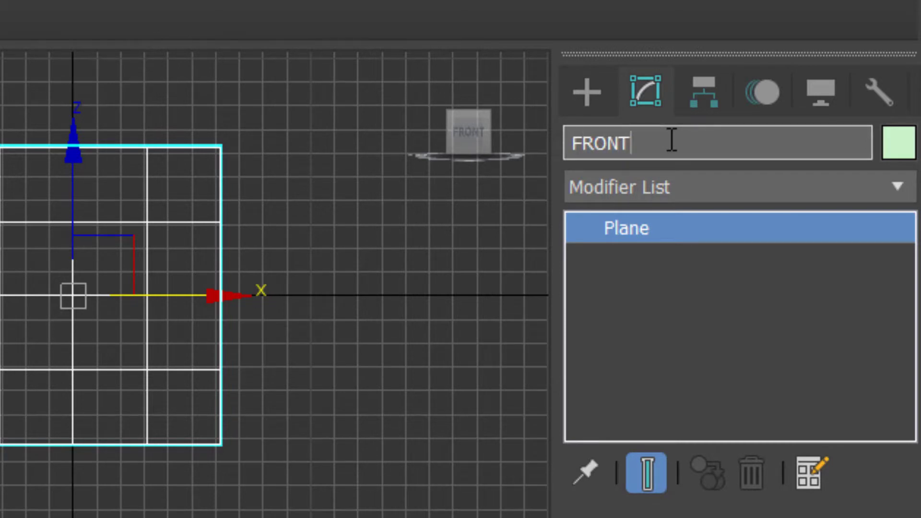
key(Return)
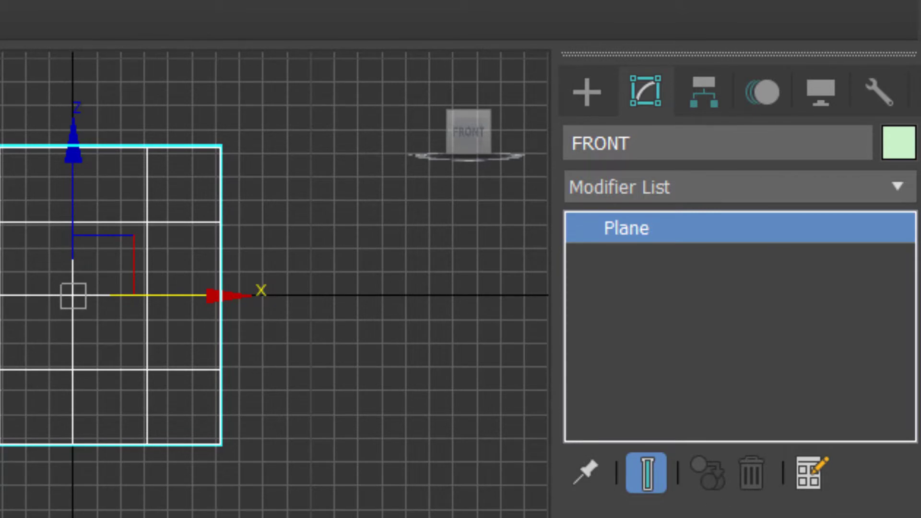
Switch to the BASE_MESH_Bravo_Harold folder and check the HUMAN FRONT image's pixel dimensions for sizing the FRONT plane.
double_click(793, 314)
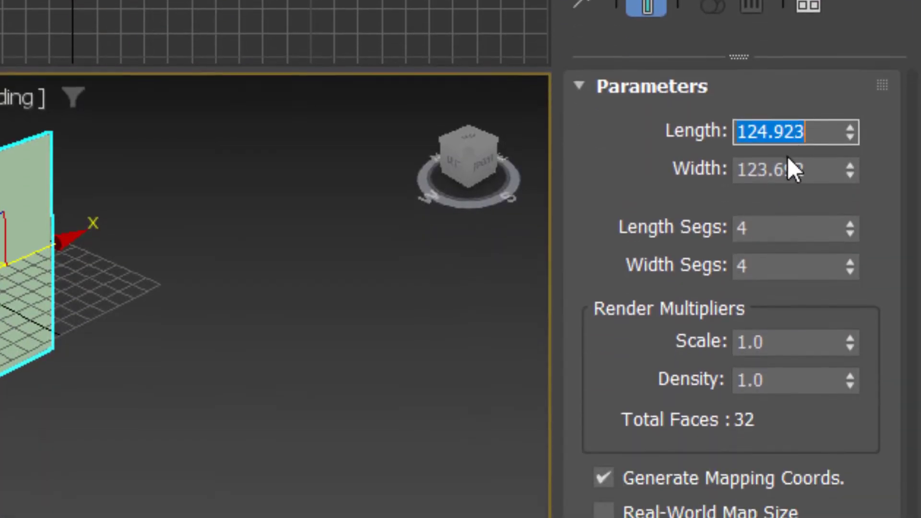
double_click(787, 171)
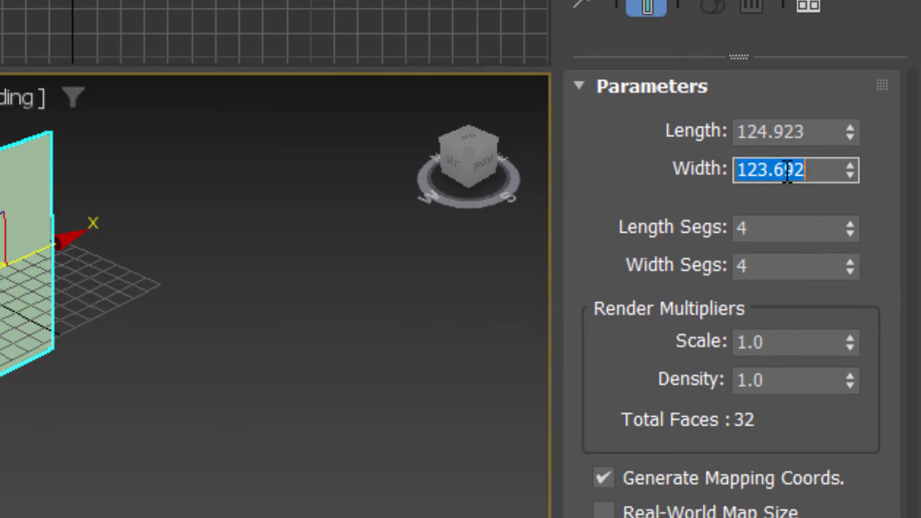
double_click(761, 133)
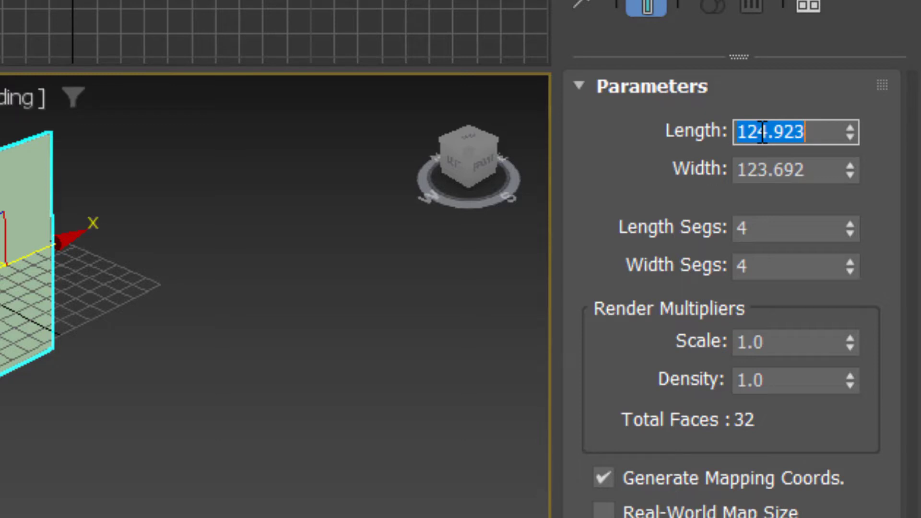
key(alt+Tab)
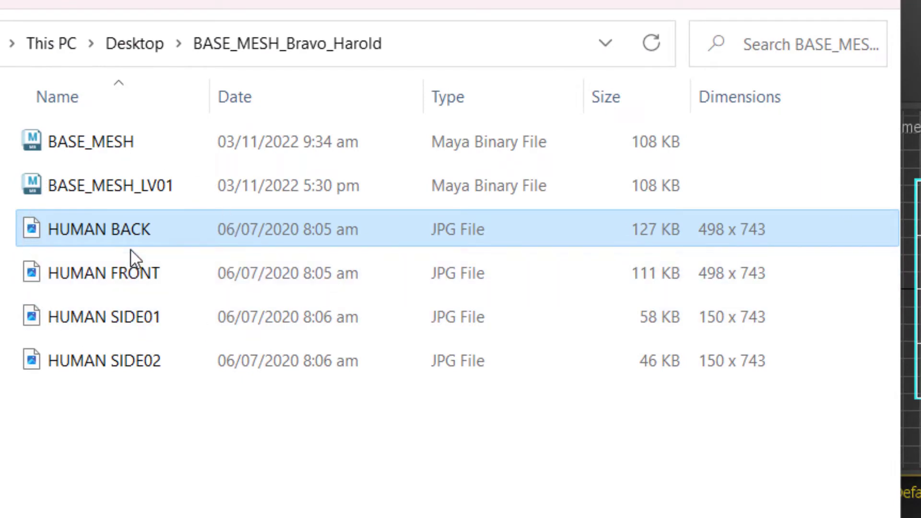
click(145, 225)
click(145, 225)
click(119, 285)
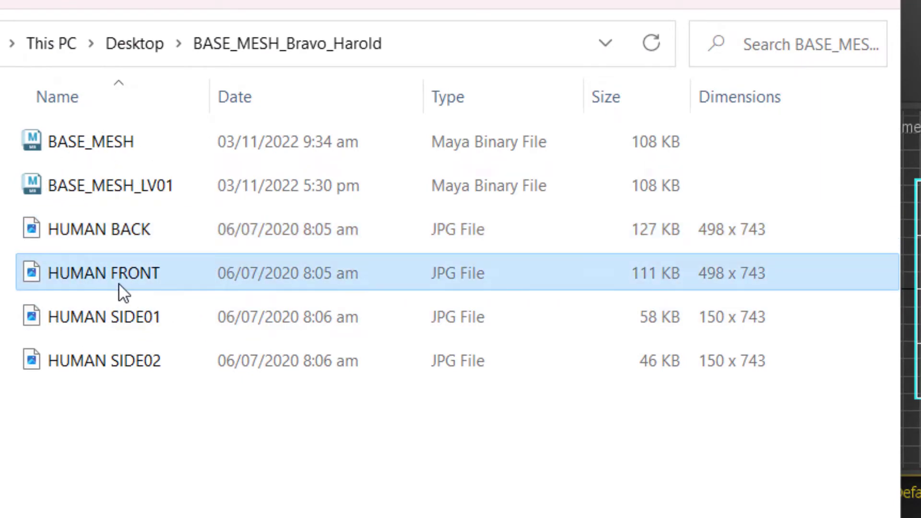
click(734, 277)
click(711, 285)
click(758, 283)
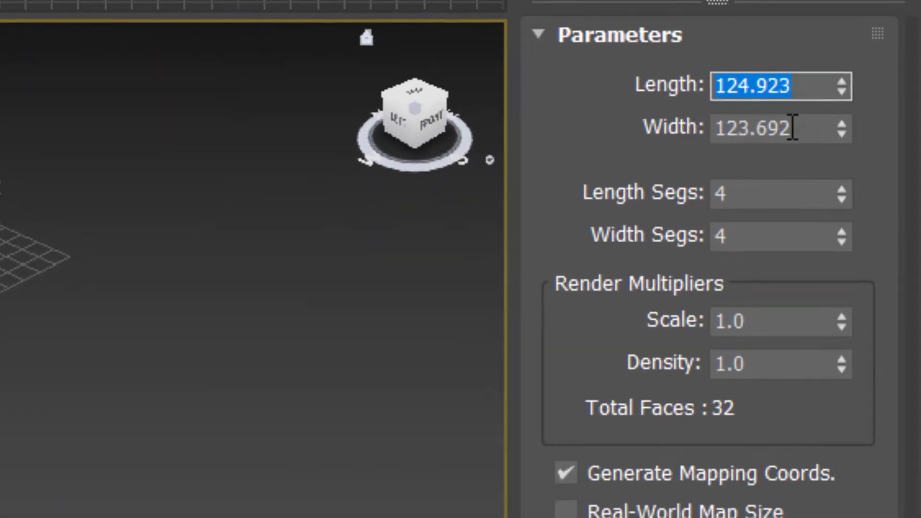
Set the FRONT plane's width to 498 and its length to 743 in 3ds Max.
double_click(791, 128)
text(498)
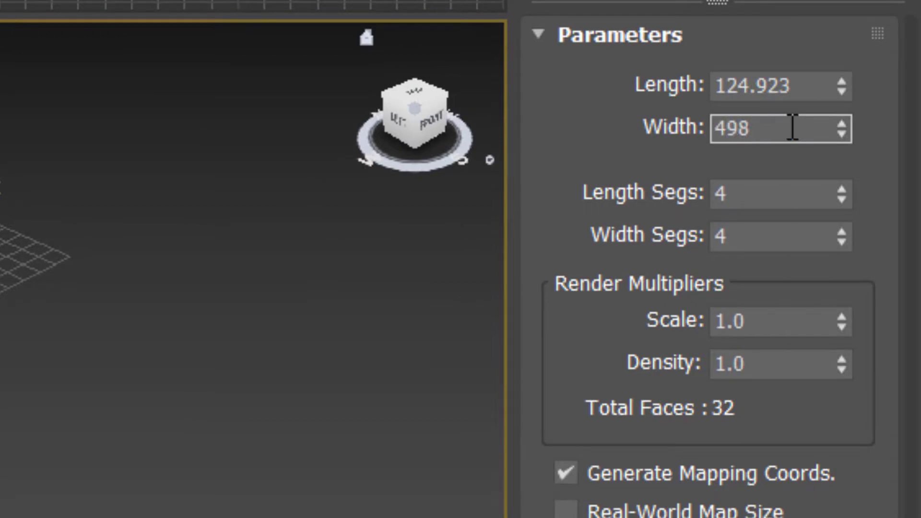
key(Return)
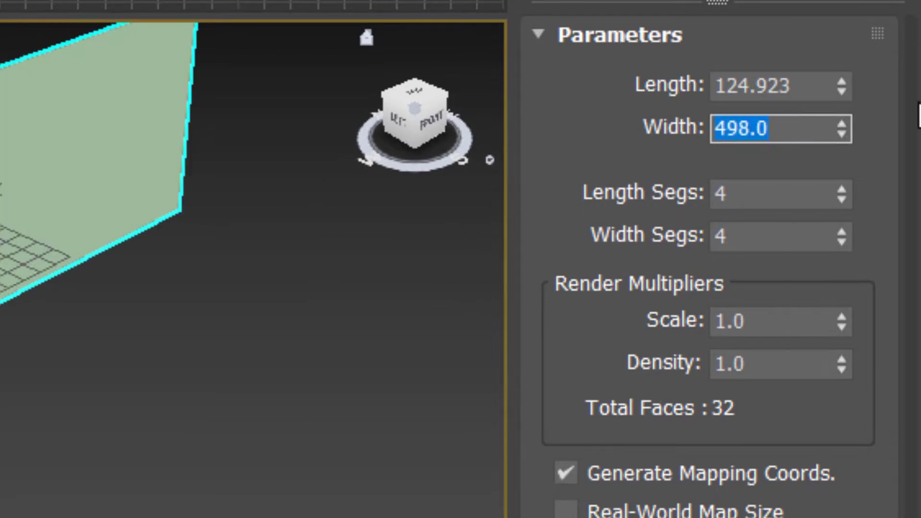
double_click(804, 84)
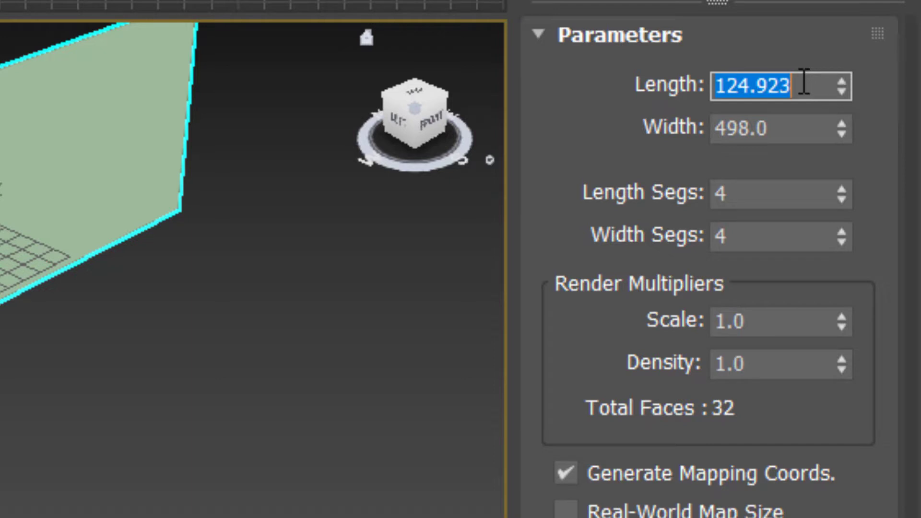
text(743)
key(Return)
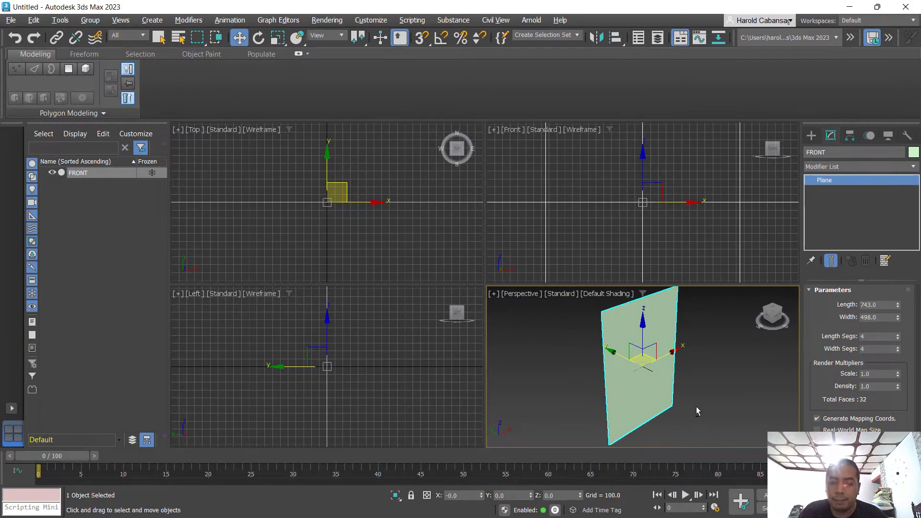
Reduce the FRONT plane's length segments and width segments to 1 each.
alt+middle_drag(705, 399, 698, 397)
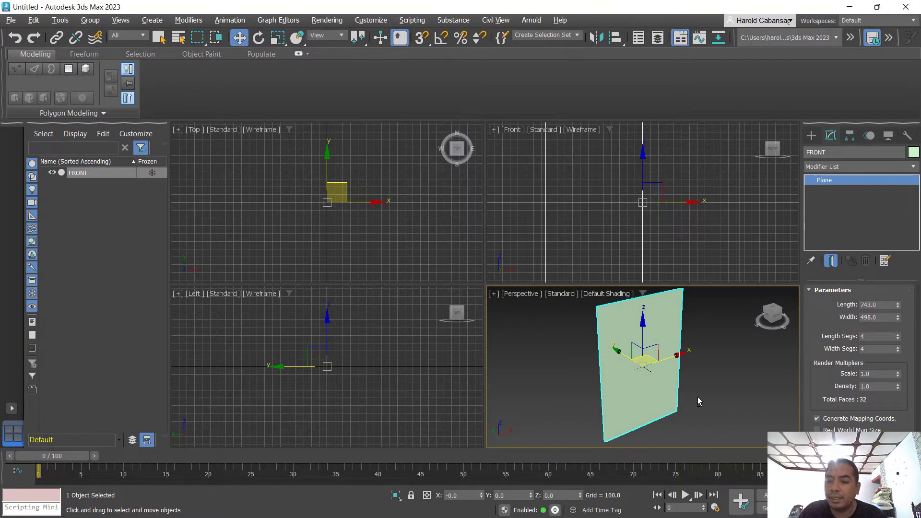
click(872, 339)
double_click(872, 339)
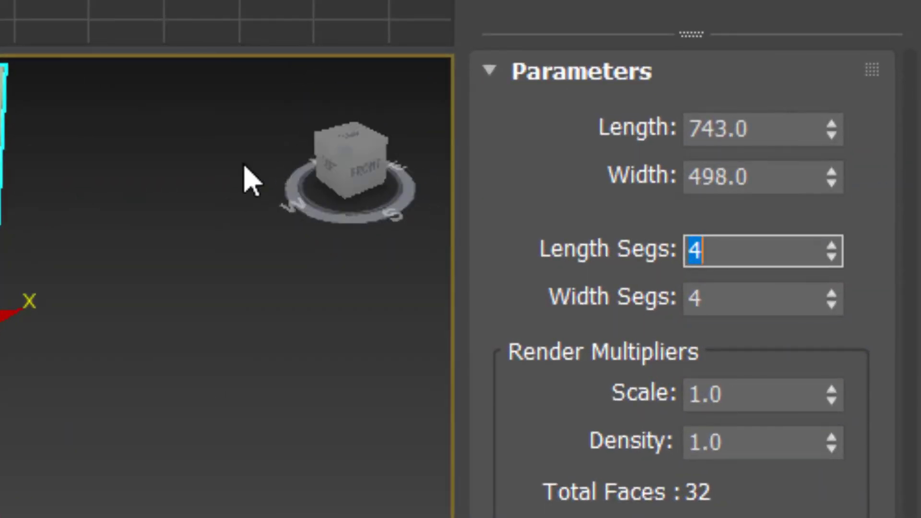
right_click(836, 252)
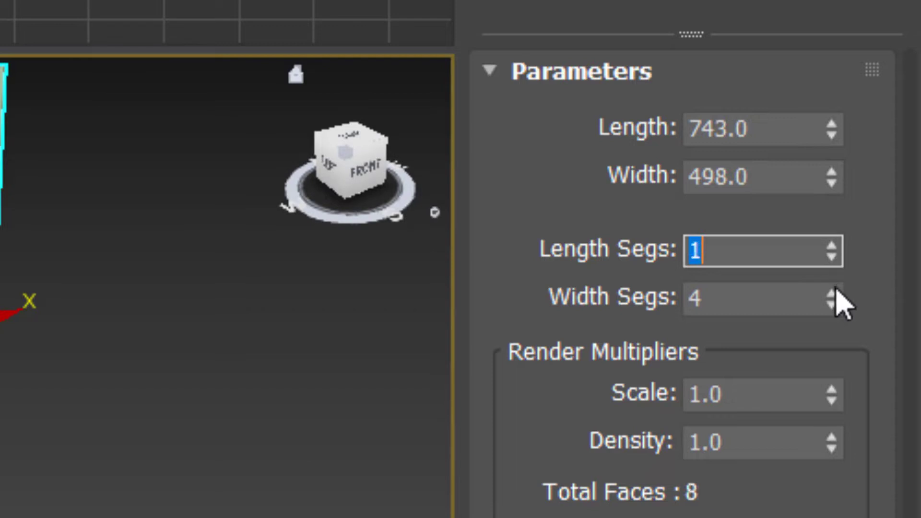
right_click(839, 307)
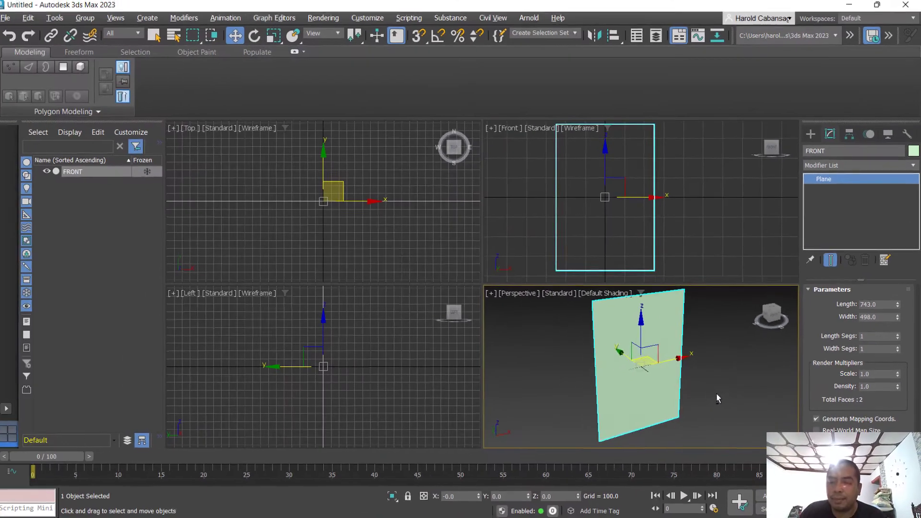
alt+middle_drag(696, 402, 700, 368)
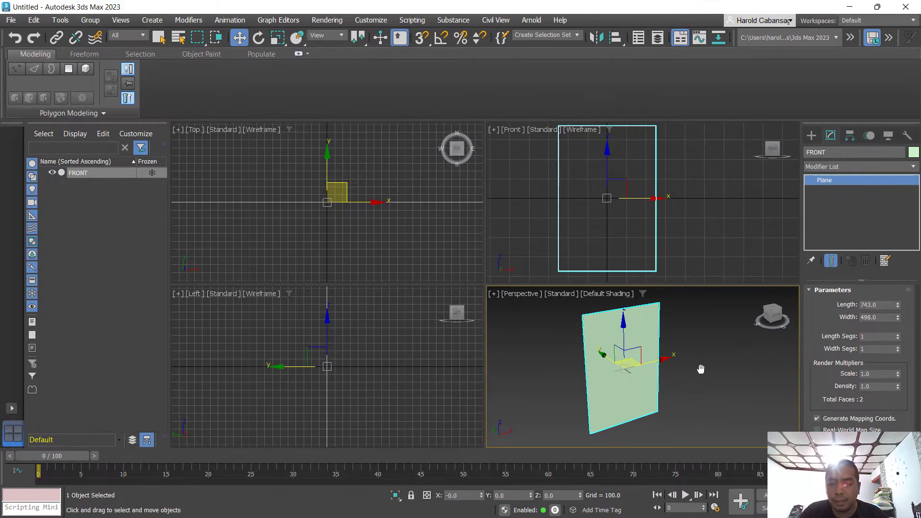
Switch to the BASE_MESH_Bravo_Harold folder and apply the HUMAN FRONT image to the FRONT plane in 3ds Max.
key(alt+Tab)
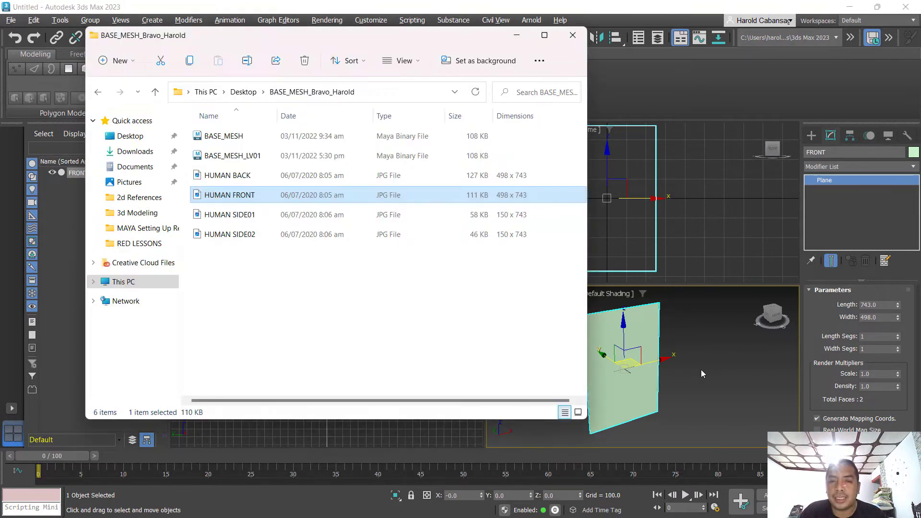
drag(229, 41, 183, 52)
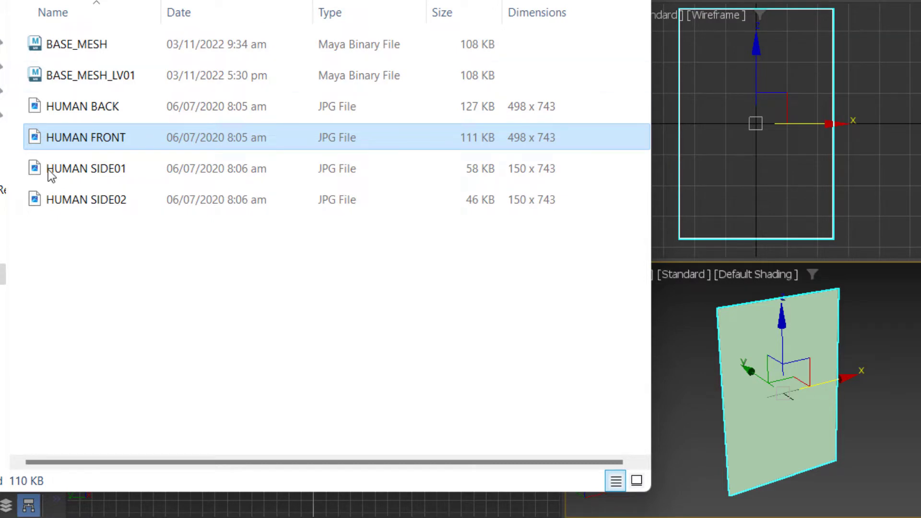
click(57, 140)
click(789, 412)
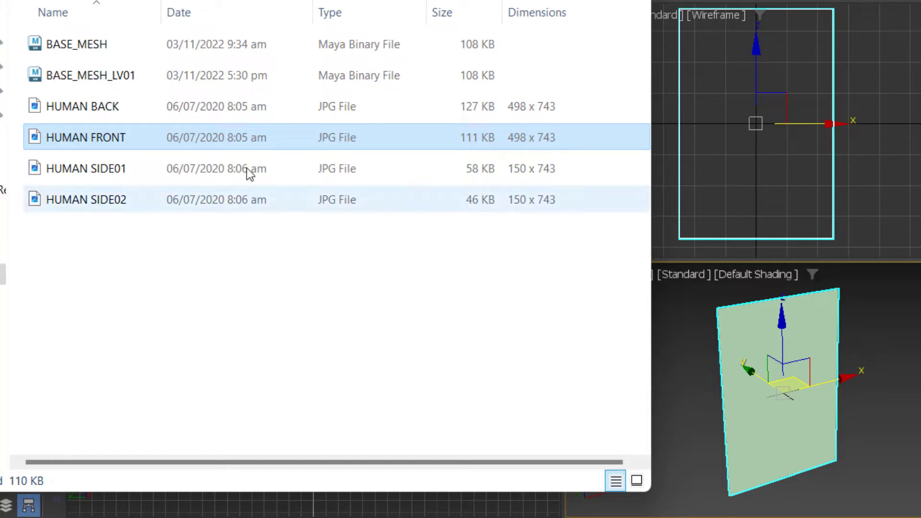
click(782, 345)
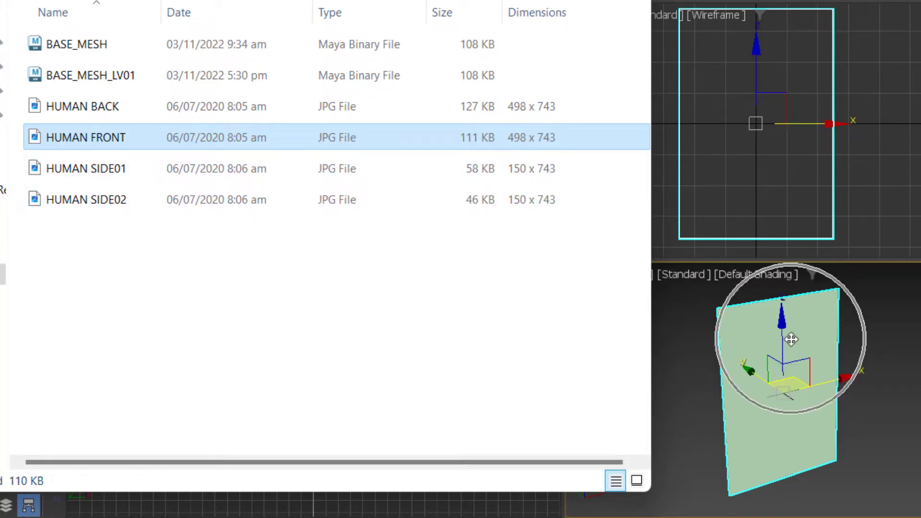
middle_drag(910, 359, 920, 363)
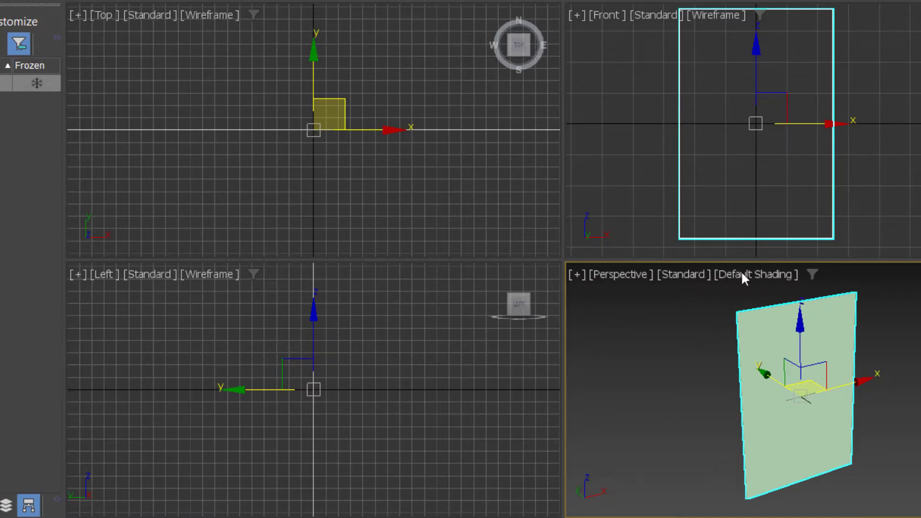
key(alt+Tab)
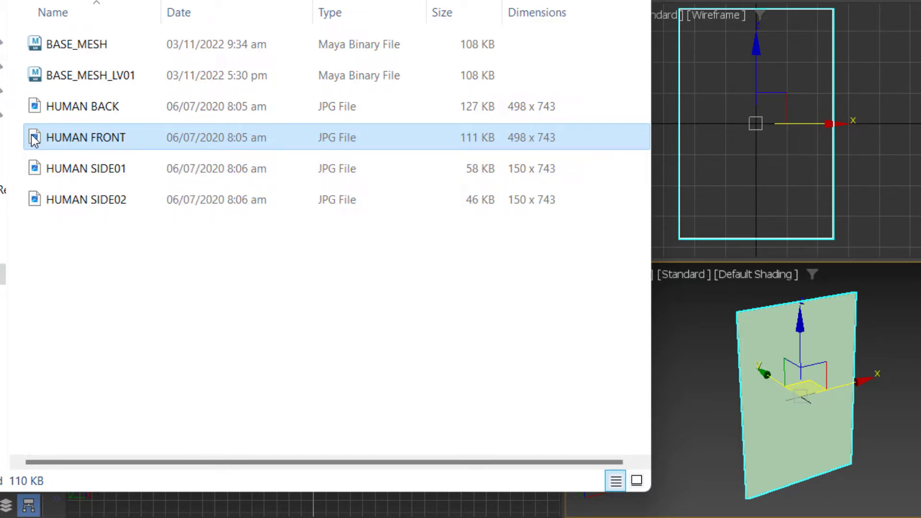
drag(34, 139, 838, 364)
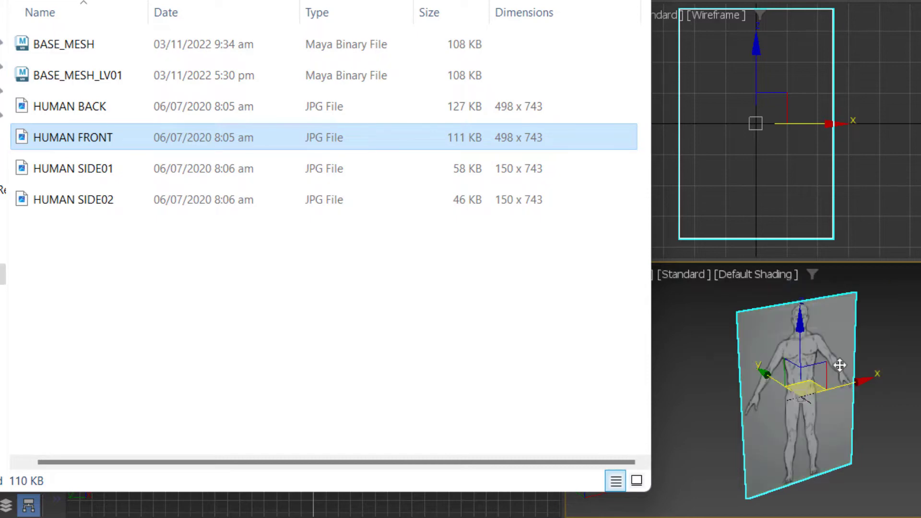
drag(459, 1, 86, 0)
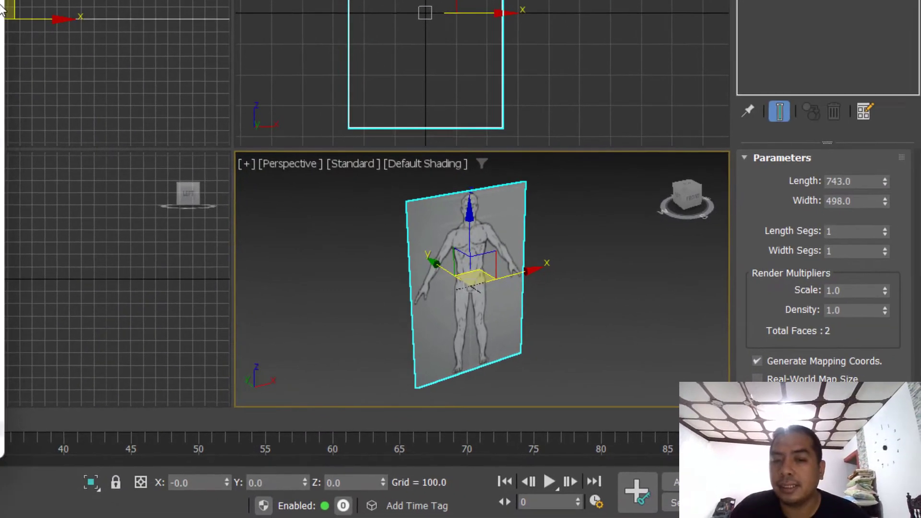
middle_click(584, 318)
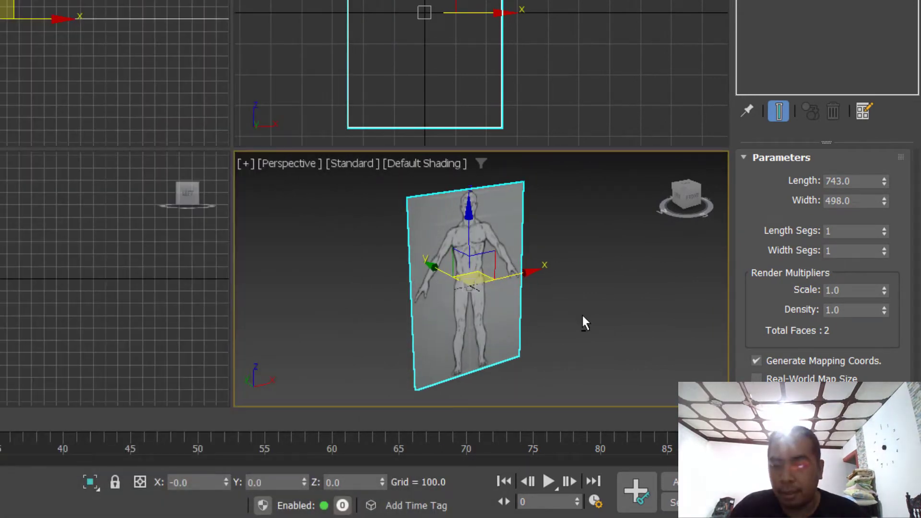
alt+middle_drag(661, 335, 633, 318)
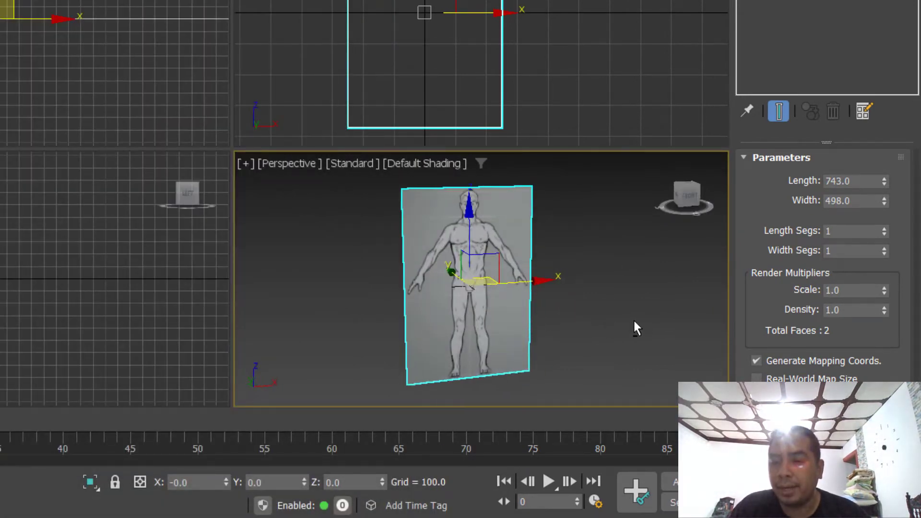
Clone the FRONT plane along the X axis to about X 566 as a single copy named BACK.
click(632, 319)
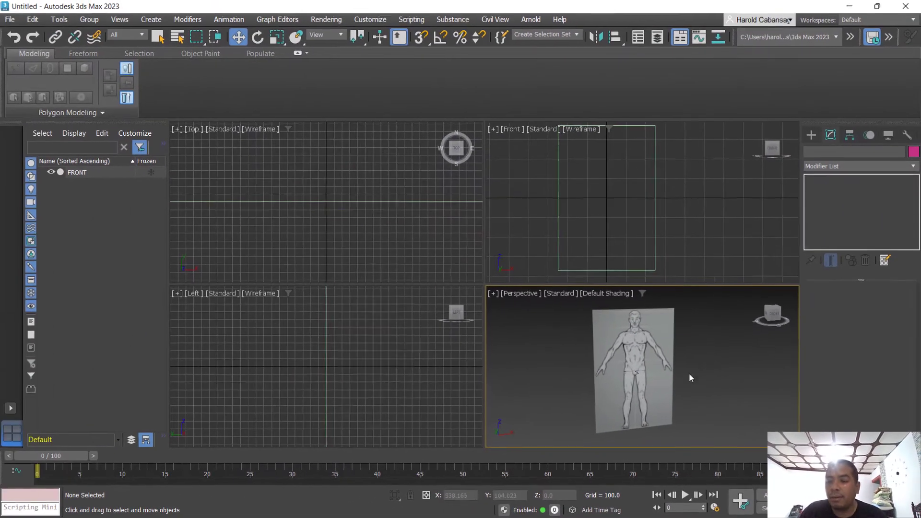
click(517, 322)
middle_drag(718, 377, 677, 376)
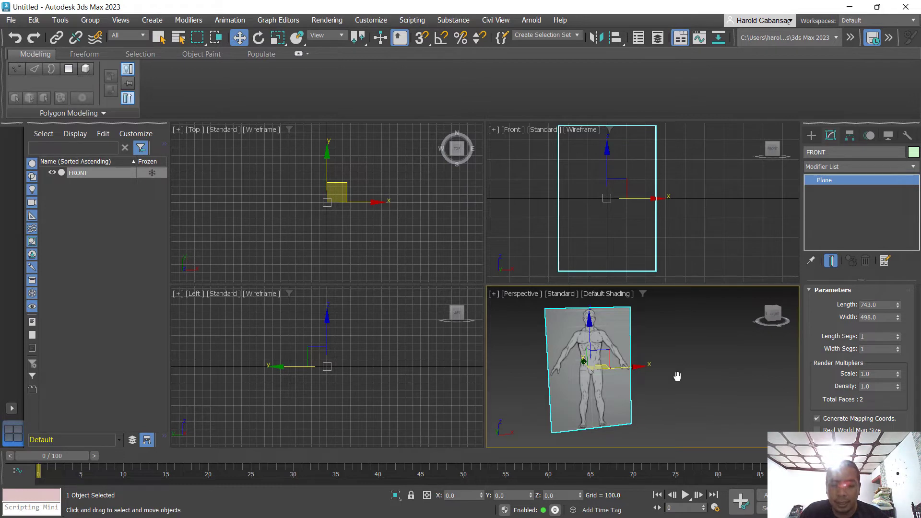
drag(596, 410, 597, 410)
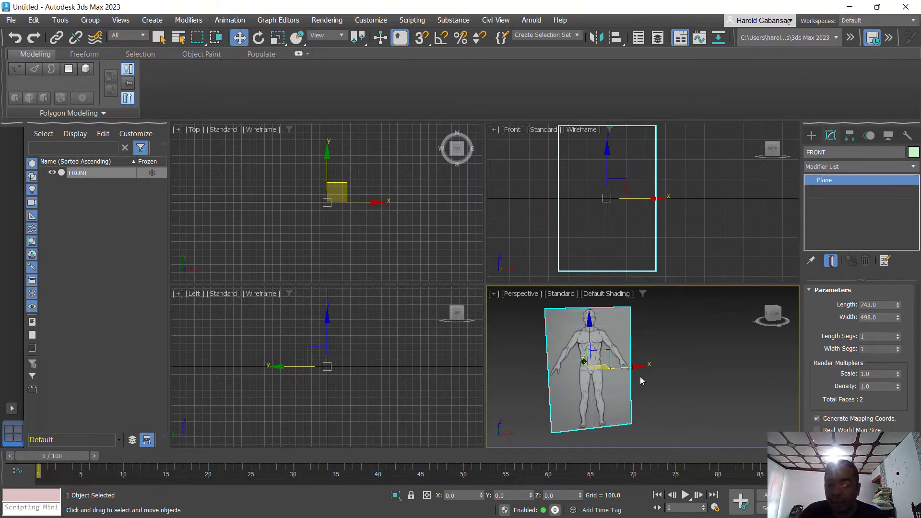
shift+drag(641, 367, 710, 368)
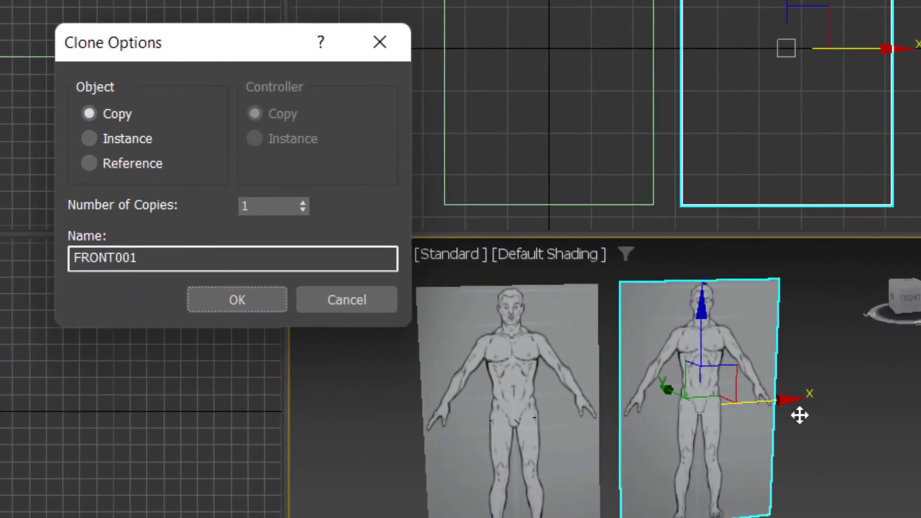
click(160, 260)
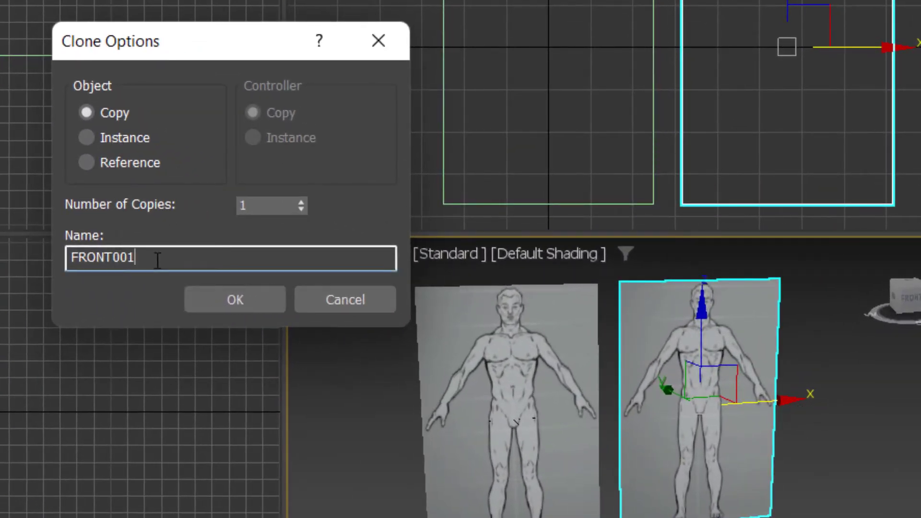
double_click(157, 260)
text(BACK)
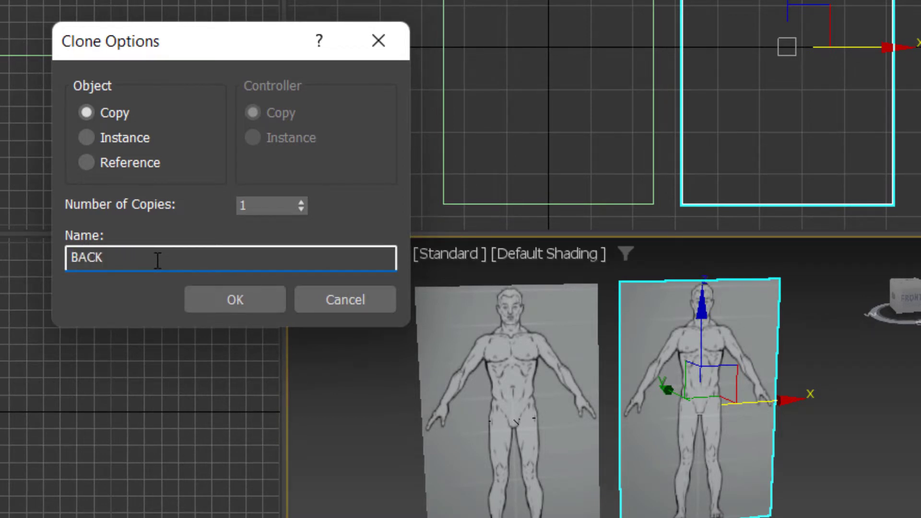
key(Return)
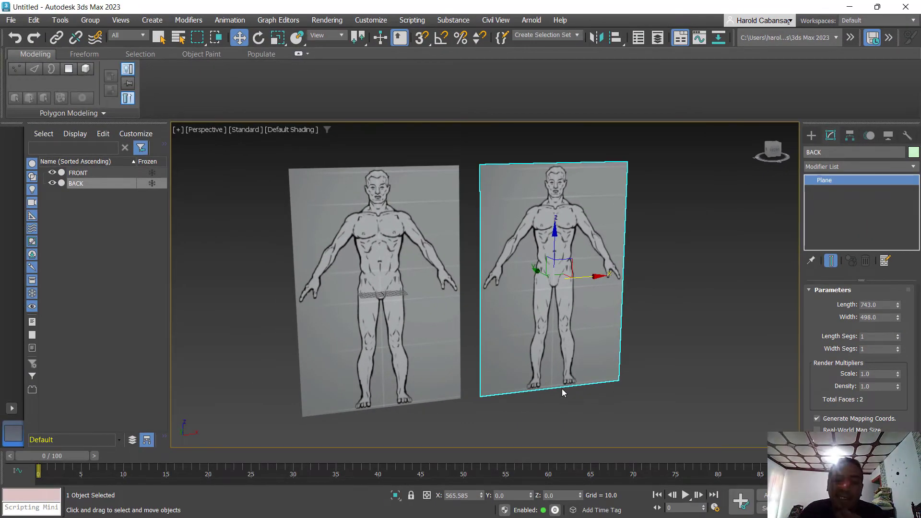
Switch to the BASE_MESH_Bravo_Harold folder and apply the HUMAN BACK image to the BACK plane in 3ds Max.
alt+middle_drag(561, 380, 525, 401)
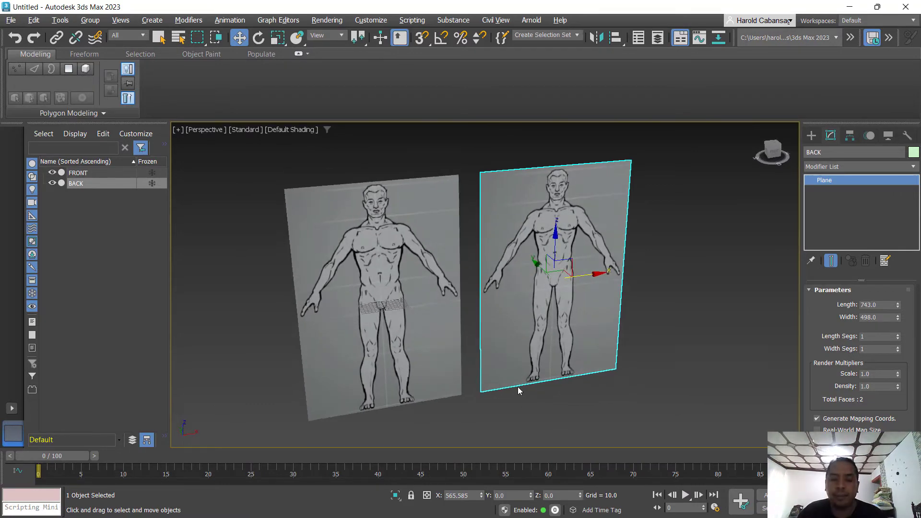
key(alt+Tab)
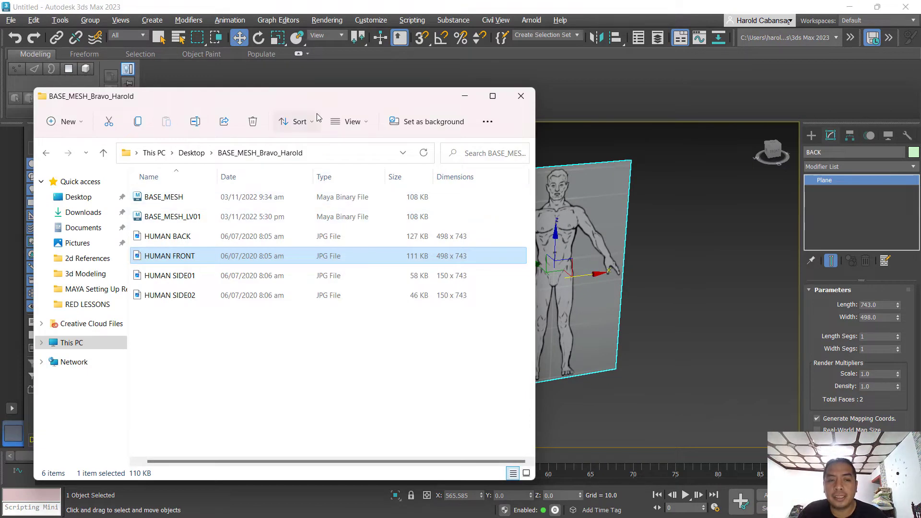
drag(335, 97, 249, 72)
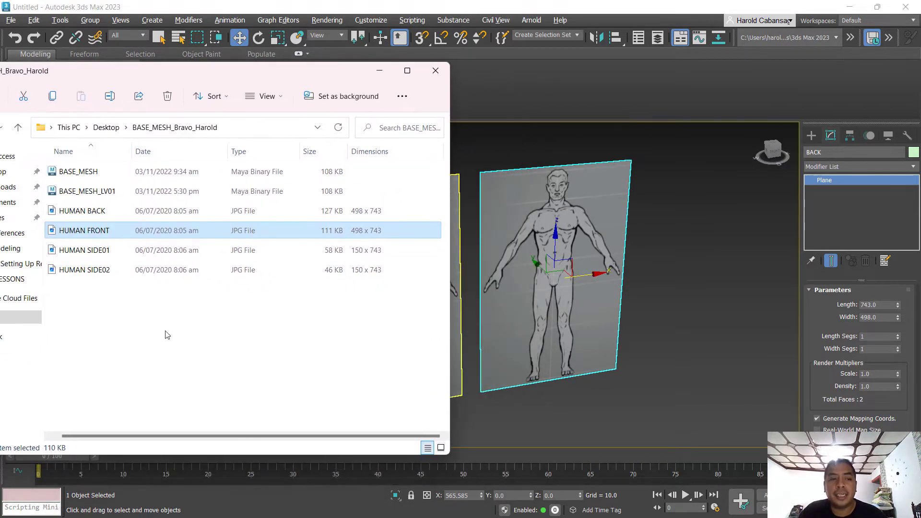
click(69, 211)
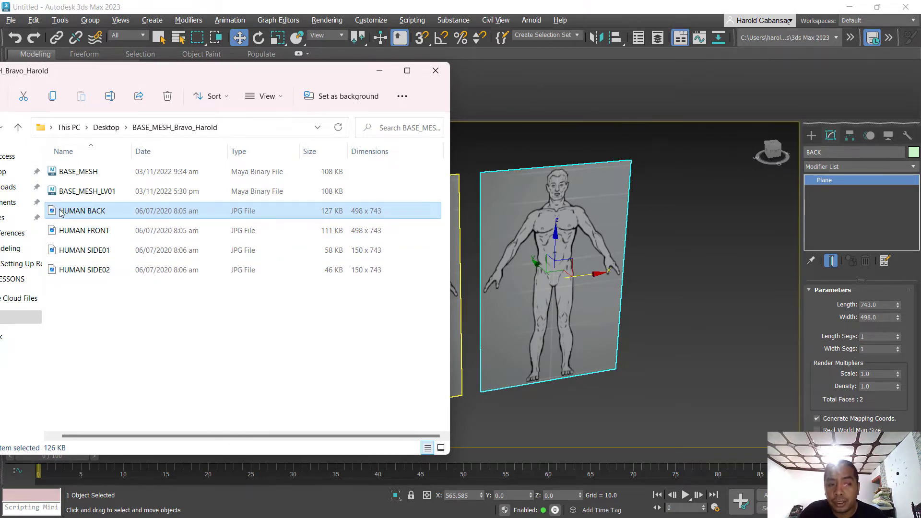
drag(60, 212, 588, 255)
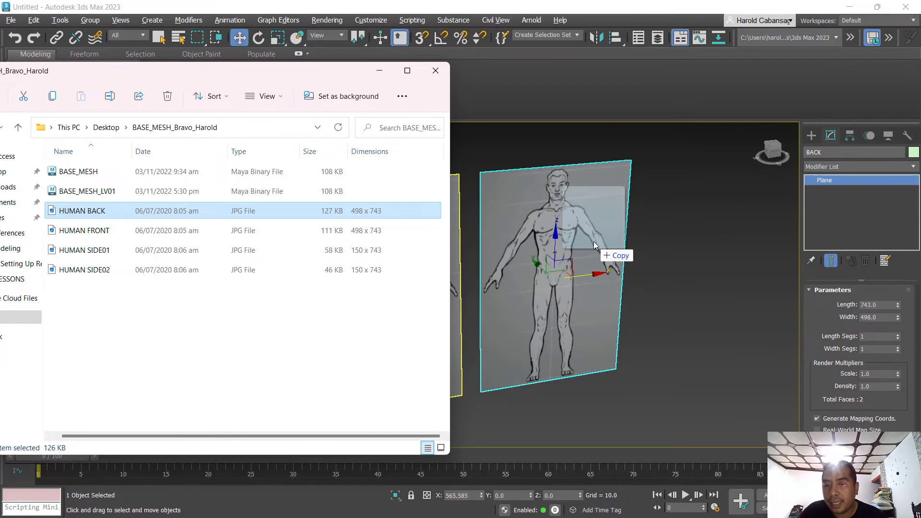
drag(594, 244, 593, 244)
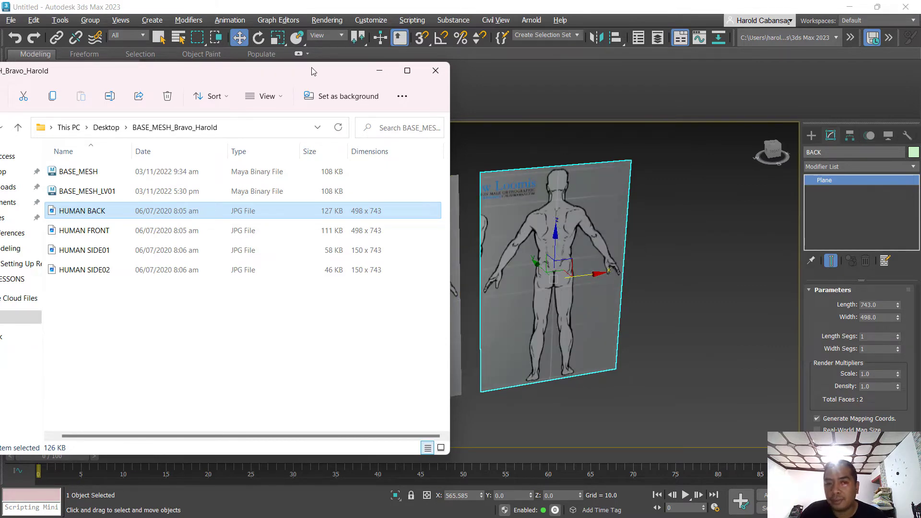
drag(311, 71, 382, 77)
scroll(668, 280, down, 3)
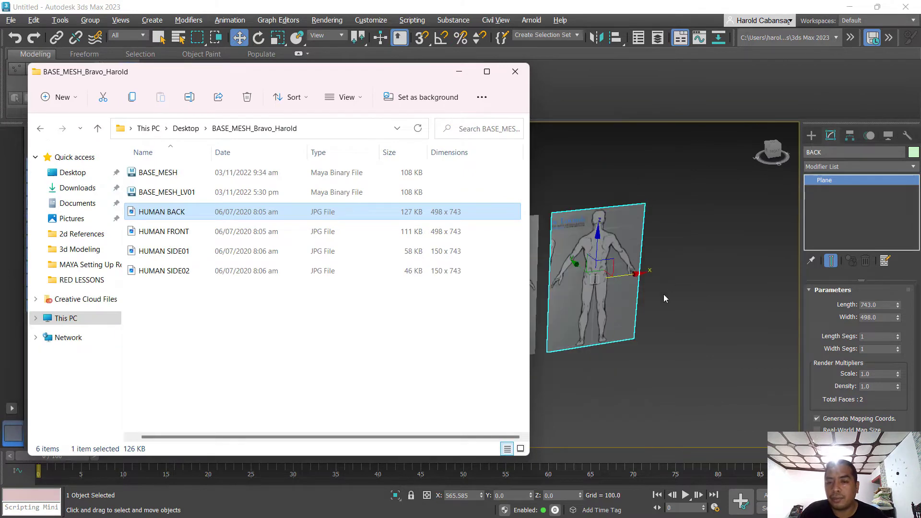
middle_drag(663, 294, 719, 280)
key(alt+Tab)
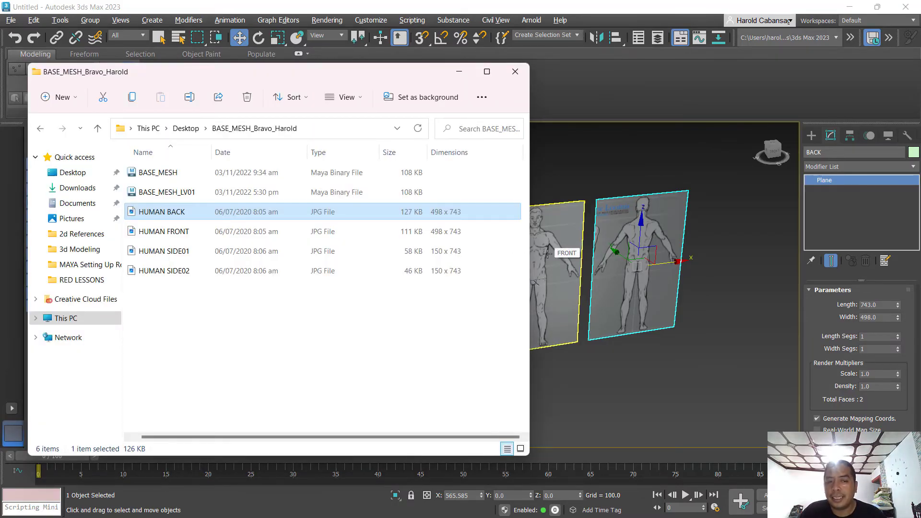
Clone the BACK plane along the X axis to about X 1170 as a single copy named SIDE01.
click(710, 334)
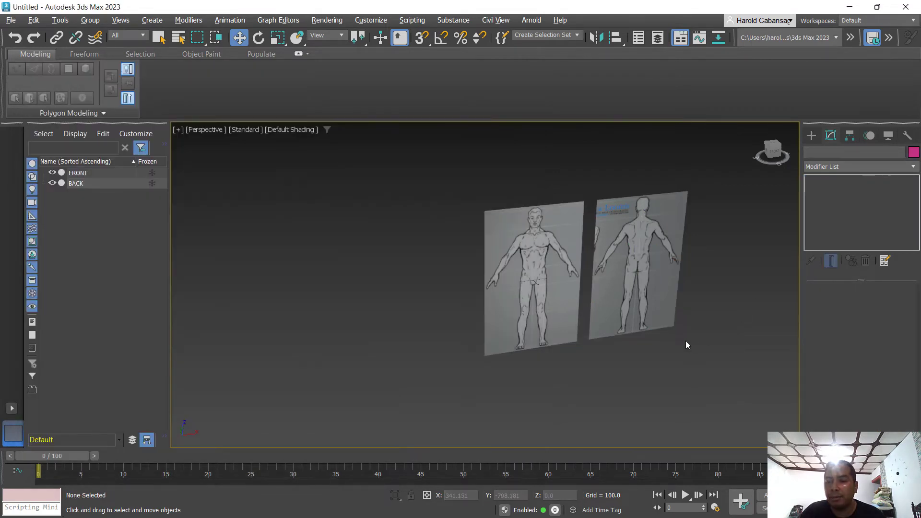
middle_drag(686, 344, 623, 335)
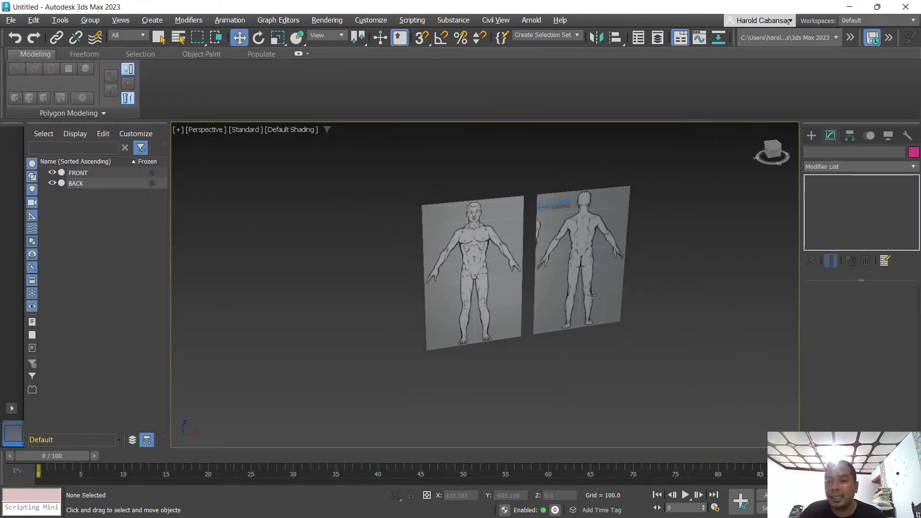
click(566, 248)
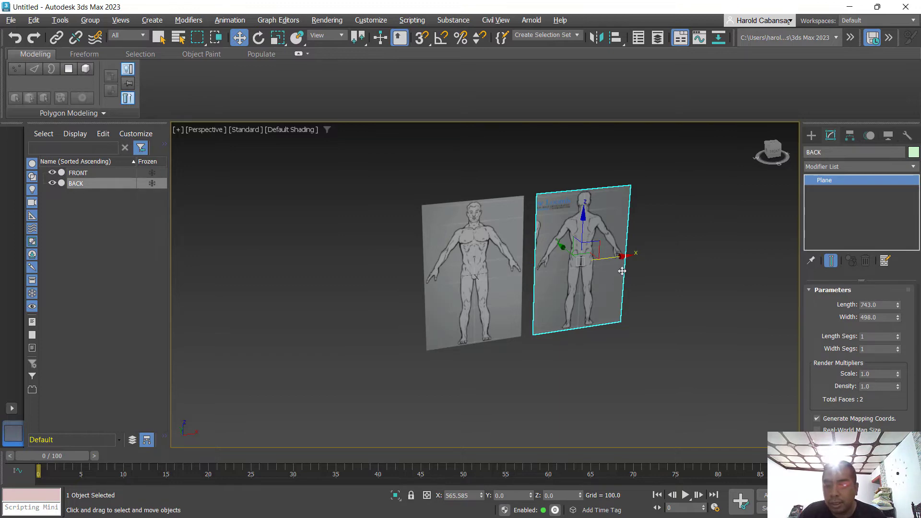
mouse_move(613, 258)
shift+mouse_down()
mouse_move(718, 258)
mouse_move(703, 258)
shift+mouse_up()
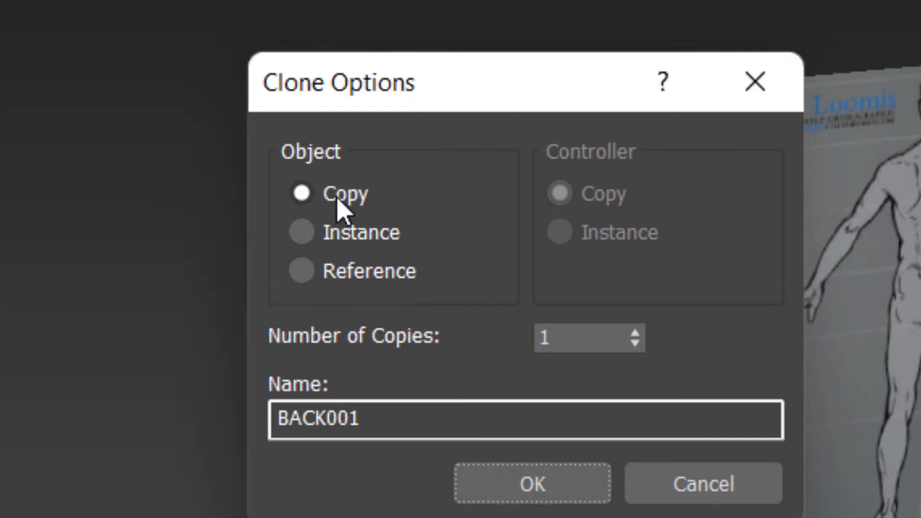
click(423, 412)
double_click(423, 413)
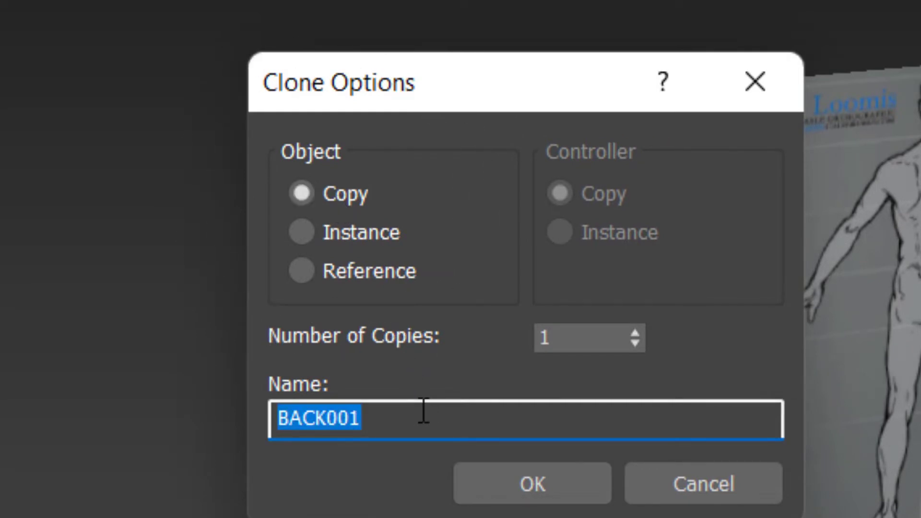
text(SIDE01)
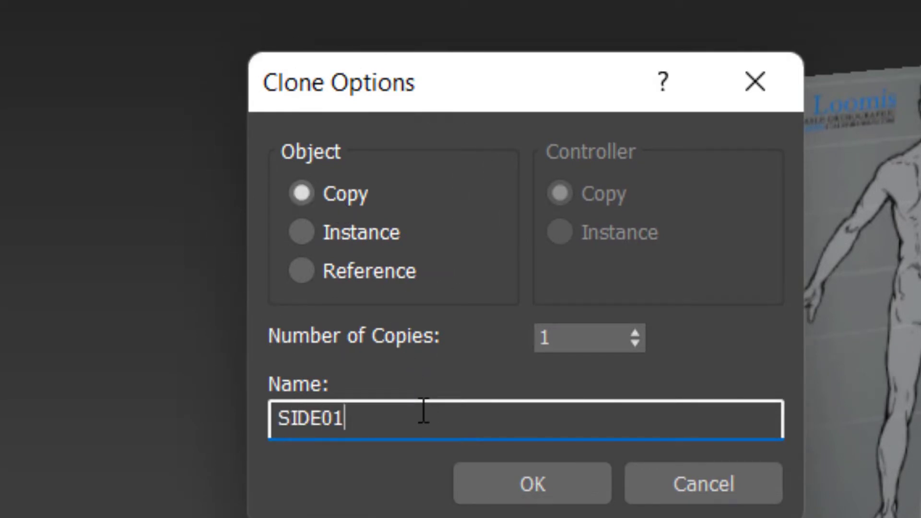
key(Return)
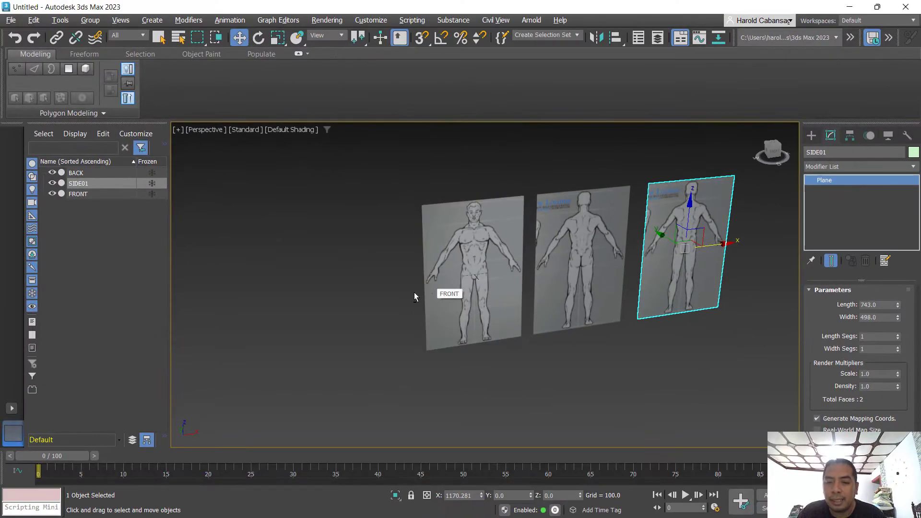
Check the HUMAN SIDE01 image's dimensions in the BASE_MESH_Bravo_Harold folder and set the SIDE01 plane's width to 150 in 3ds Max.
key(alt+Tab)
click(161, 251)
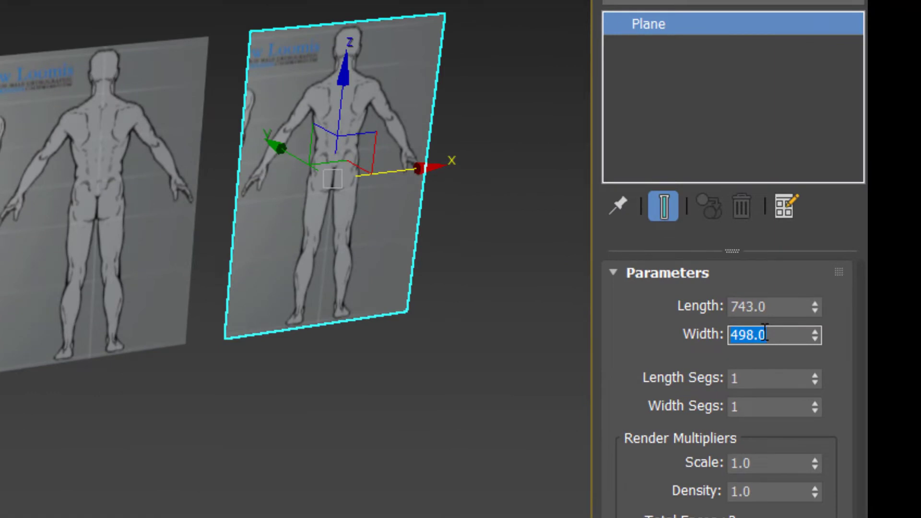
text(150)
key(Return)
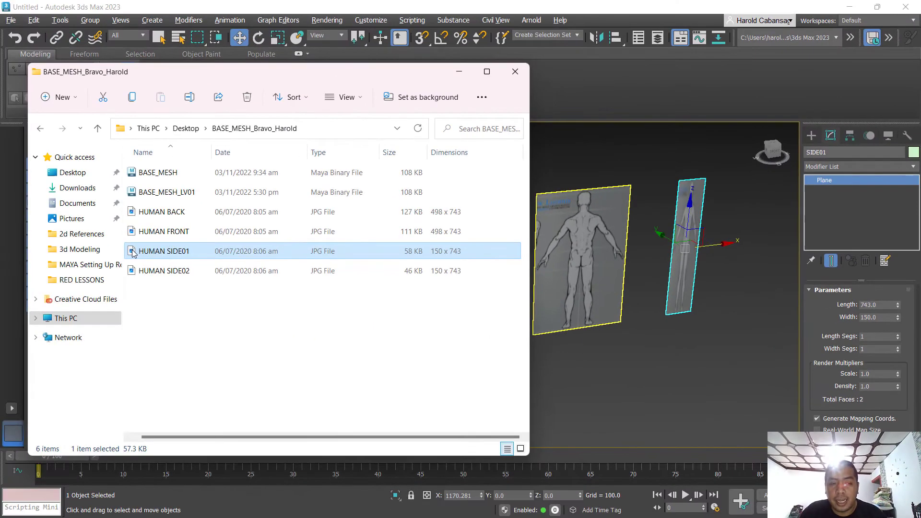
Apply the HUMAN SIDE01 image from the folder to the narrow SIDE01 plane in 3ds Max.
drag(133, 253, 697, 220)
middle_drag(683, 339, 579, 370)
scroll(619, 288, up, 2)
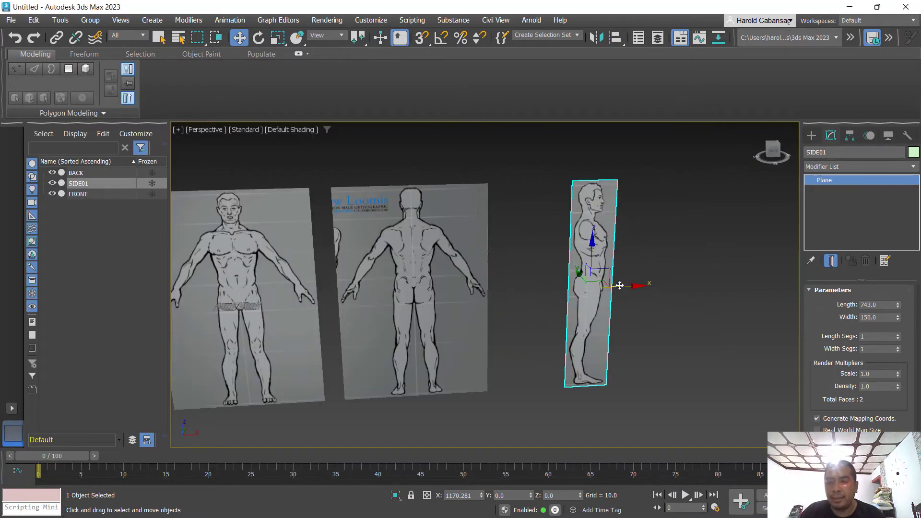
Clone the SIDE01 plane along the X axis to about X 1243 as a copy named SIDE02 and apply the HUMAN SIDE02 image to it.
mouse_move(623, 290)
mouse_down()
mouse_move(561, 296)
mouse_move(663, 294)
mouse_move(649, 301)
mouse_up()
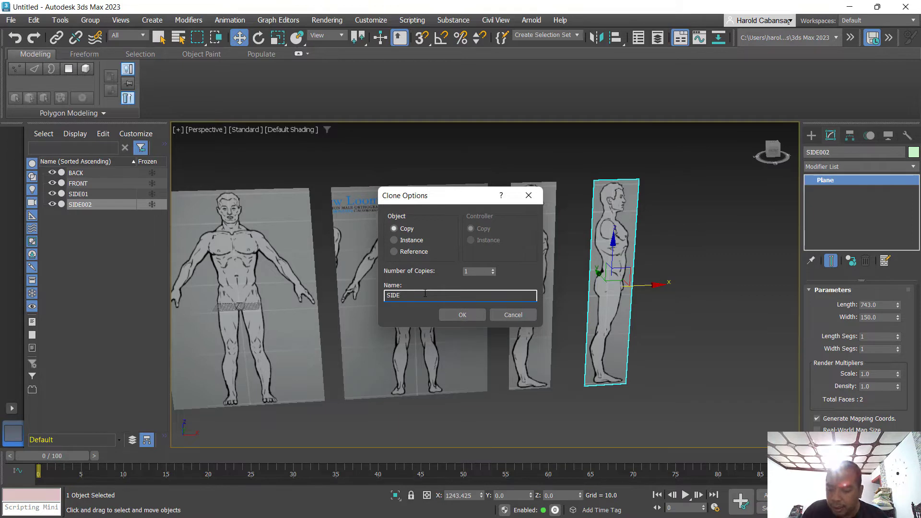
key(Return)
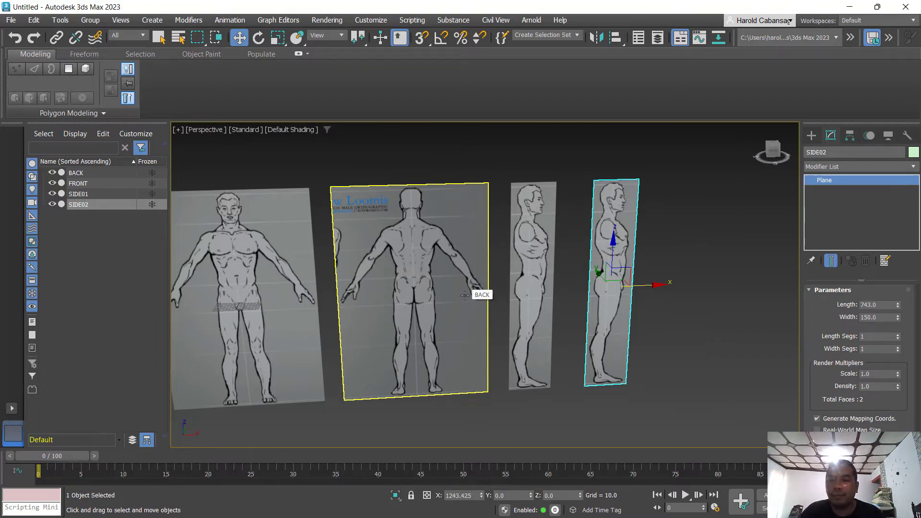
key(alt+Tab)
click(156, 276)
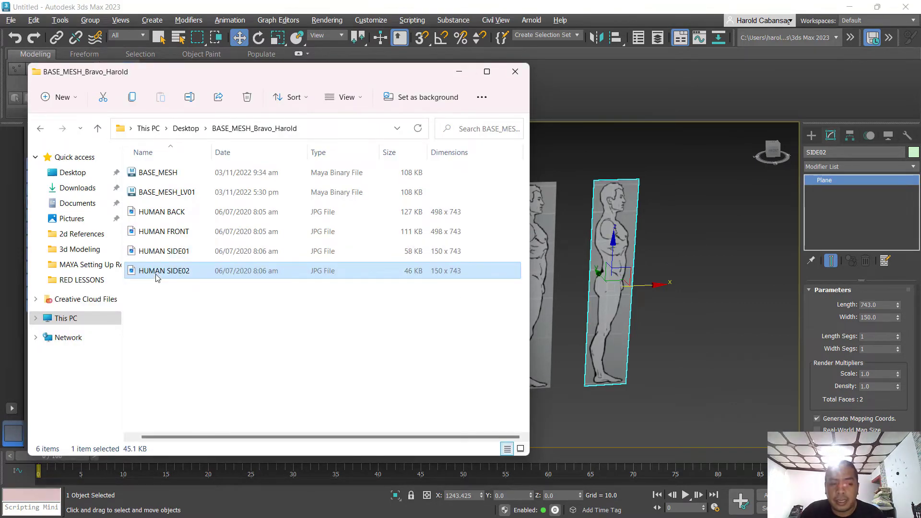
drag(142, 273, 618, 243)
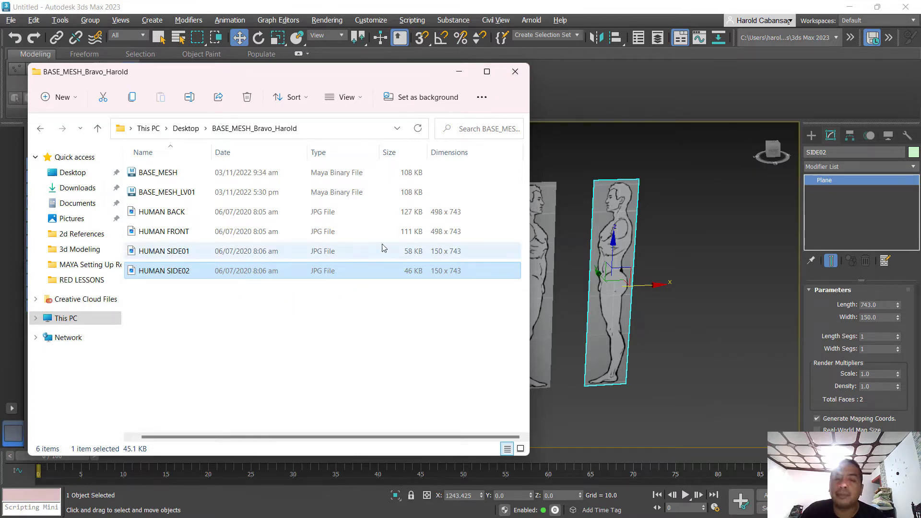
click(511, 72)
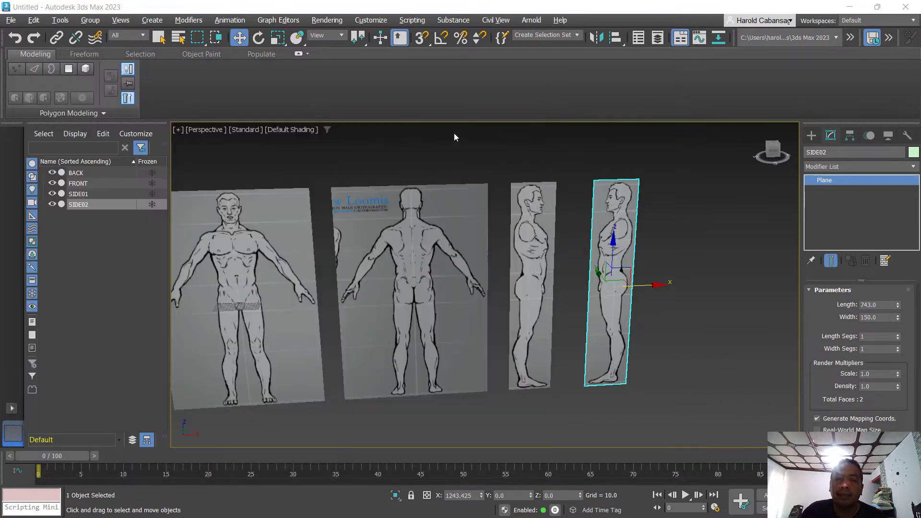
Select all four reference planes and show them in a maximized Front view with Default Shading.
mouse_move(403, 176)
alt+middle_down()
mouse_move(433, 175)
mouse_move(408, 179)
alt+middle_up()
middle_drag(661, 408, 612, 358)
scroll(670, 396, down, 3)
click(636, 363)
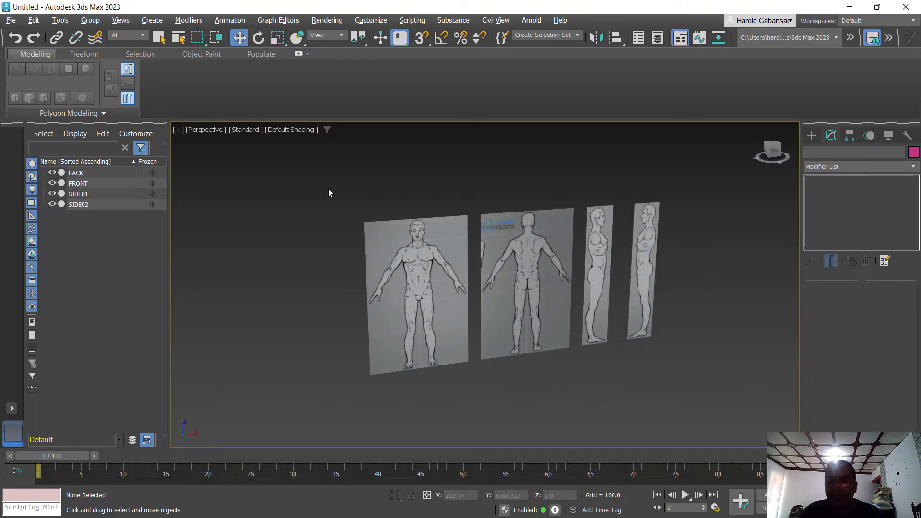
drag(320, 187, 697, 401)
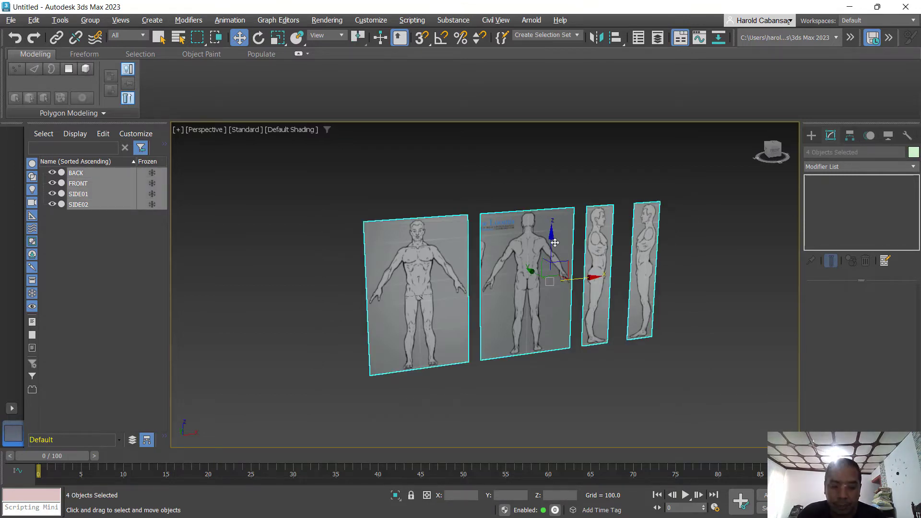
key(alt+w)
key(alt+w)
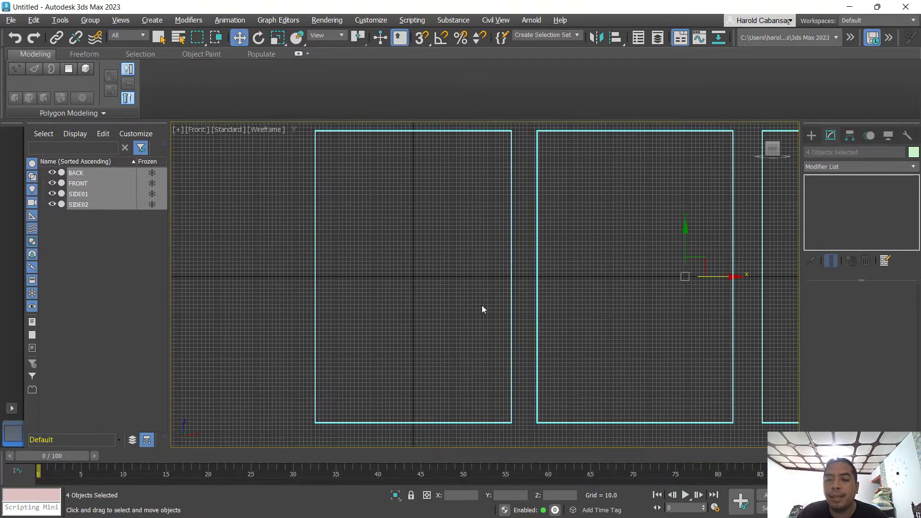
middle_drag(580, 315, 540, 326)
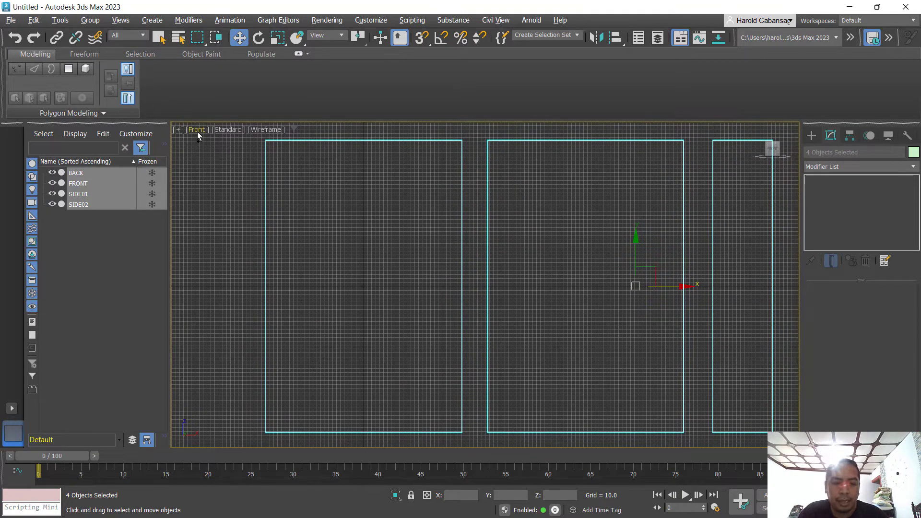
key(F3)
key(F3)
key(F3)
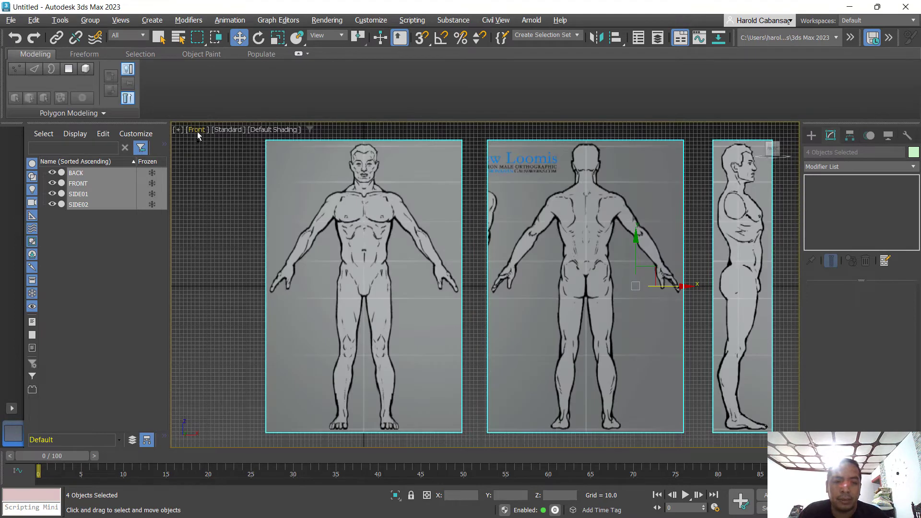
scroll(531, 318, down, 2)
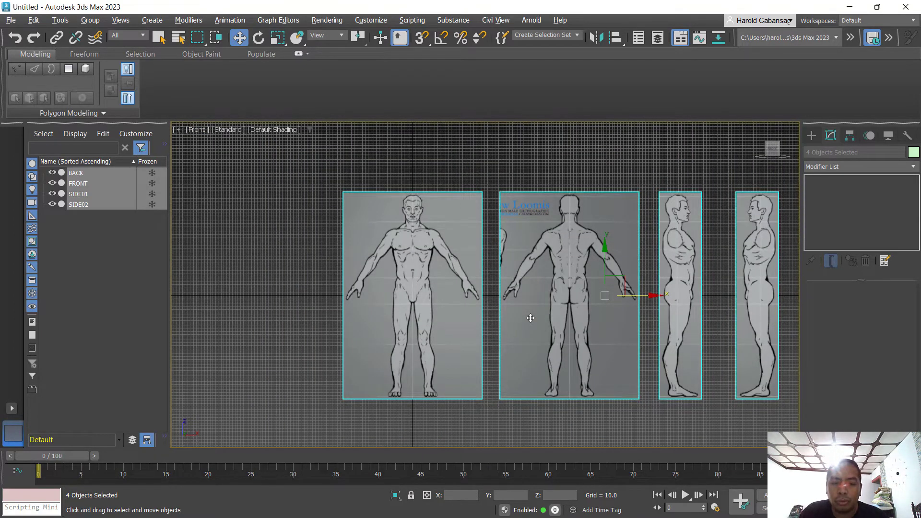
Move the four selected planes slightly back along the Y axis in the Top view, behind the grid, and return to the maximized Front view.
key(alt+w)
right_click(394, 255)
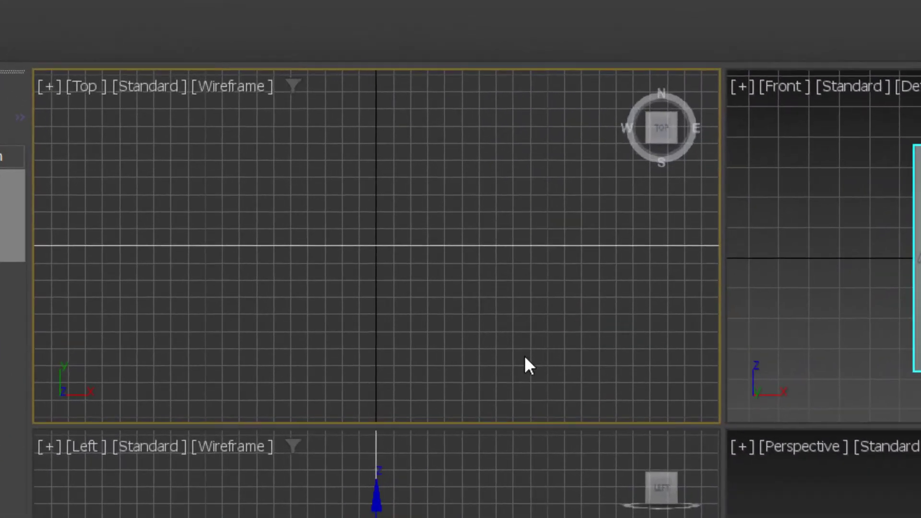
scroll(351, 245, down, 2)
scroll(439, 350, down, 2)
middle_drag(451, 362, 257, 304)
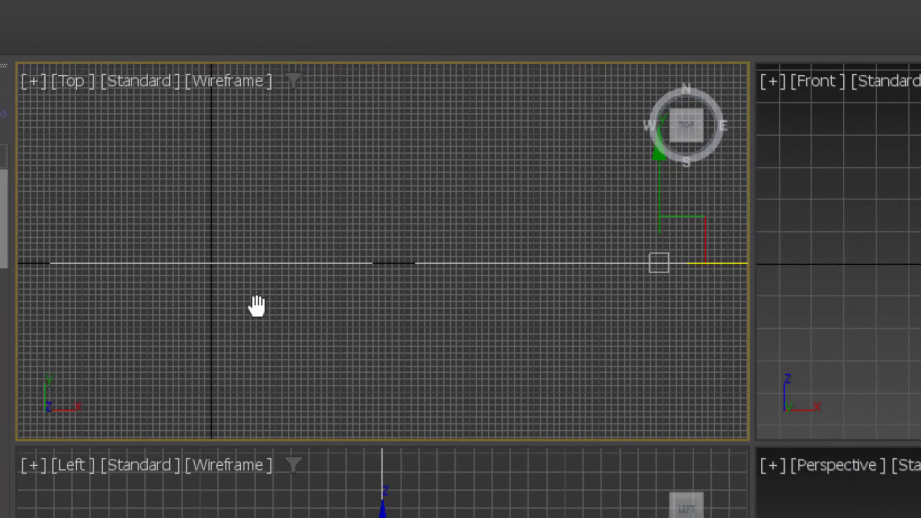
scroll(257, 304, down, 1)
drag(538, 193, 546, 180)
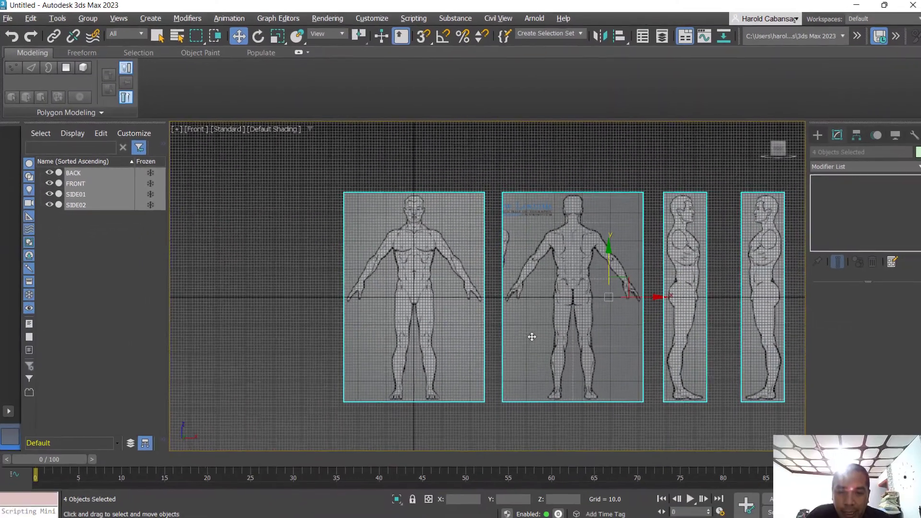
Raise the four selected planes in the Front view until the figures' feet stand near the horizontal origin line.
middle_drag(530, 335, 499, 287)
scroll(429, 249, up, 3)
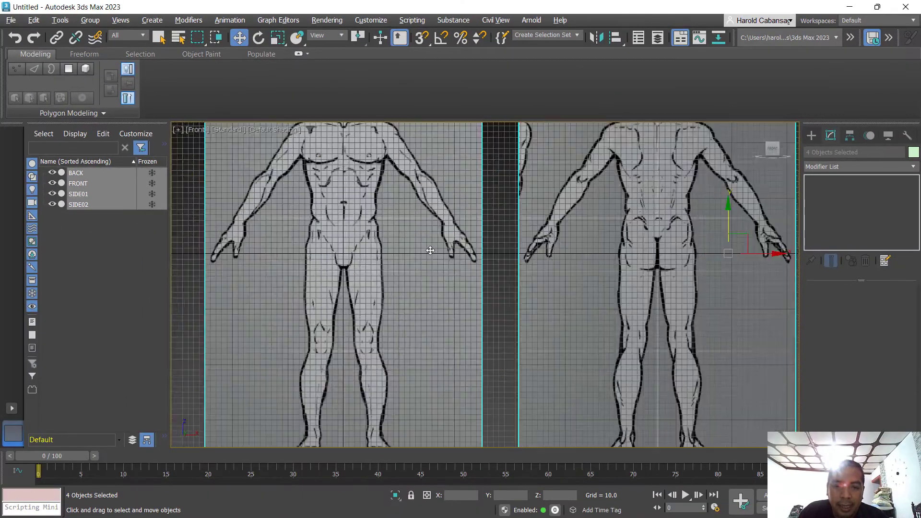
scroll(430, 250, up, 3)
scroll(499, 304, down, 6)
middle_drag(602, 329, 471, 319)
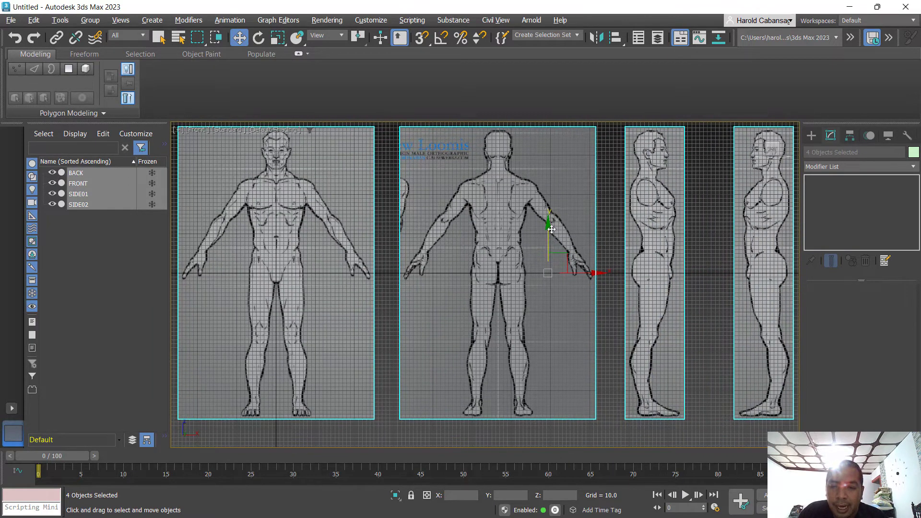
drag(551, 230, 551, 138)
scroll(543, 266, down, 2)
middle_drag(543, 265, 586, 306)
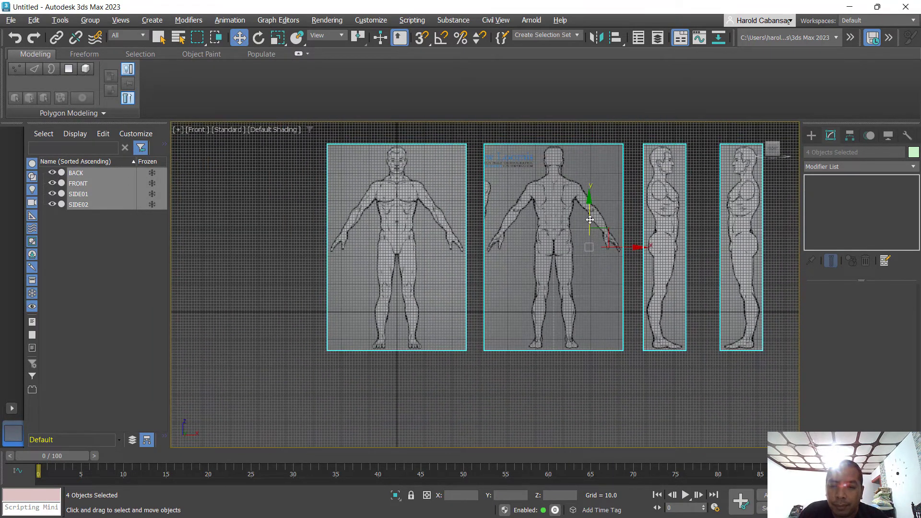
drag(589, 220, 556, 262)
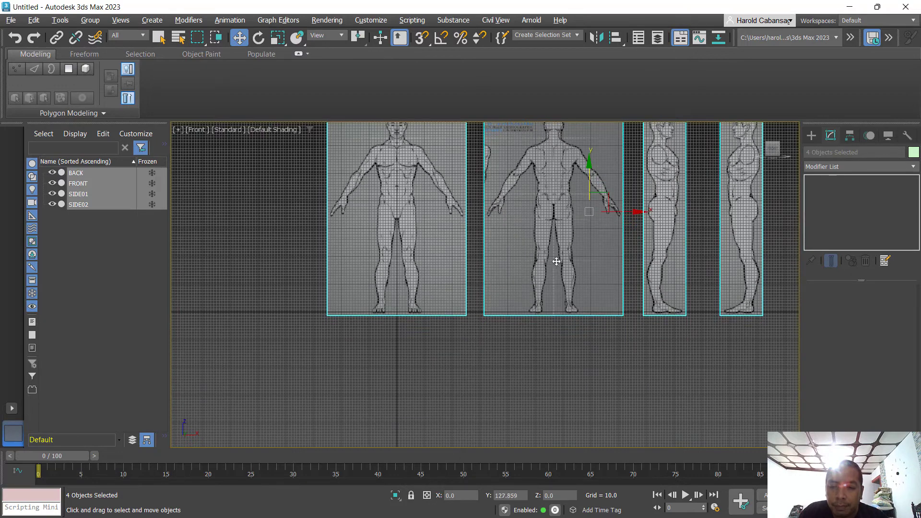
Nudge the four planes up by about 2.4 units so the soles rest on the horizontal origin line, checking the feet up close.
scroll(539, 319, up, 10)
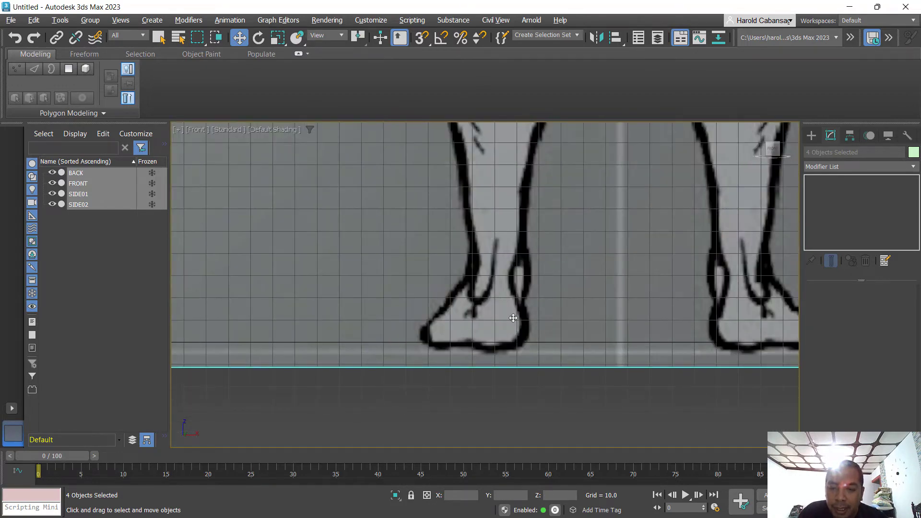
key(ctrl)
key(ctrl)
key(ctrl)
key(ctrl)
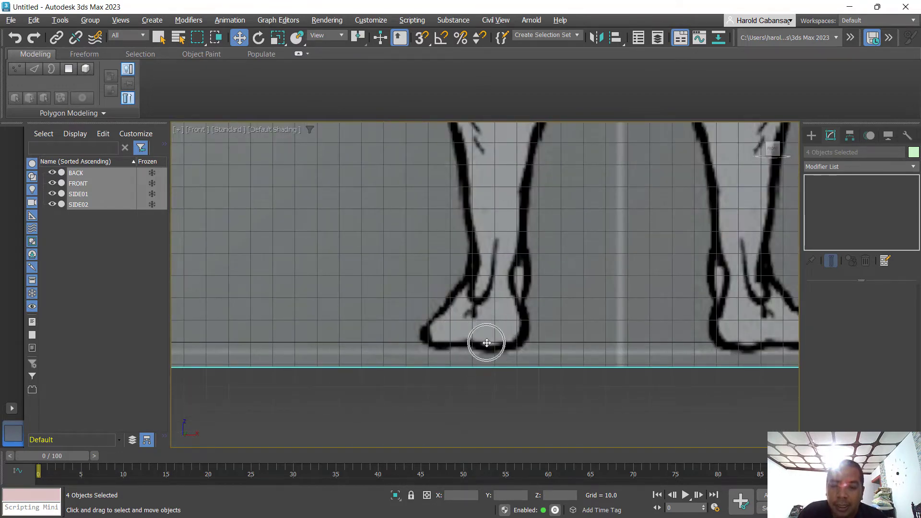
scroll(486, 342, down, 10)
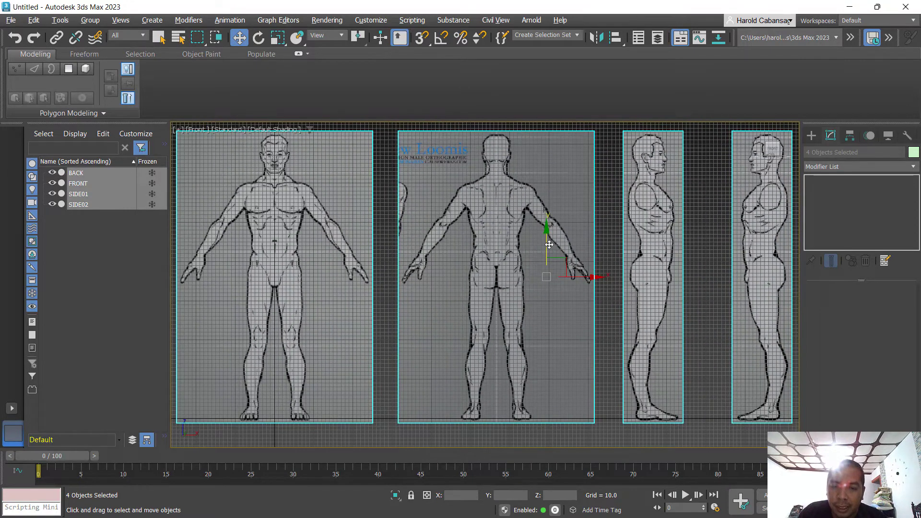
drag(547, 245, 546, 243)
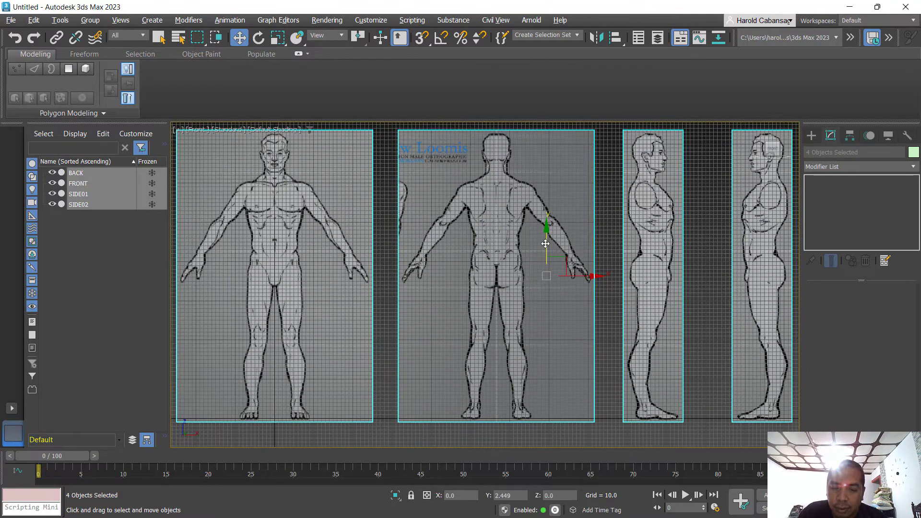
scroll(487, 407, up, 10)
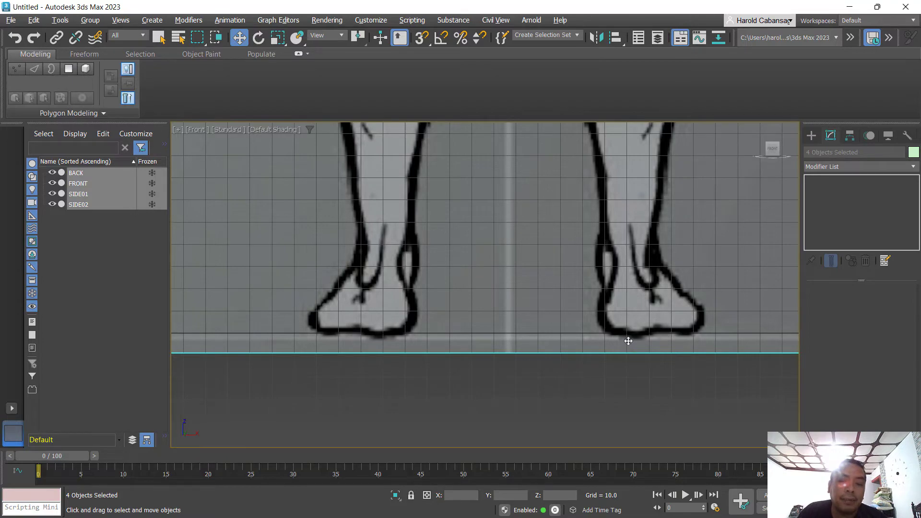
scroll(577, 366, down, 8)
scroll(551, 350, up, 6)
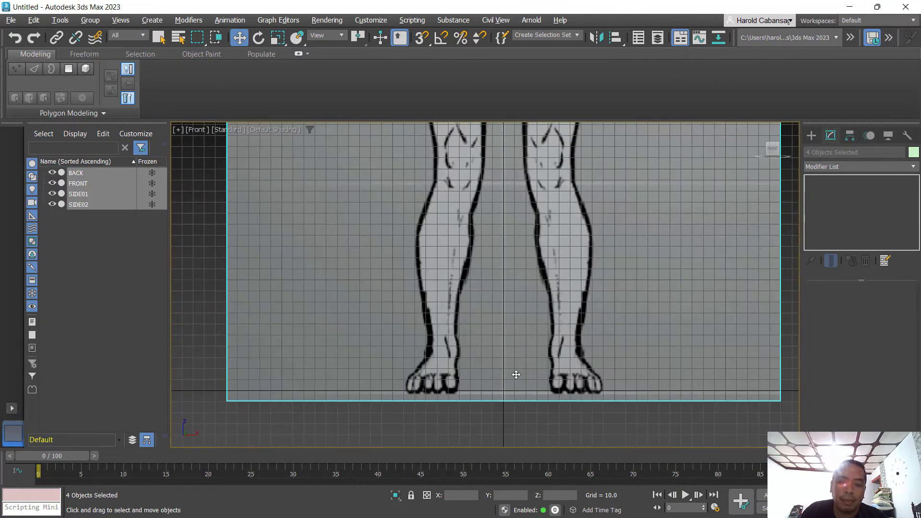
scroll(516, 374, down, 7)
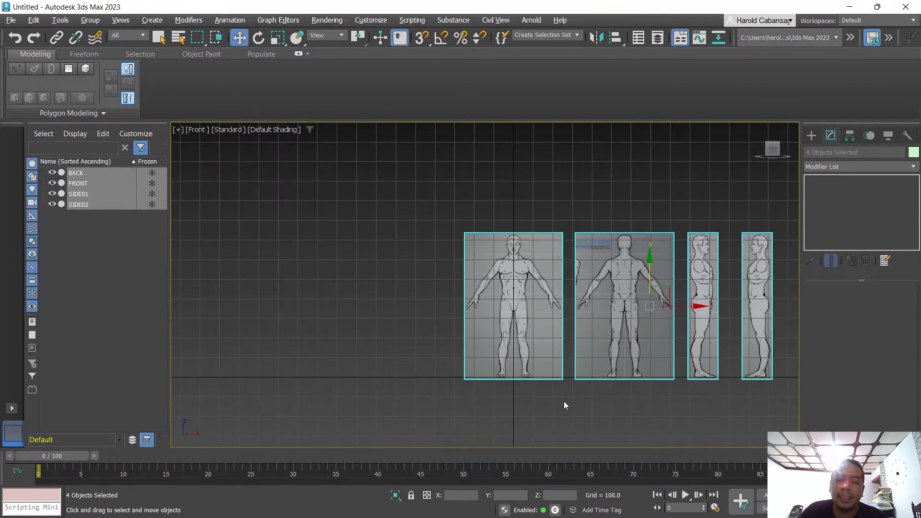
Select the BACK and FRONT planes in turn to examine where their pivots sit relative to the feet.
click(564, 405)
middle_drag(526, 240, 426, 209)
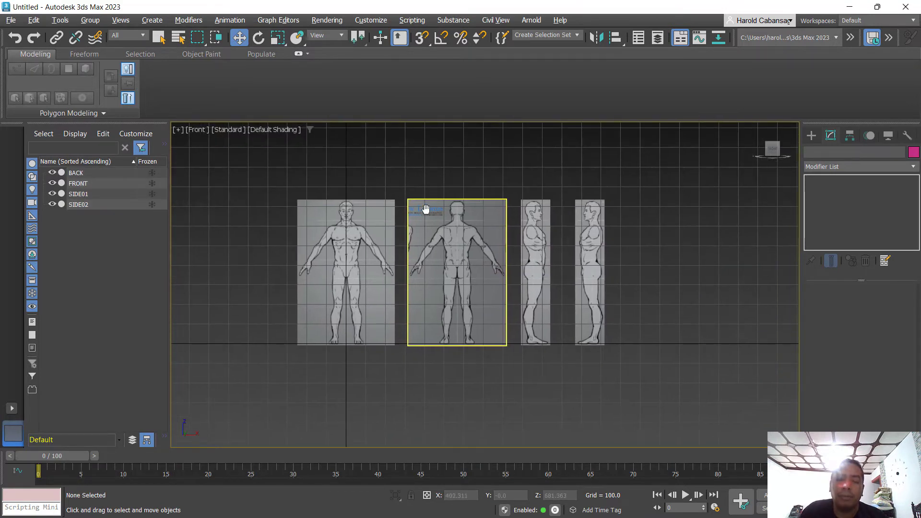
drag(264, 229, 689, 314)
click(442, 158)
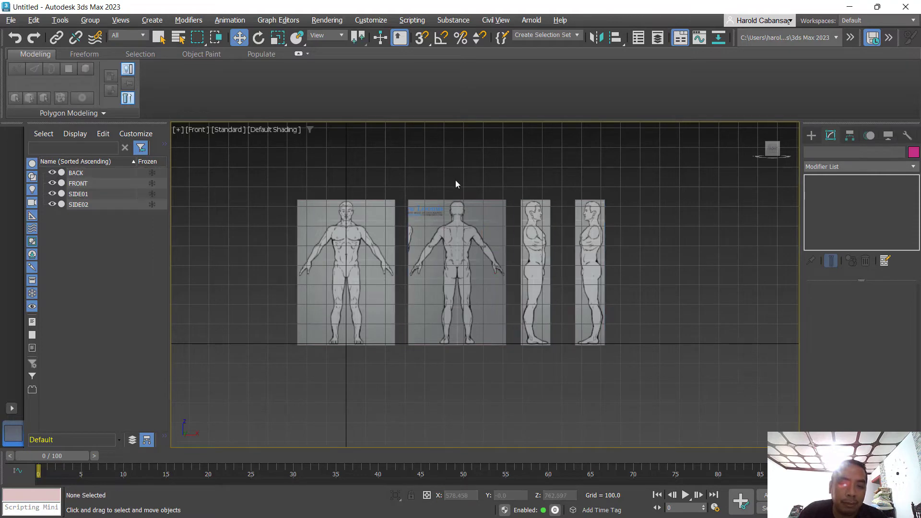
click(481, 263)
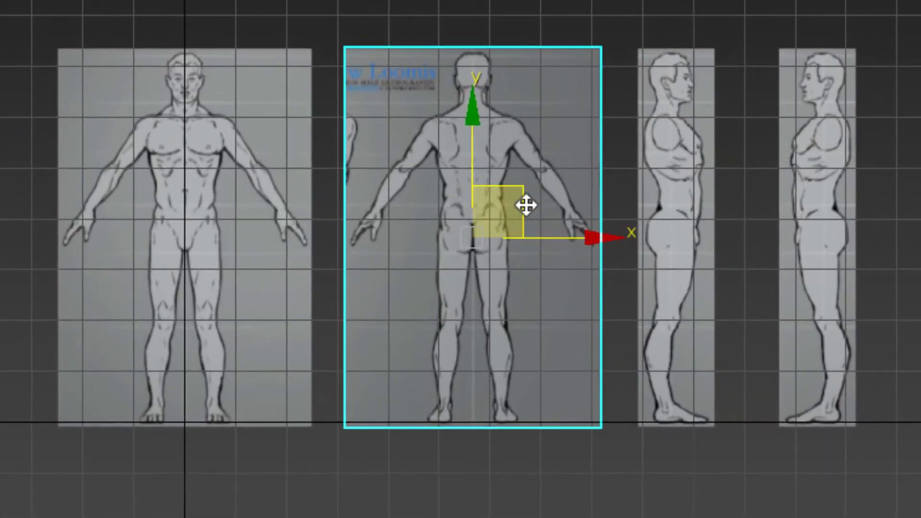
click(205, 165)
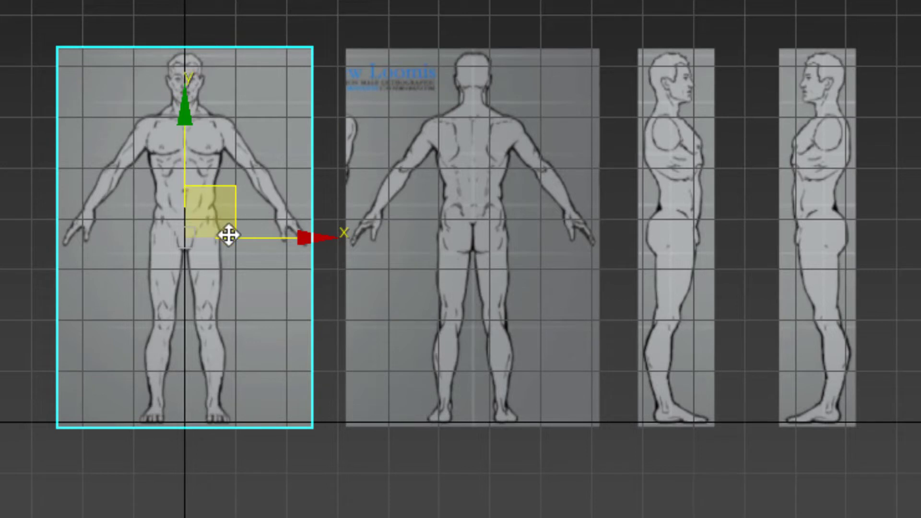
click(182, 425)
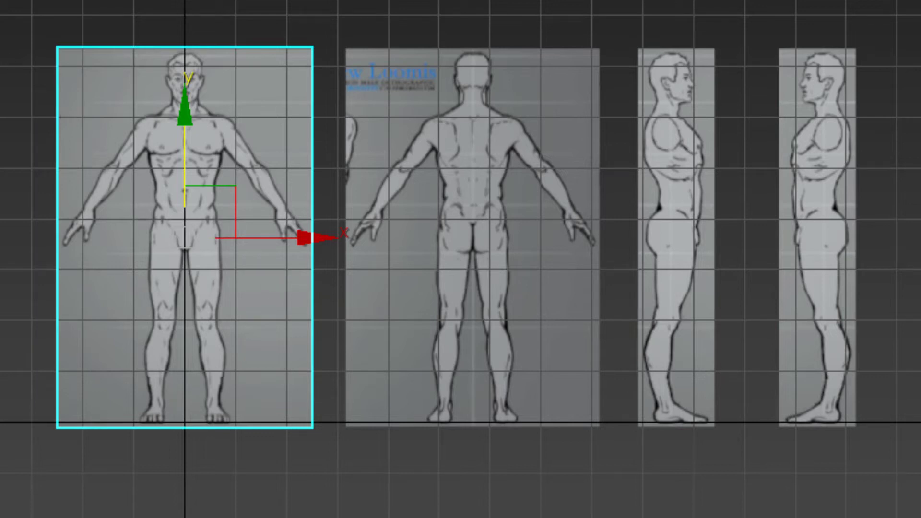
Select all four planes and, affecting only their pivots, change the pivots' Z coordinate to place them at ground level by the feet.
key(ctrl+a)
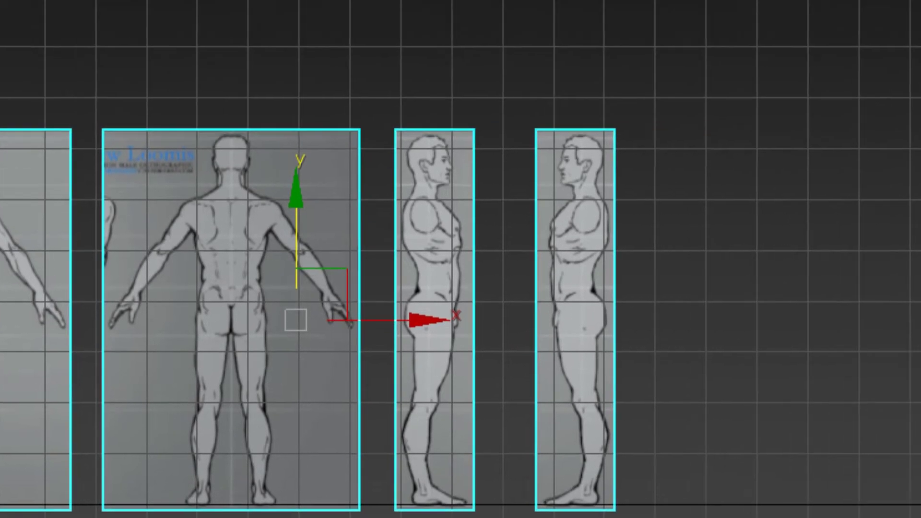
click(750, 134)
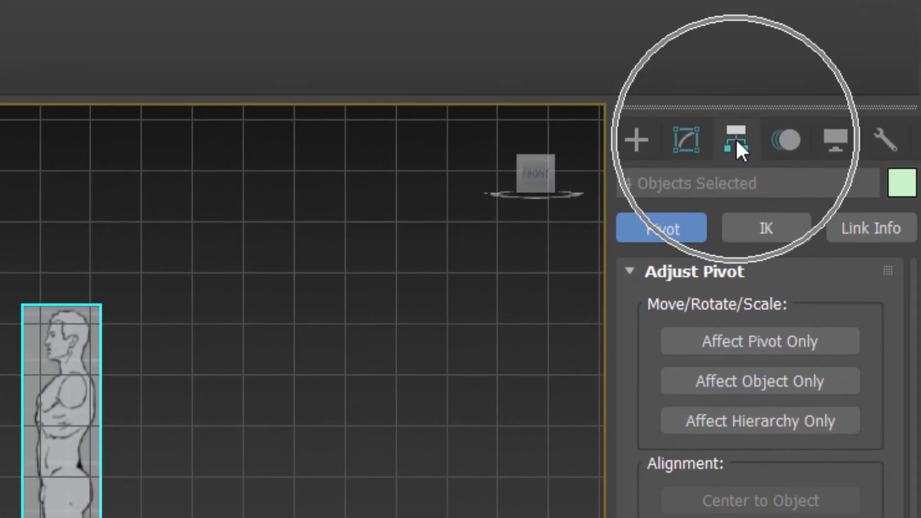
click(762, 340)
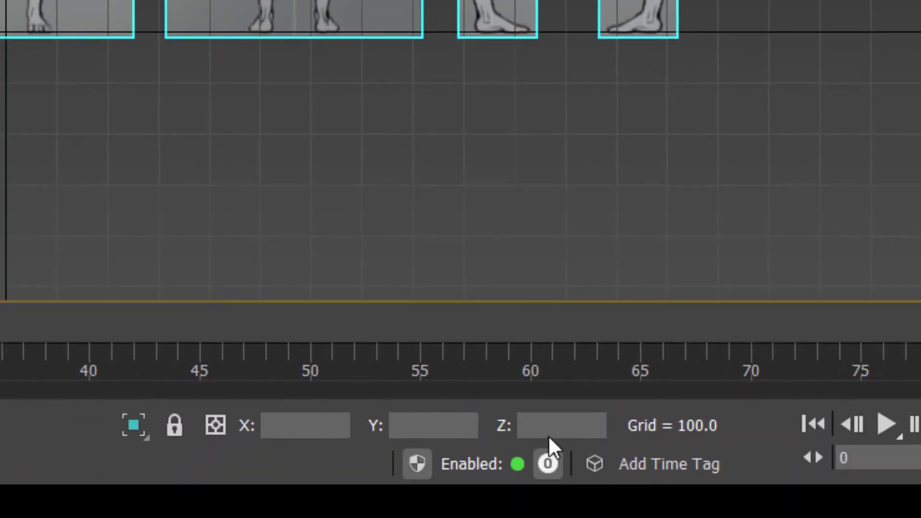
click(576, 429)
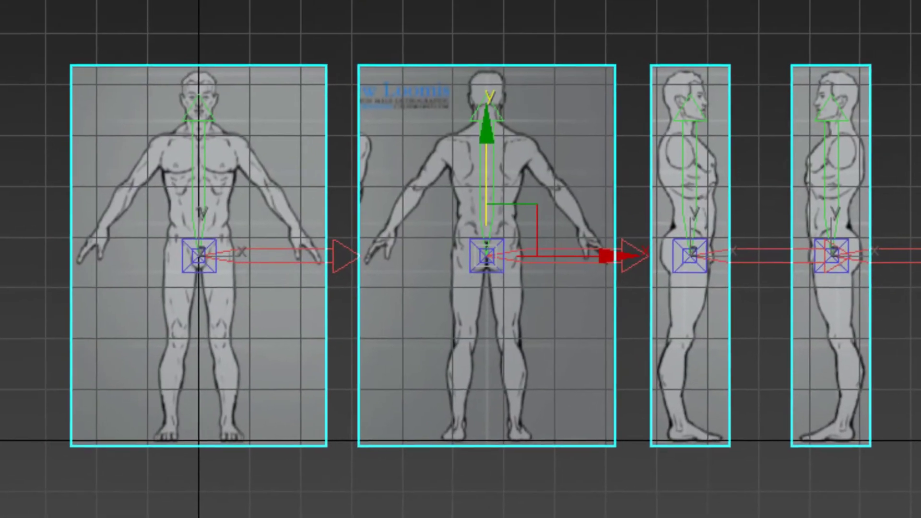
key(Return)
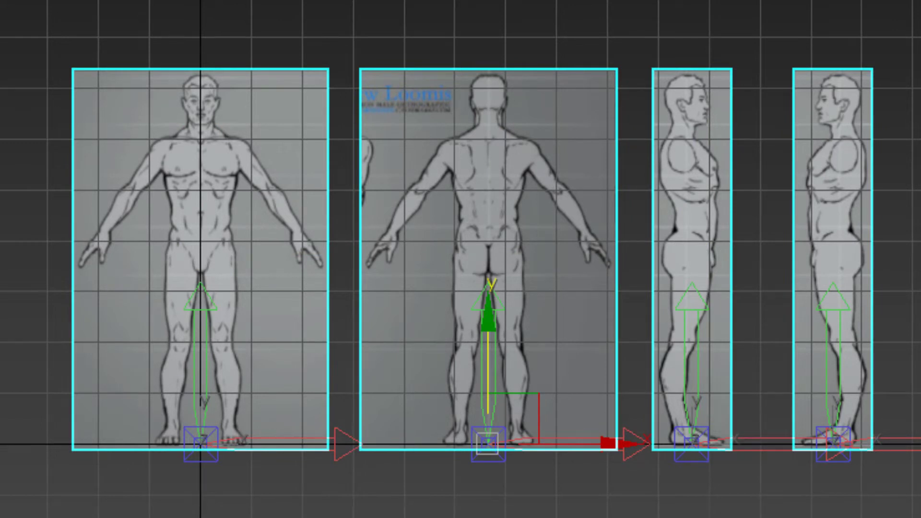
Leave pivot-only editing and clear the selection of the four planes.
key(Insert)
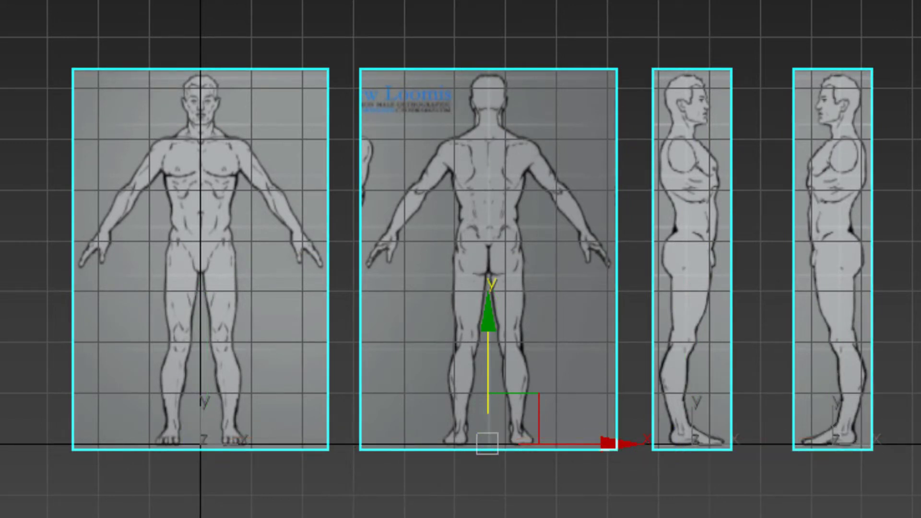
key(e)
key(ctrl+d)
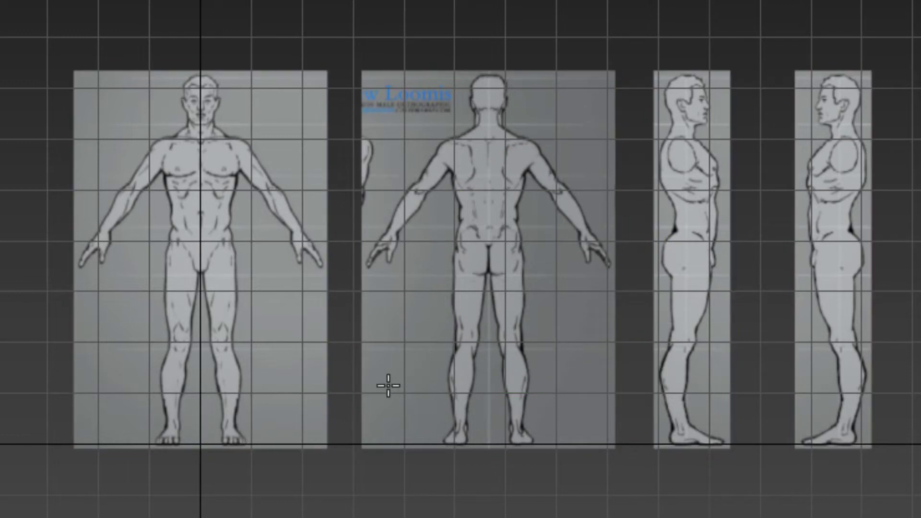
Select the planes in turn and examine their pivots at the feet with the Rotate, Scale and Move gizmos.
click(699, 322)
click(850, 298)
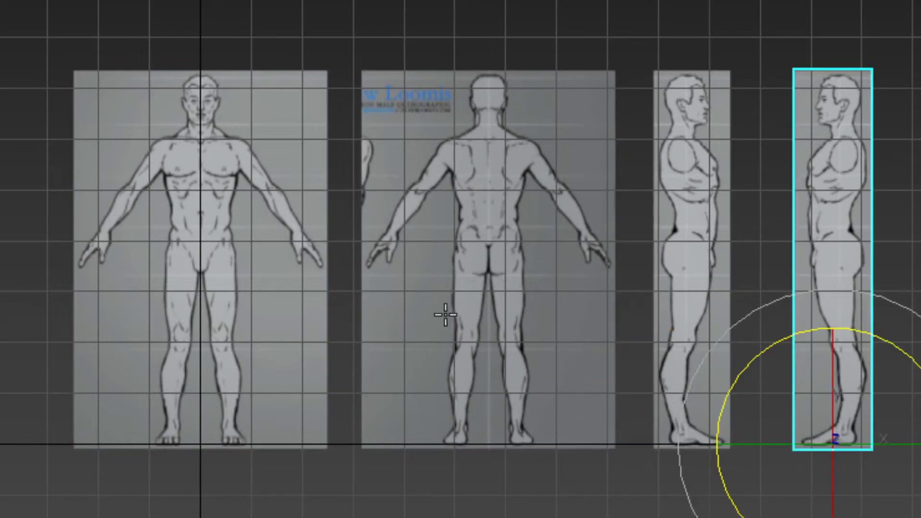
click(437, 310)
click(205, 291)
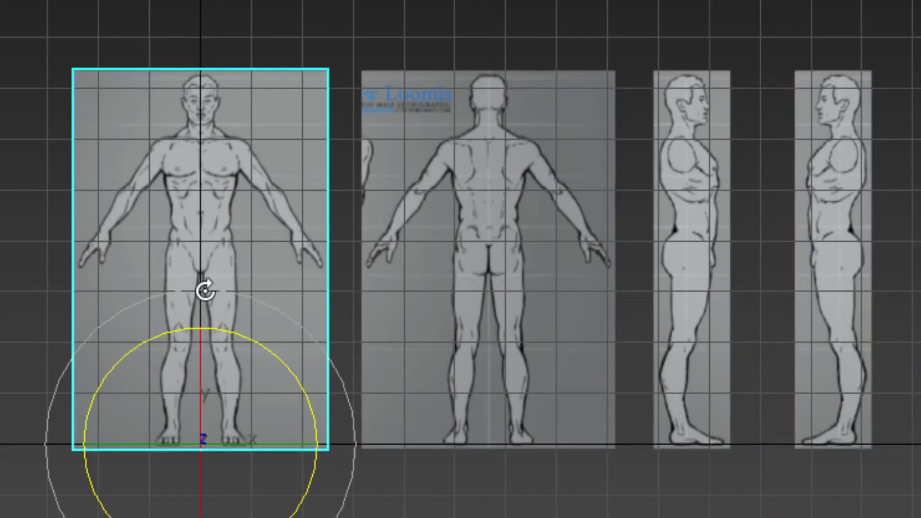
key(r)
click(553, 263)
click(719, 238)
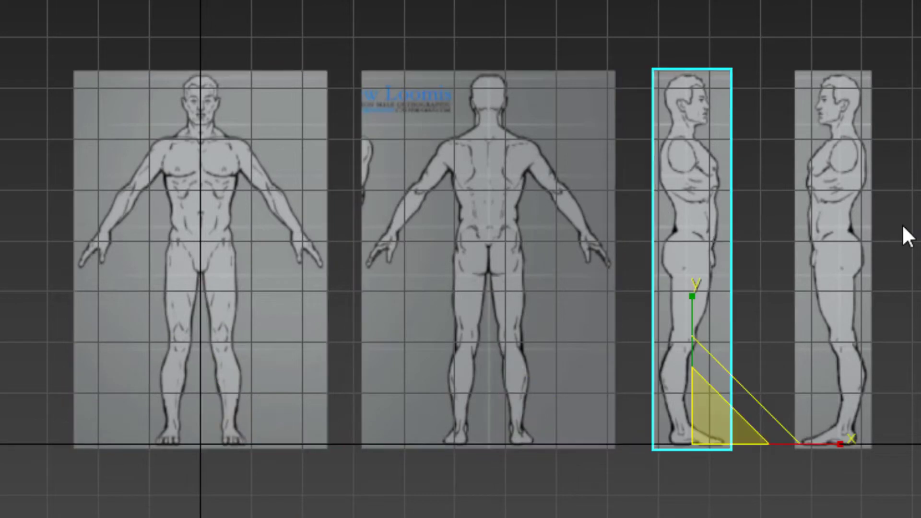
click(812, 212)
key(w)
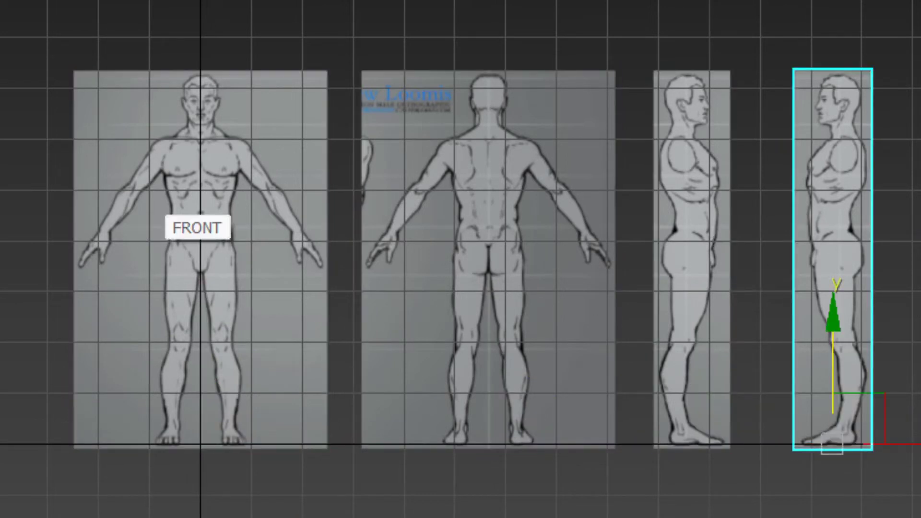
key(ctrl+d)
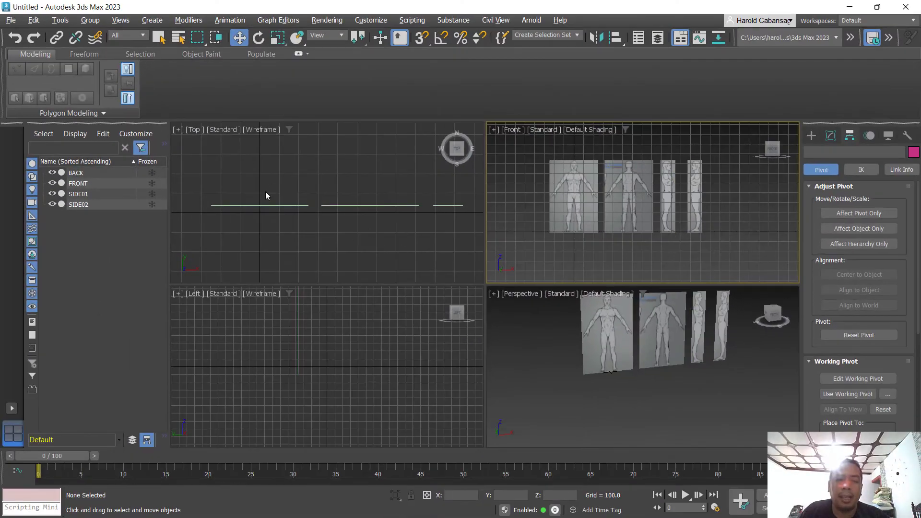
Select the FRONT plane in the Top view and set its X, Y and Z position to 0.
scroll(266, 191, down, 2)
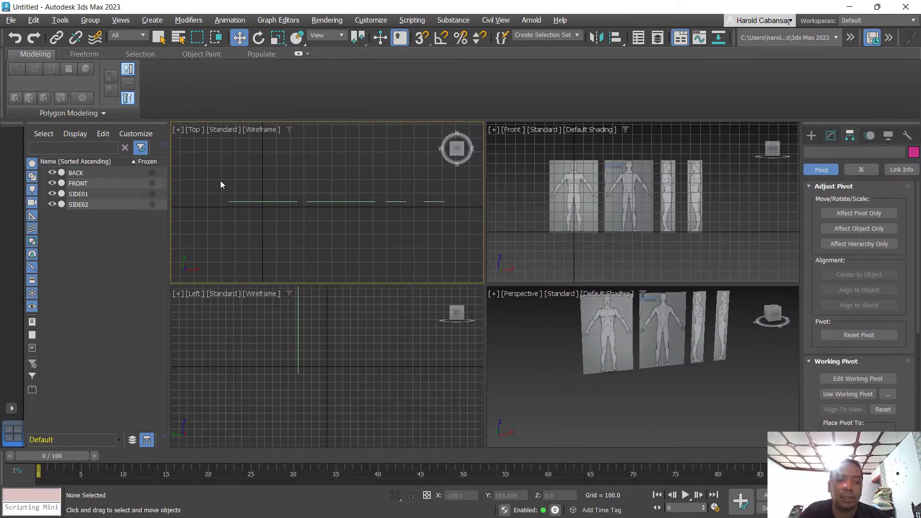
drag(205, 182, 287, 239)
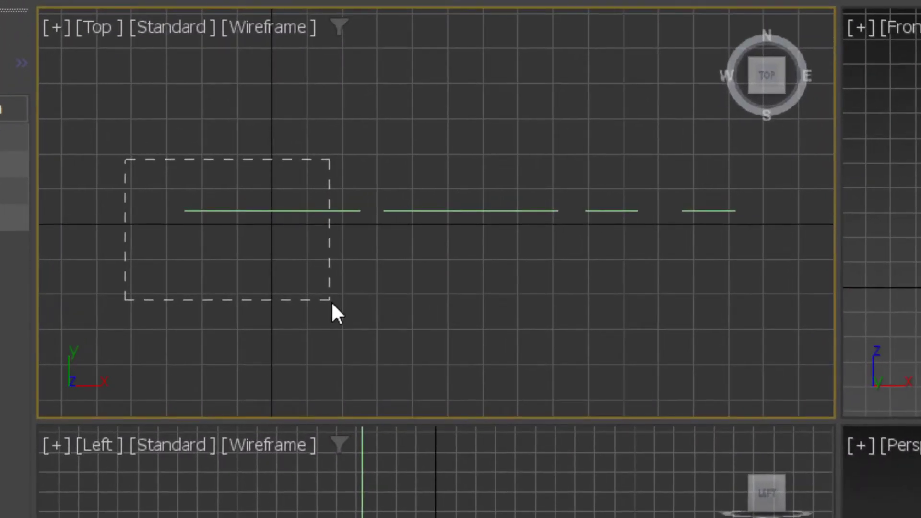
drag(332, 303, 332, 303)
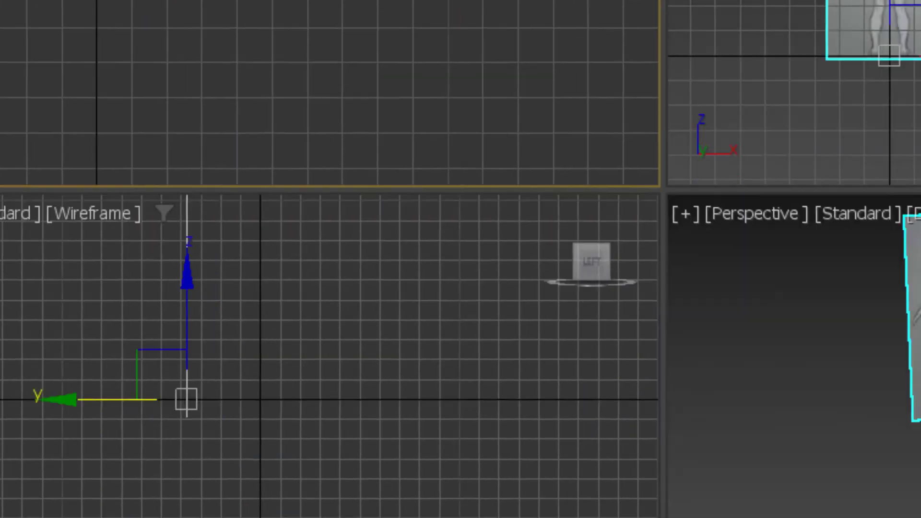
double_click(393, 427)
text(0)
key(Tab)
text(0)
key(Tab)
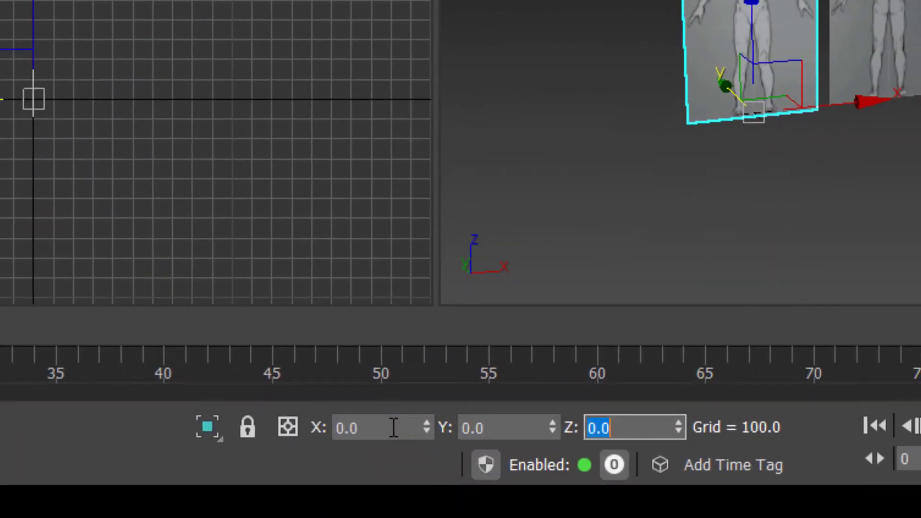
text(0)
key(Return)
click(569, 120)
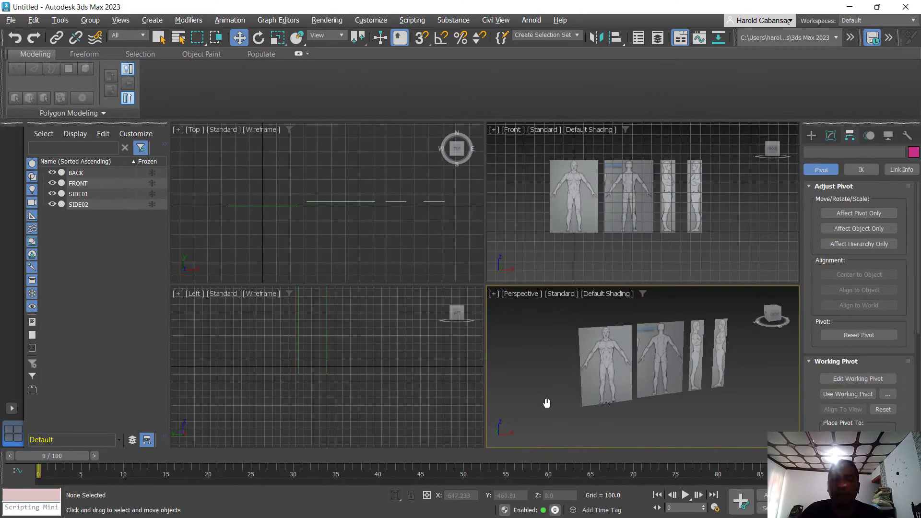
Select the SIDE02 plane and move it along X past the FRONT plane to about X -439.
scroll(573, 316, up, 3)
scroll(518, 384, down, 1)
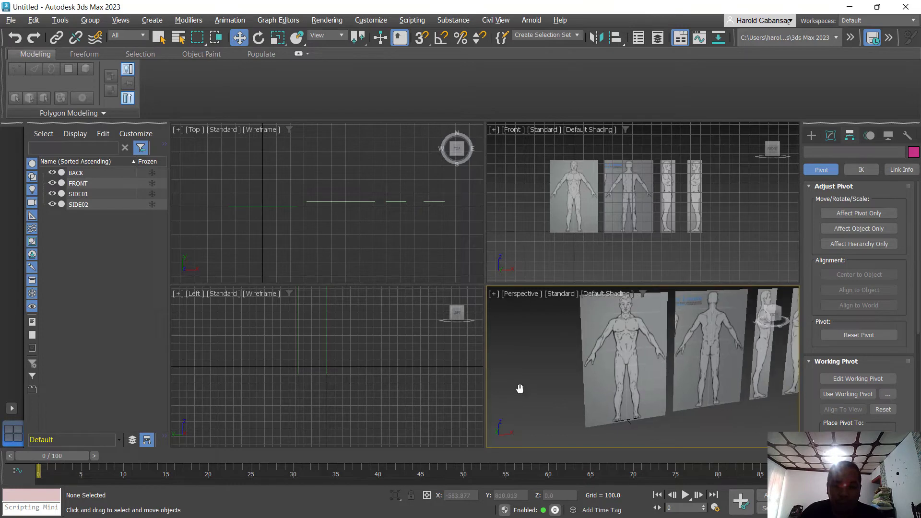
click(198, 297)
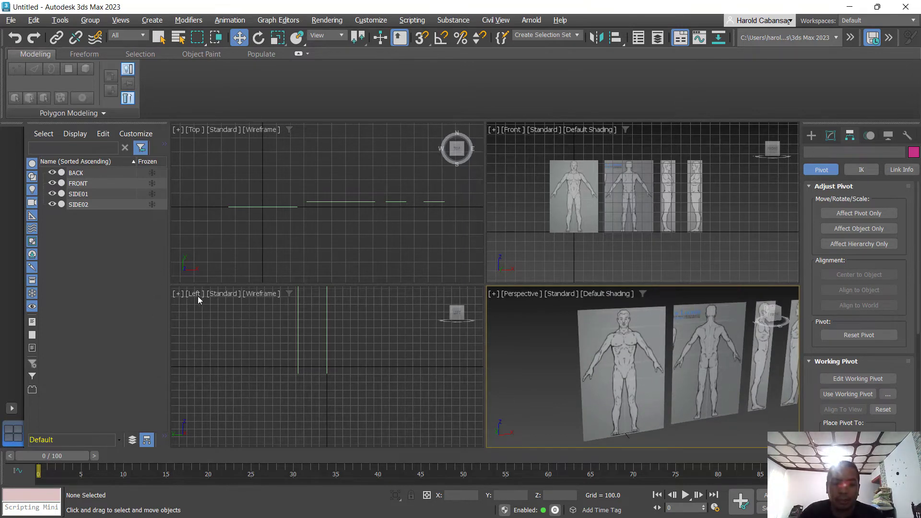
scroll(602, 400, down, 2)
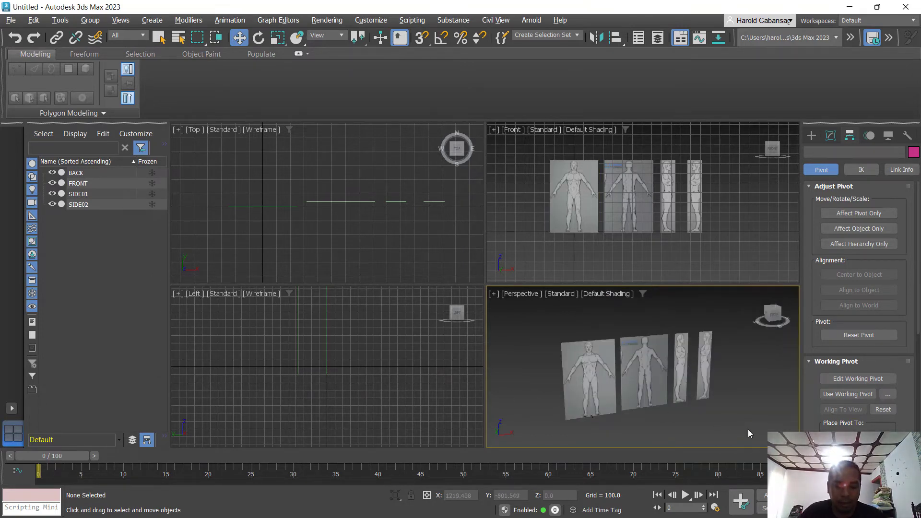
alt+middle_drag(747, 430, 727, 436)
click(710, 366)
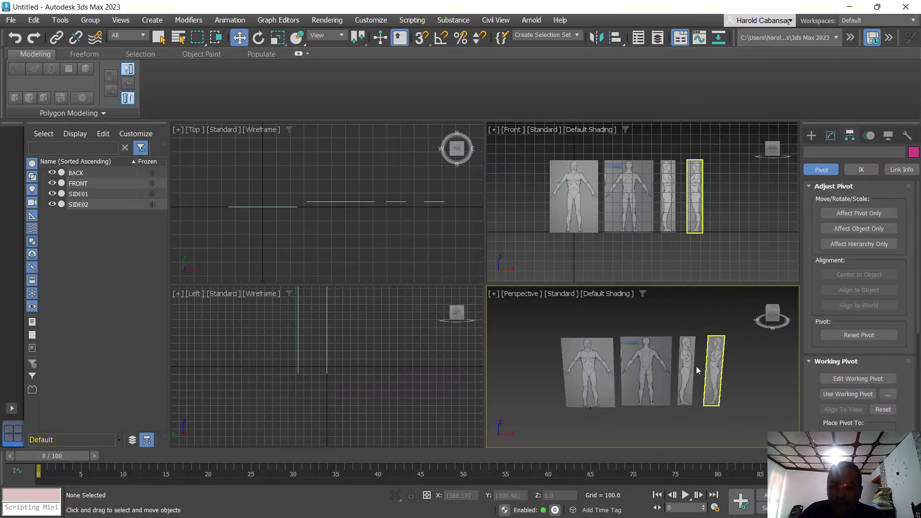
scroll(710, 365, up, 4)
click(725, 332)
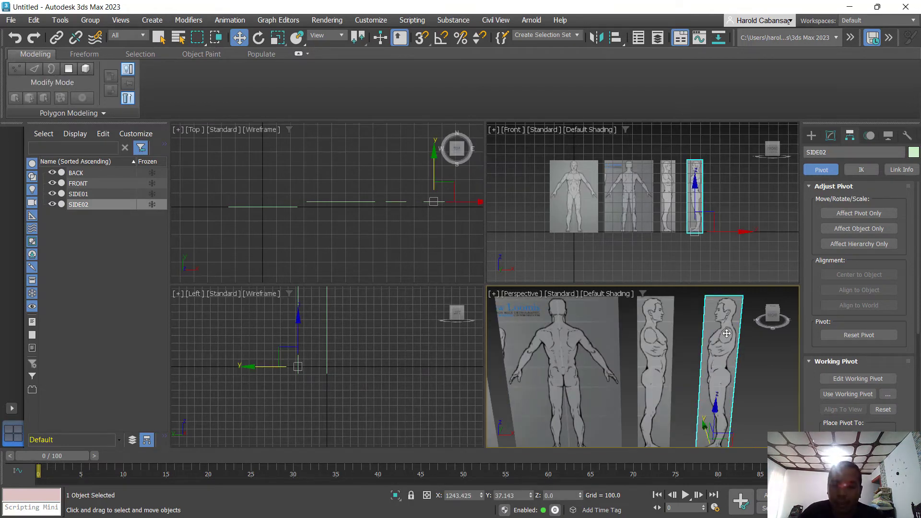
scroll(726, 336, down, 2)
scroll(726, 349, up, 5)
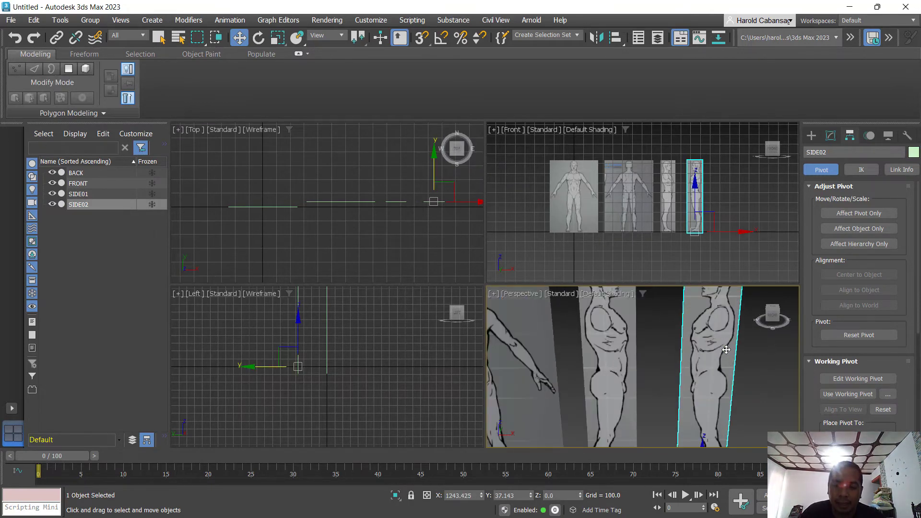
scroll(726, 349, down, 5)
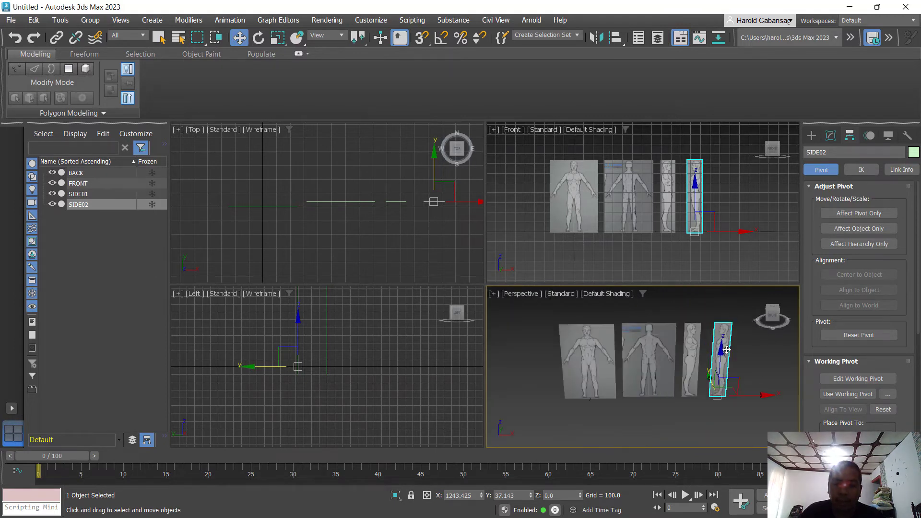
scroll(726, 350, up, 3)
scroll(726, 349, down, 2)
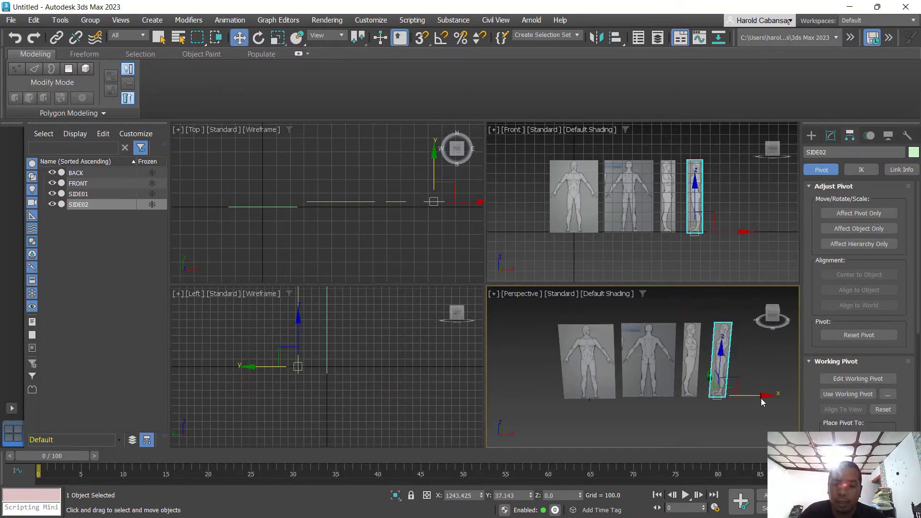
drag(753, 394, 580, 391)
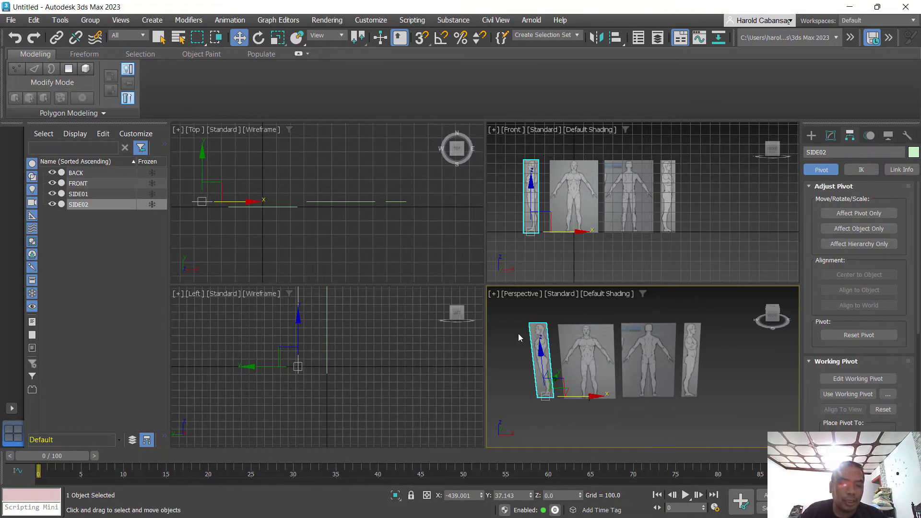
Hide the grid in the Left view.
right_click(372, 371)
key(g)
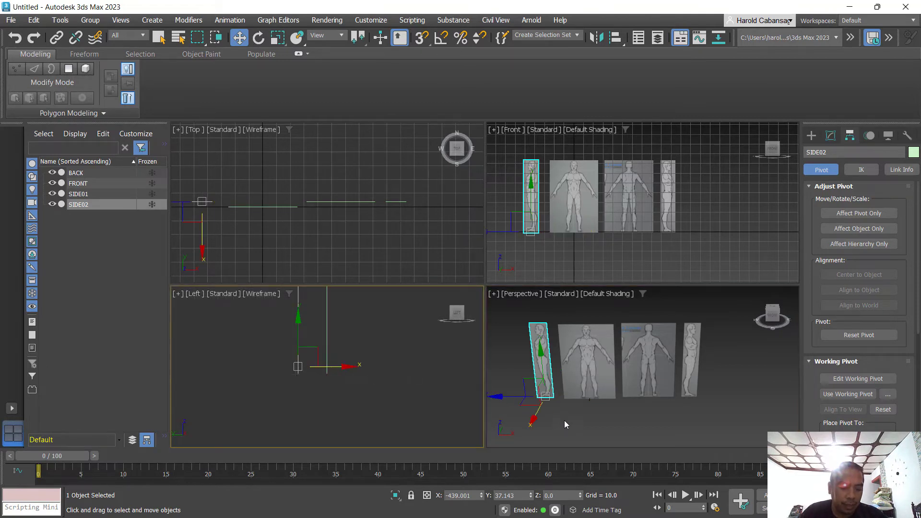
Rotate the SIDE02 plane 90 degrees about its vertical axis with angle snap on, so it stands perpendicular to the FRONT plane.
scroll(548, 424, up, 6)
scroll(540, 401, up, 5)
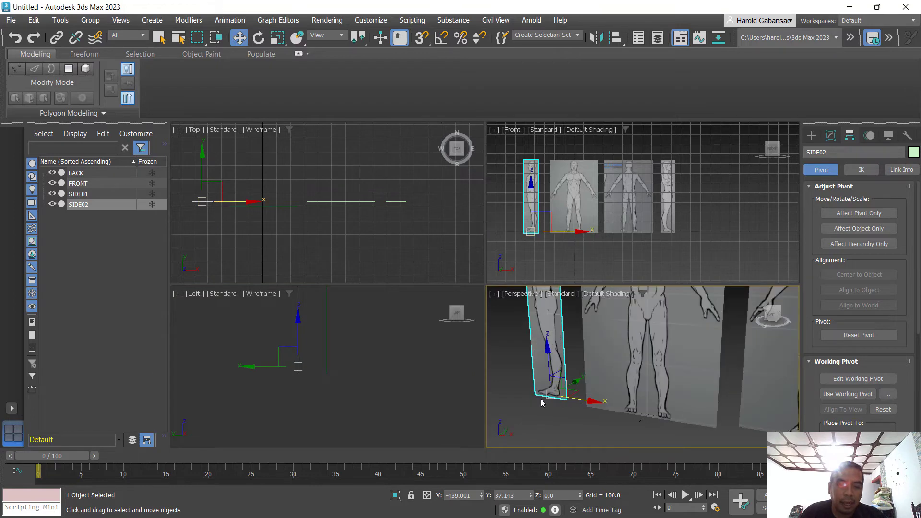
middle_drag(543, 401, 559, 454)
scroll(559, 432, down, 4)
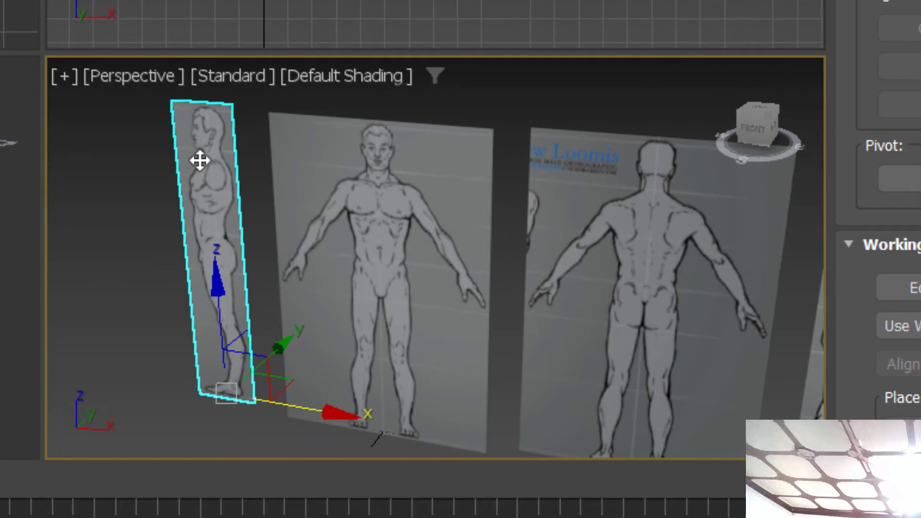
key(e)
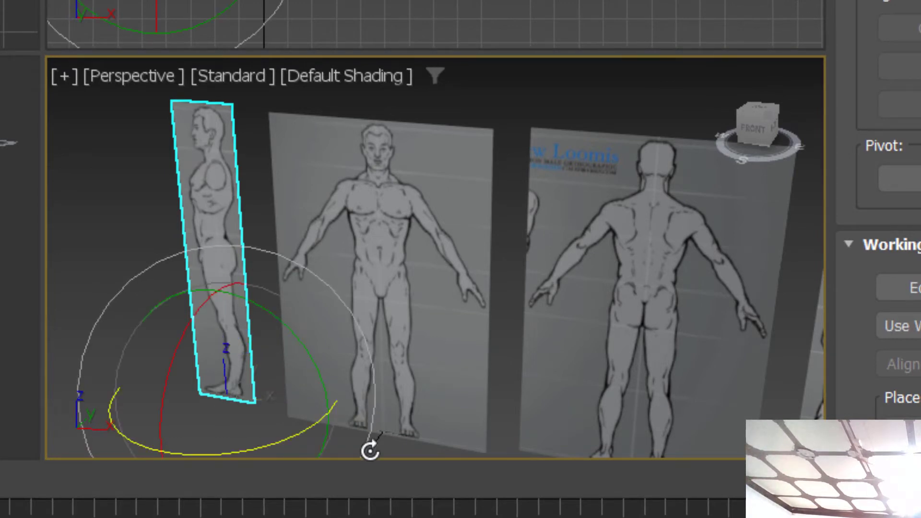
drag(249, 450, 349, 386)
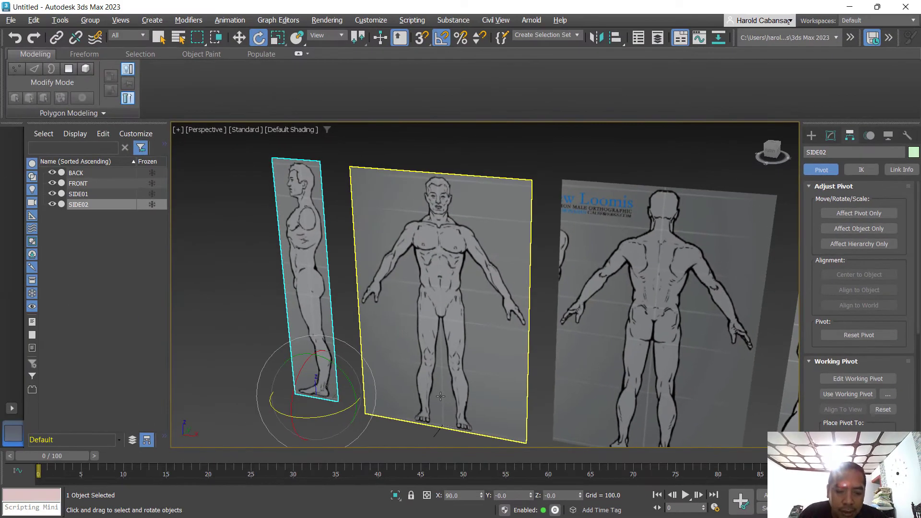
alt+middle_drag(440, 396, 471, 362)
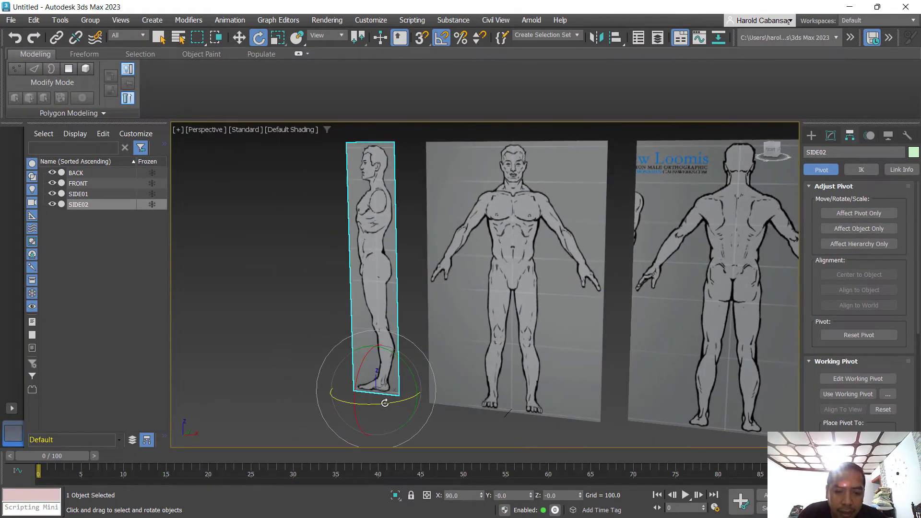
drag(383, 404, 424, 396)
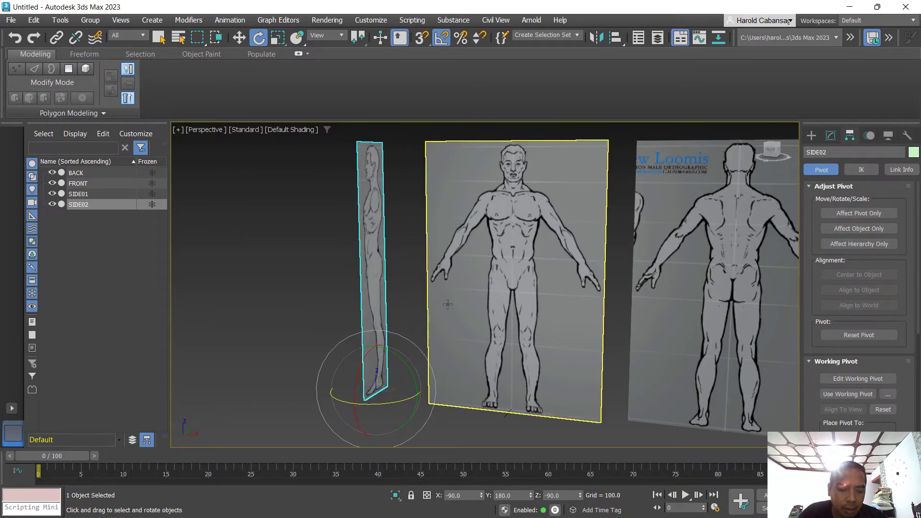
Frame the SIDE02 plane in the Left view and display that view shaded with edged faces.
key(alt+w)
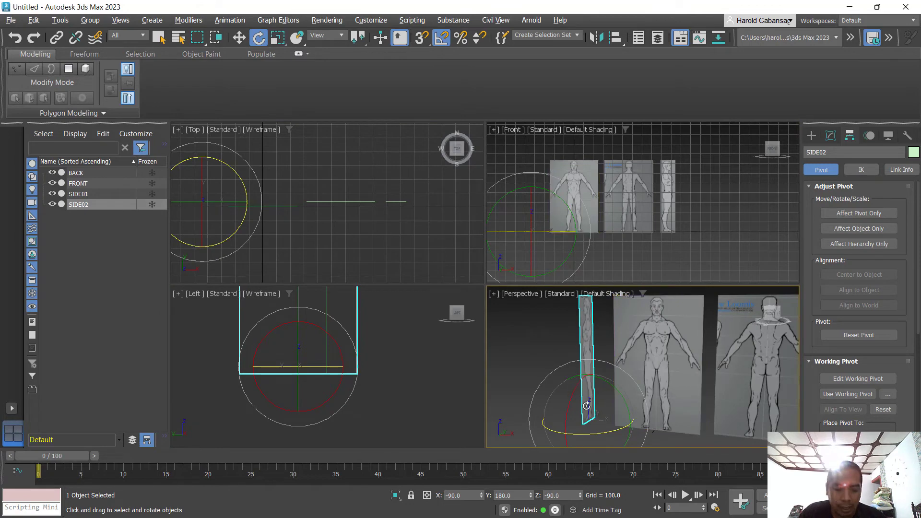
alt+middle_drag(633, 413, 602, 421)
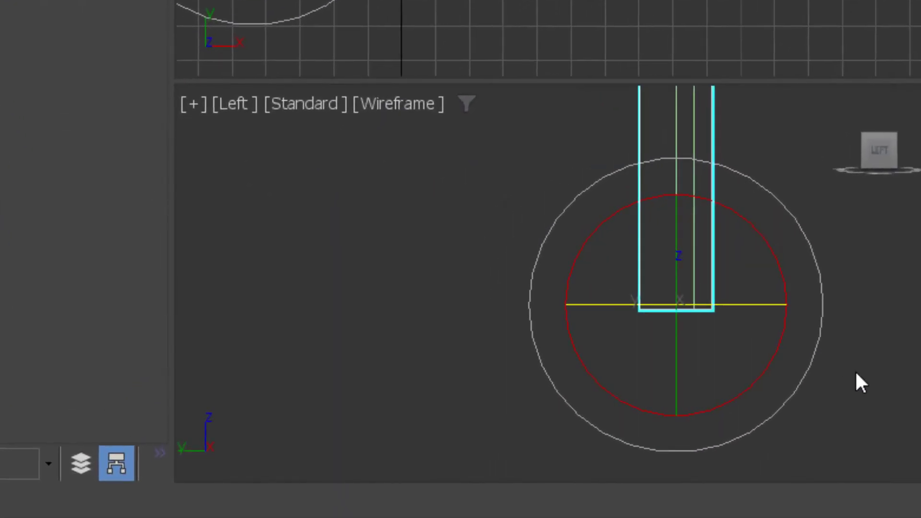
middle_drag(529, 412, 455, 444)
key(z)
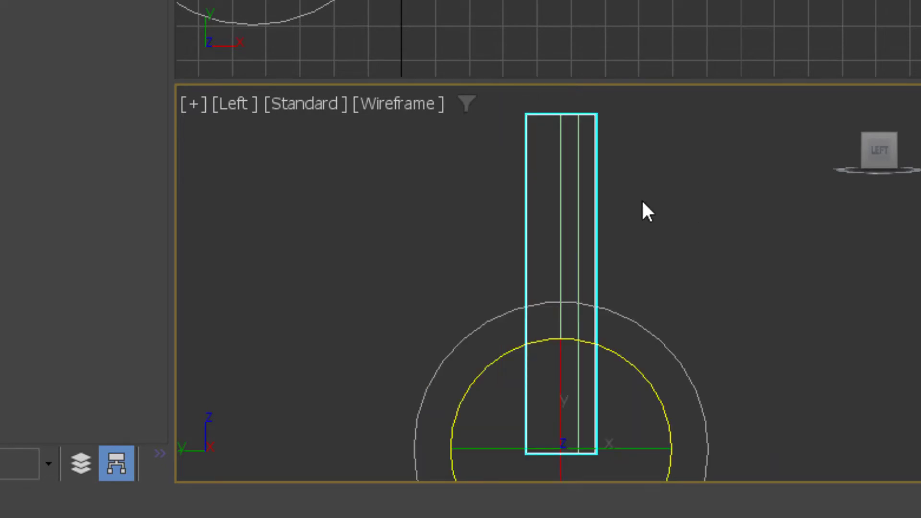
key(alt+w)
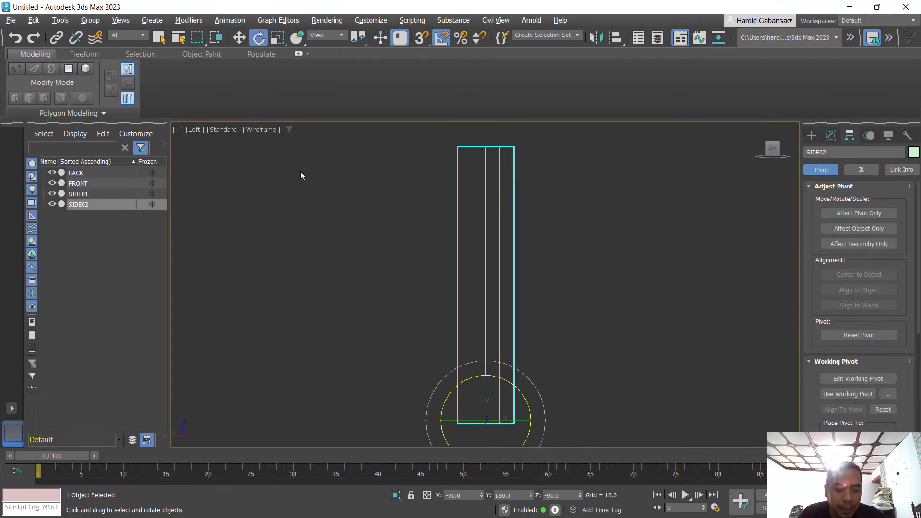
key(F3)
key(F4)
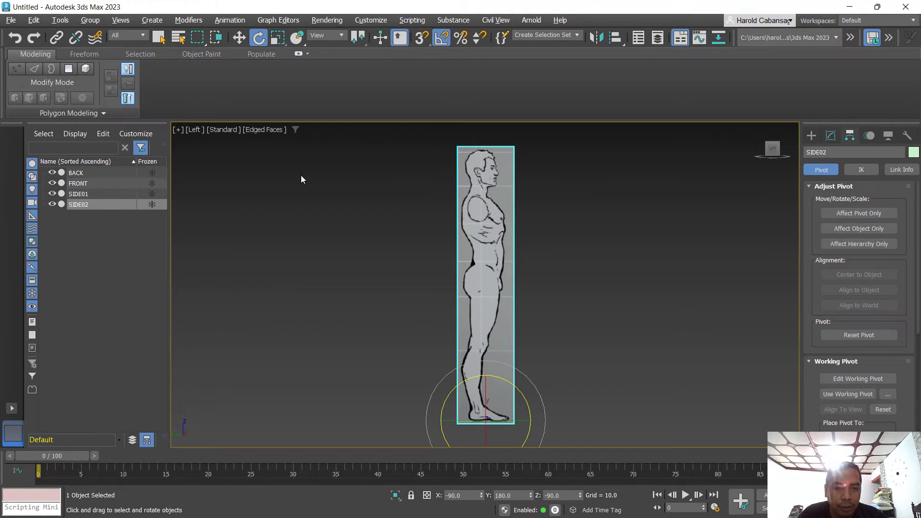
key(alt+w)
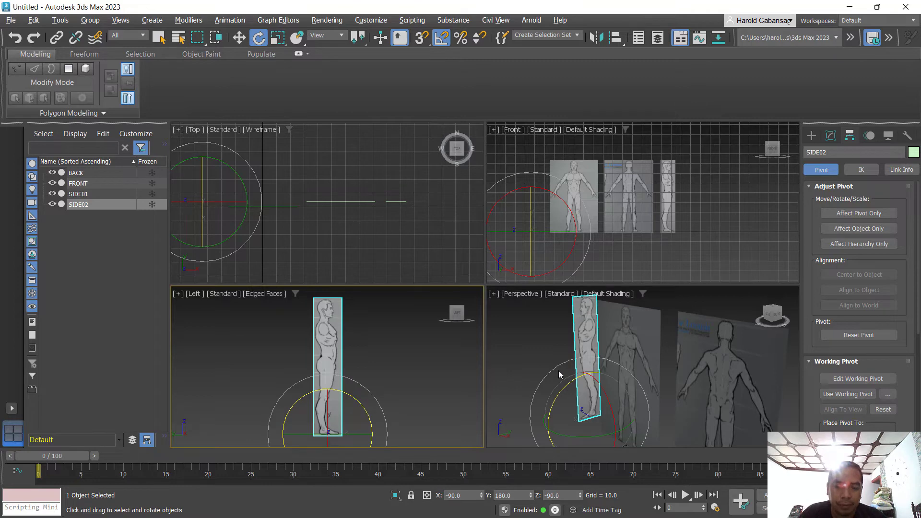
Enlarge the Perspective view and examine the SIDE02 plane's orientation beside the FRONT plane.
middle_click(559, 371)
key(alt+w)
mouse_move(533, 364)
alt+middle_down()
mouse_move(489, 360)
mouse_move(536, 357)
alt+middle_up()
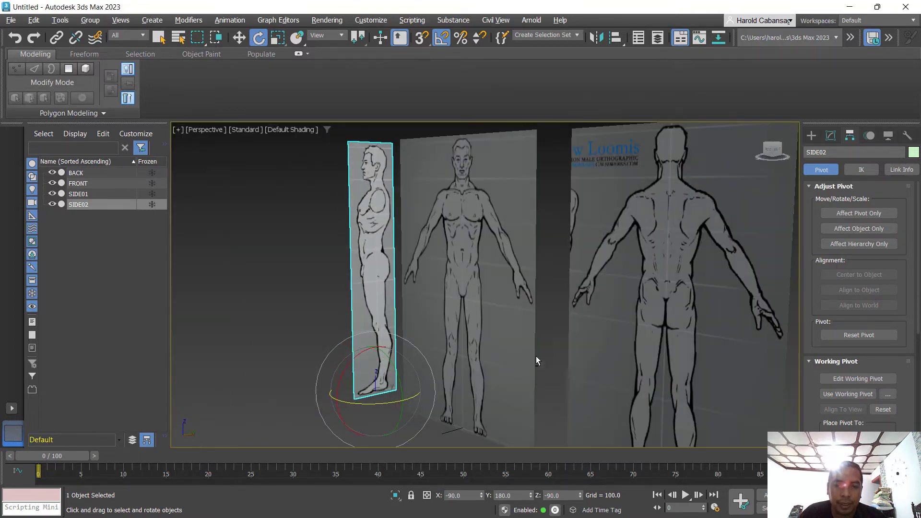
Rotate the SIDE01 plane about its vertical axis with angle snap on, so it stands perpendicular to the FRONT and BACK planes.
key(alt+w)
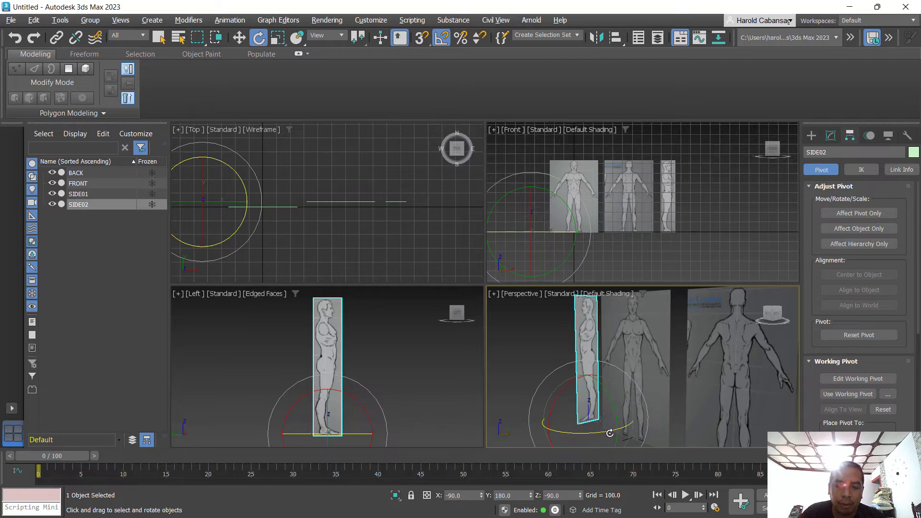
scroll(555, 386, down, 4)
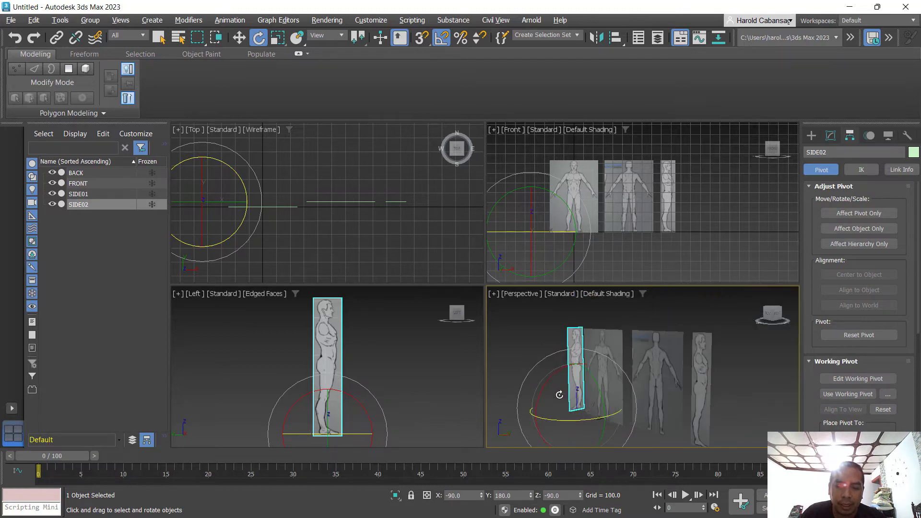
key(alt+w)
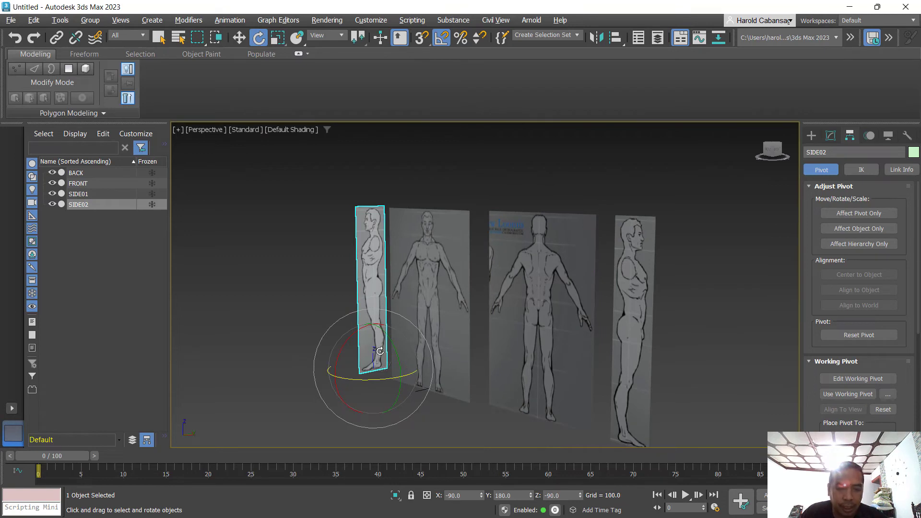
mouse_move(380, 351)
alt+middle_down()
mouse_move(376, 376)
mouse_move(387, 354)
alt+middle_up()
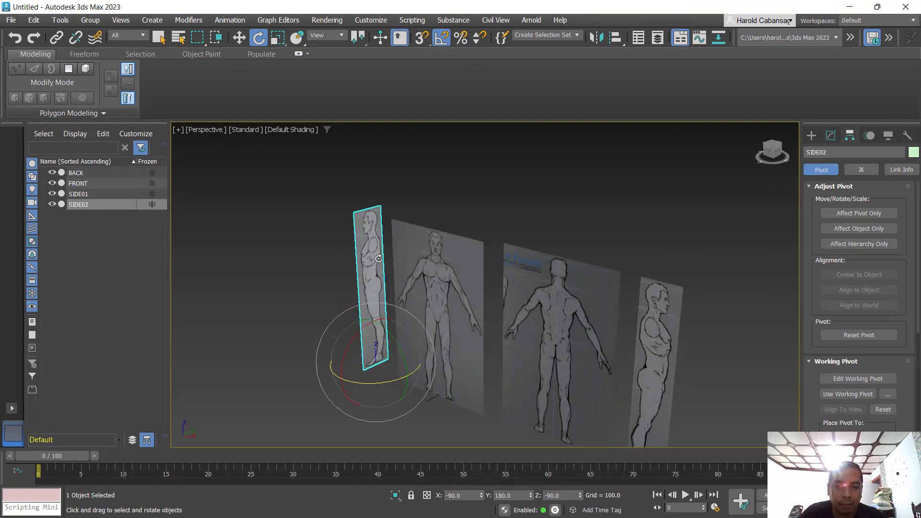
key(w)
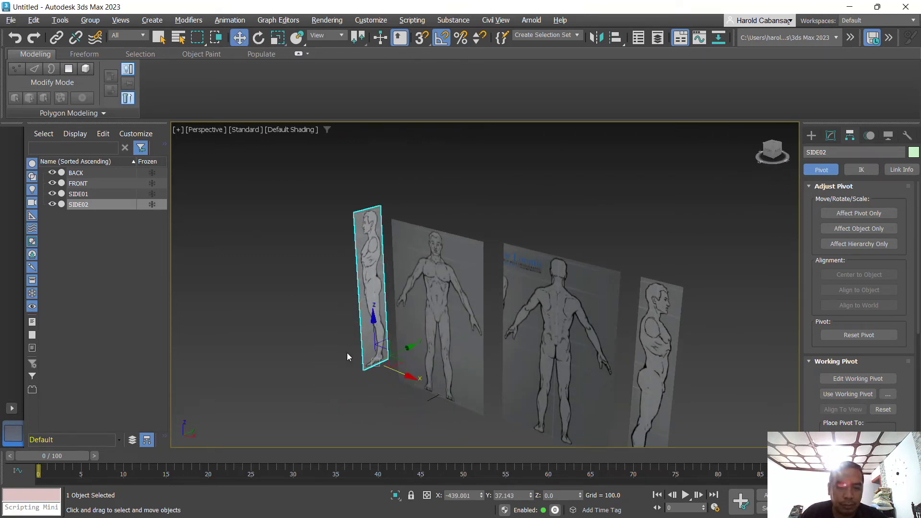
click(661, 345)
key(alt+w)
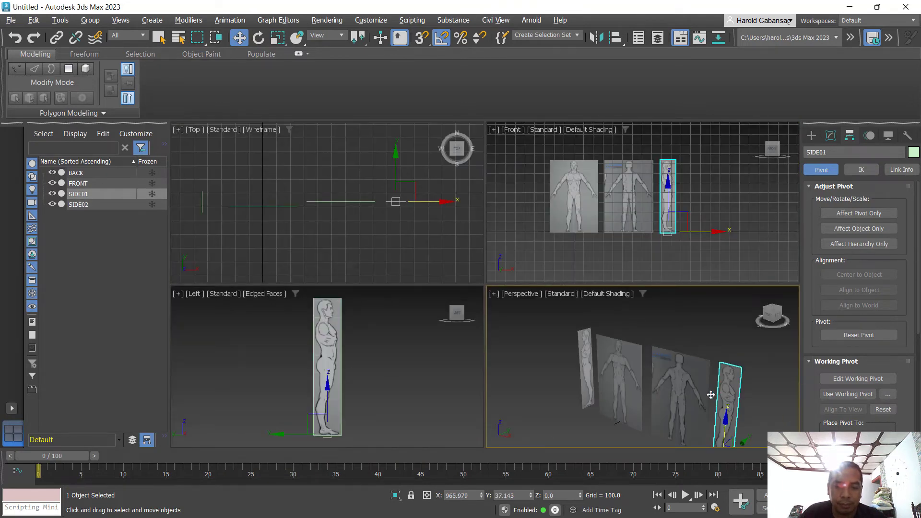
key(alt+w)
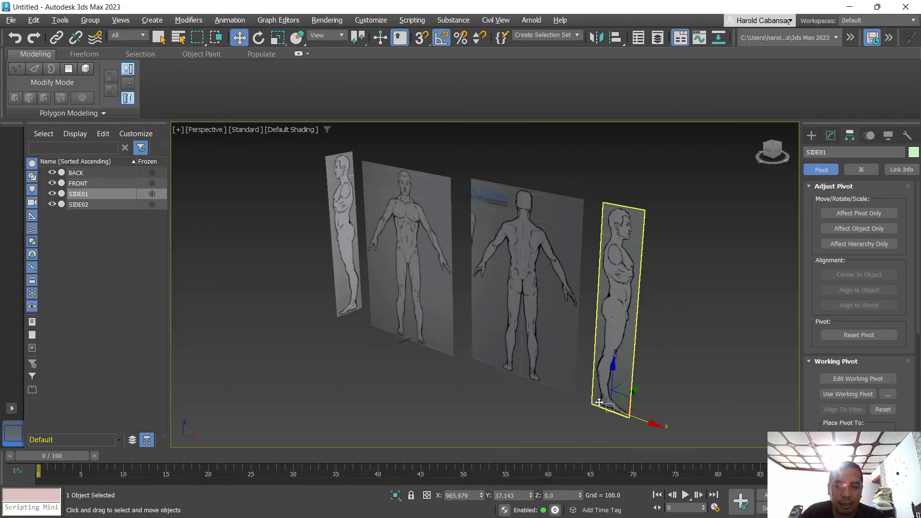
scroll(671, 414, up, 3)
alt+middle_drag(670, 413, 724, 353)
key(e)
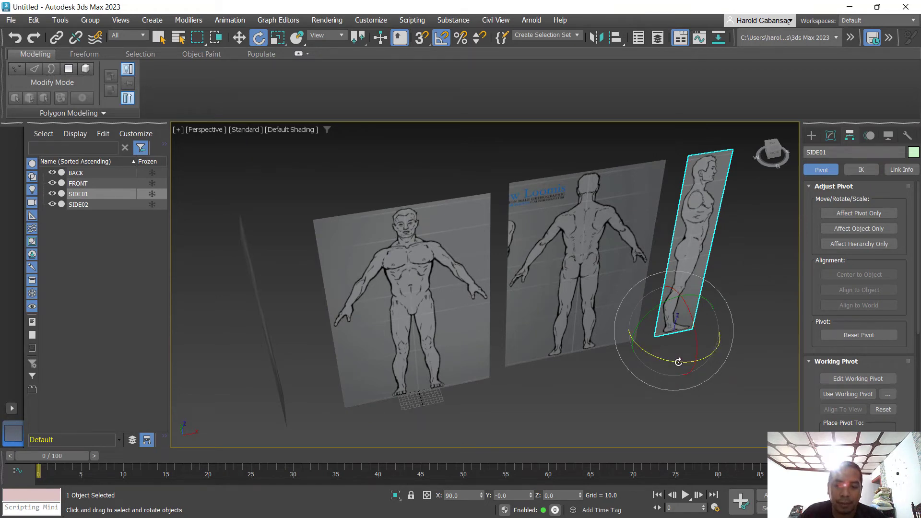
drag(678, 362, 636, 340)
Move the SIDE01 plane into the gap between FRONT and BACK, to about X 279, Y -2.6, close to the FRONT plane's edge.
key(w)
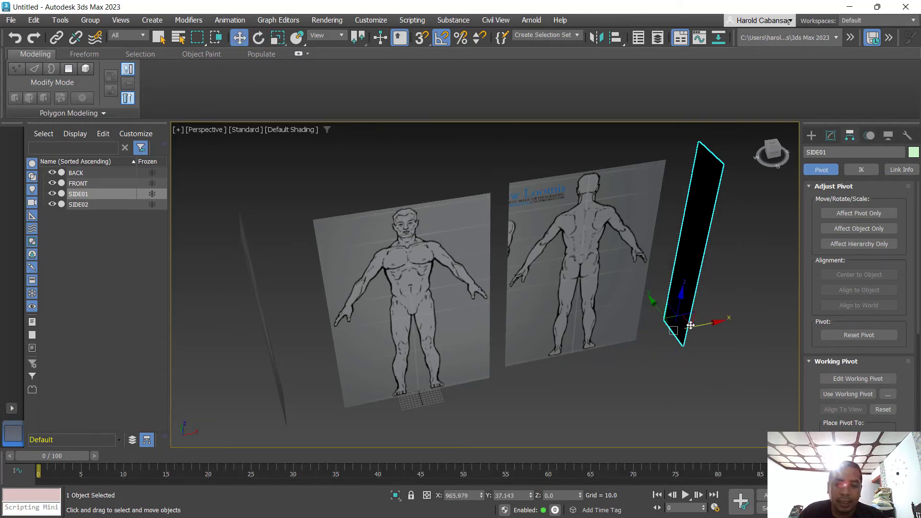
drag(710, 324, 526, 370)
alt+middle_drag(490, 410, 424, 292)
scroll(507, 413, up, 3)
drag(423, 292, 482, 326)
alt+middle_drag(513, 355, 468, 351)
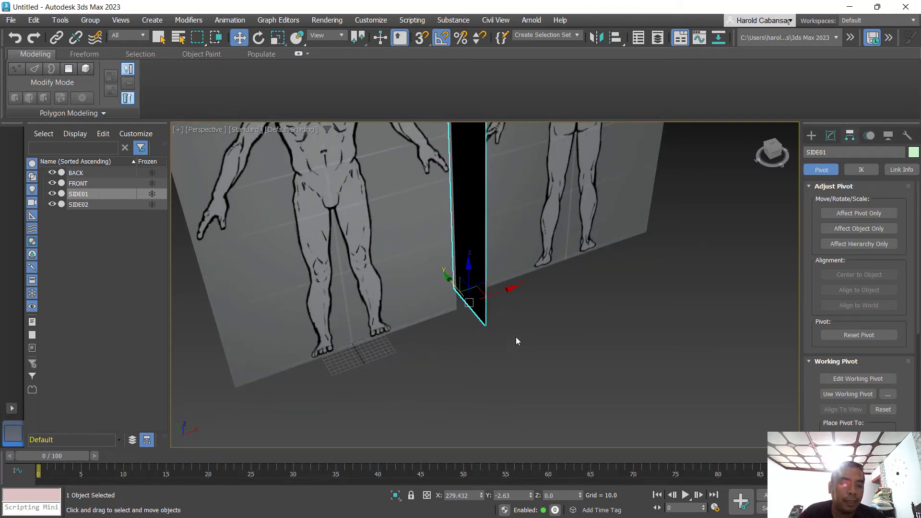
middle_drag(547, 356, 637, 403)
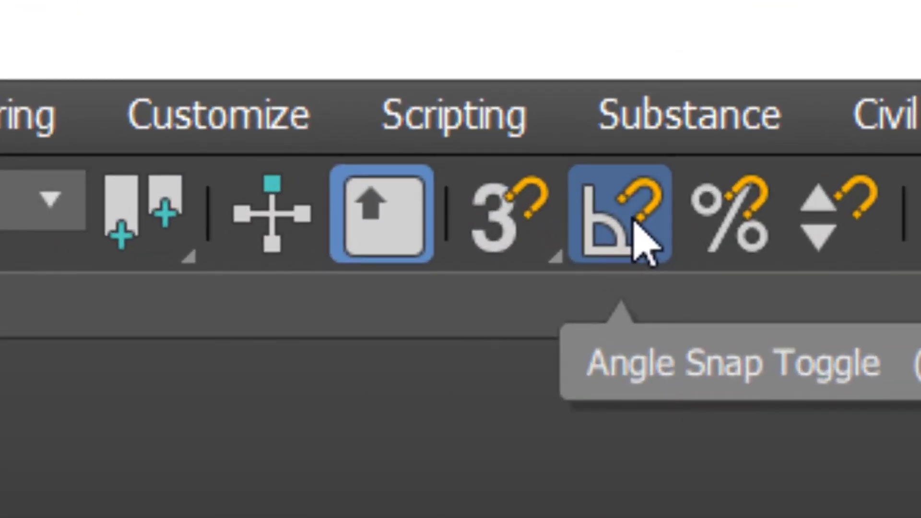
Turn angle snap off and 3D snap on, with only Vertex and Midpoint as the active snap targets.
click(624, 247)
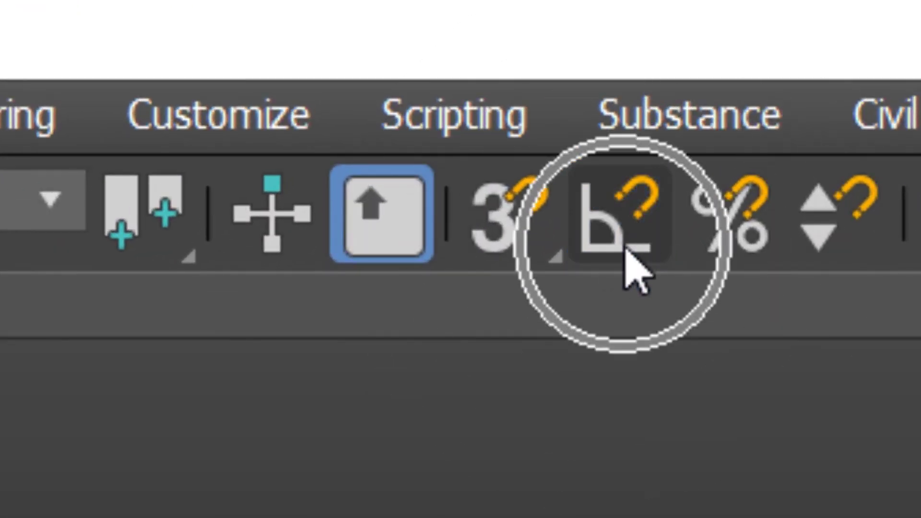
click(487, 226)
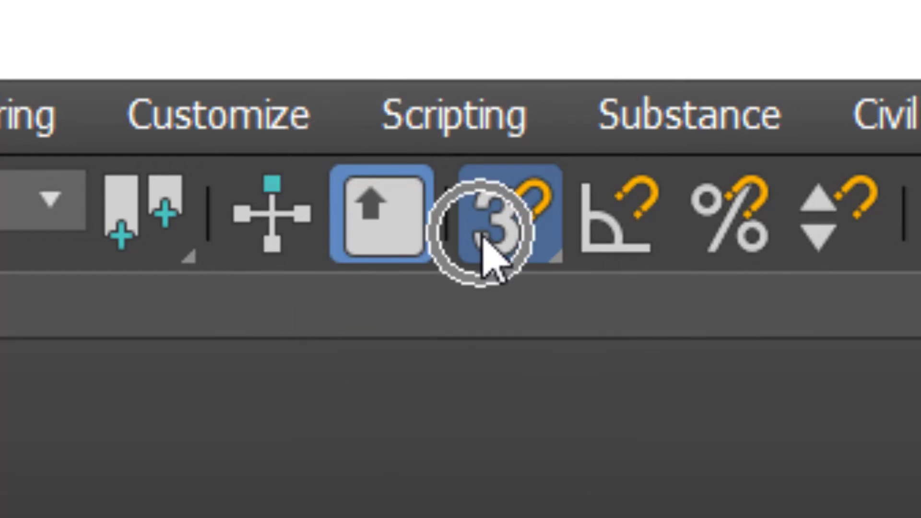
right_click(499, 219)
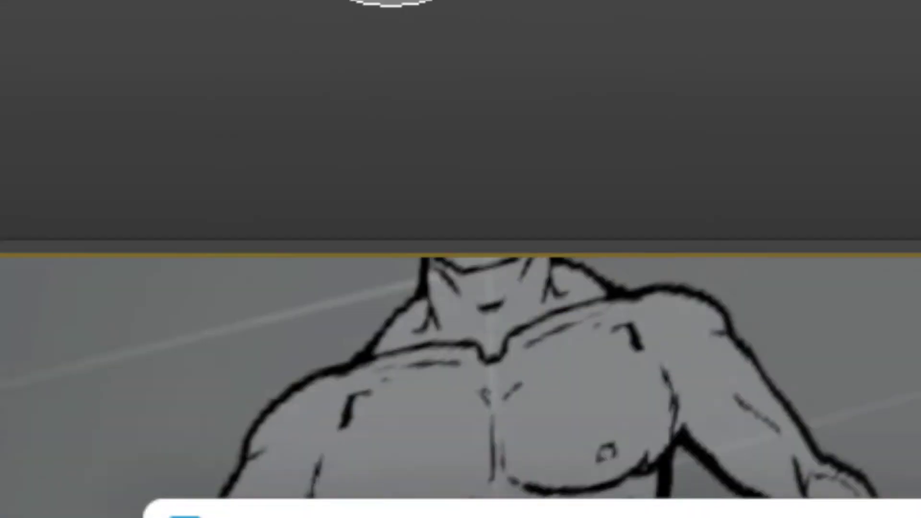
click(330, 478)
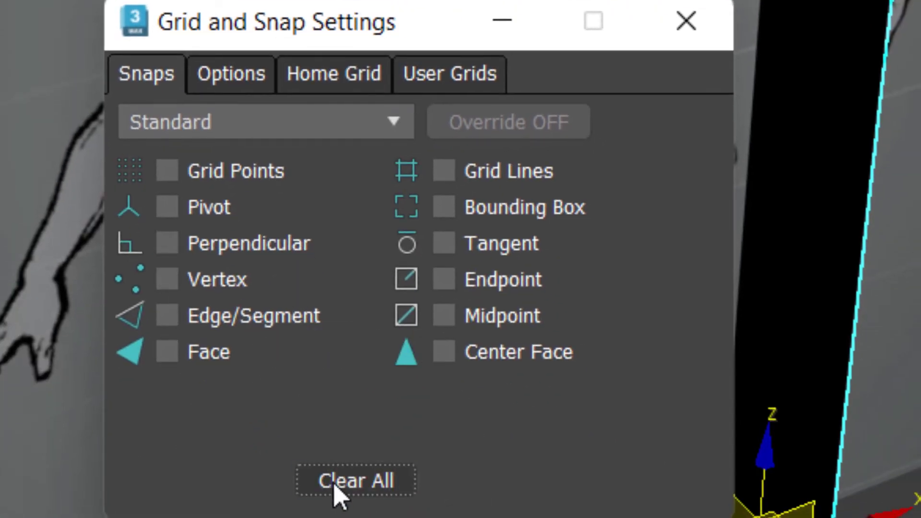
click(235, 283)
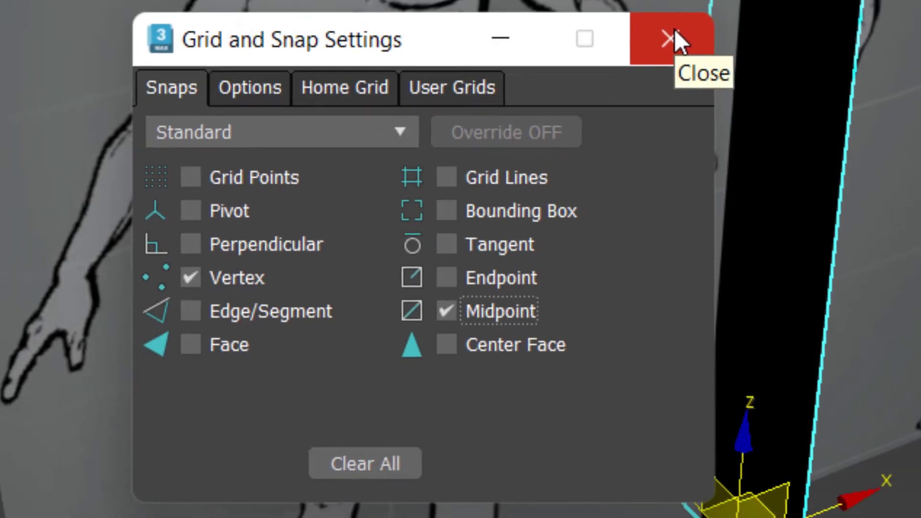
click(686, 22)
Snap the midpoint of the SIDE01 plane's lower edge onto the nearest lower corner vertex of the FRONT plane.
scroll(579, 411, up, 4)
scroll(579, 411, up, 3)
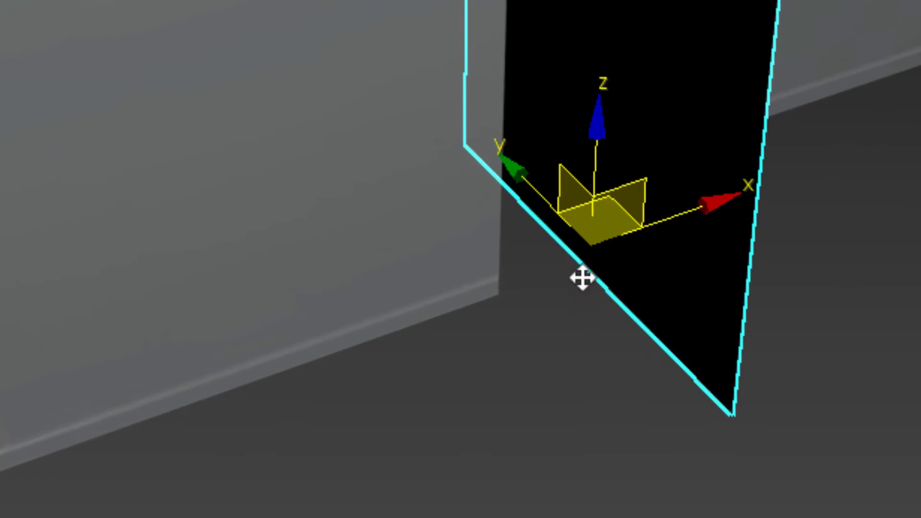
scroll(590, 288, up, 2)
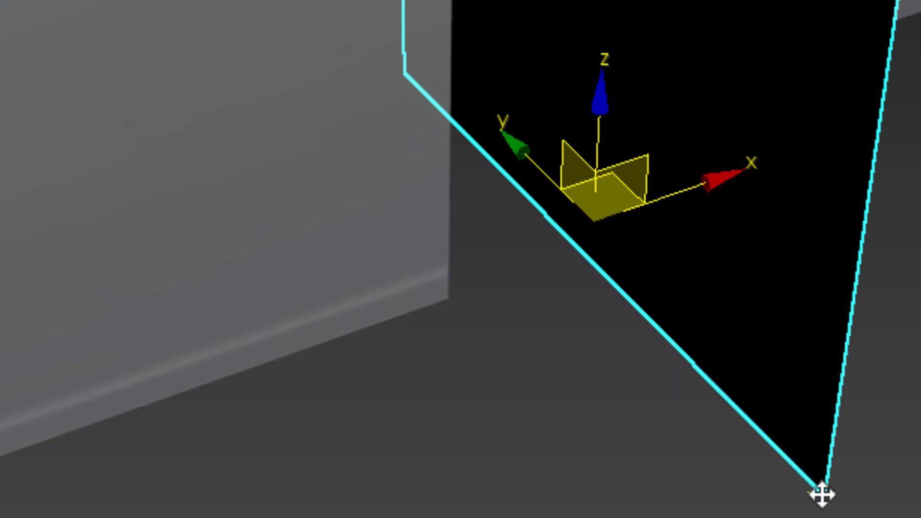
mouse_move(589, 259)
mouse_down()
mouse_move(610, 380)
mouse_move(802, 311)
mouse_move(767, 329)
mouse_move(483, 311)
mouse_up()
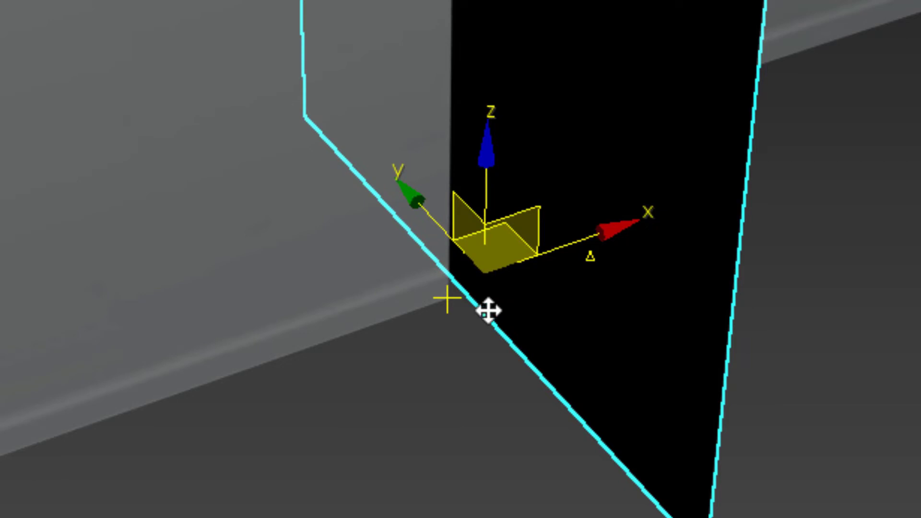
drag(489, 310, 431, 312)
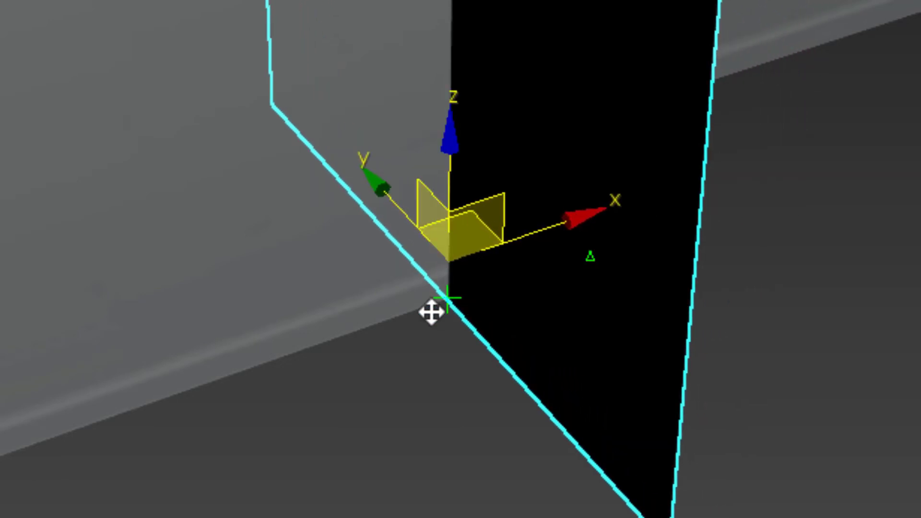
scroll(415, 346, down, 2)
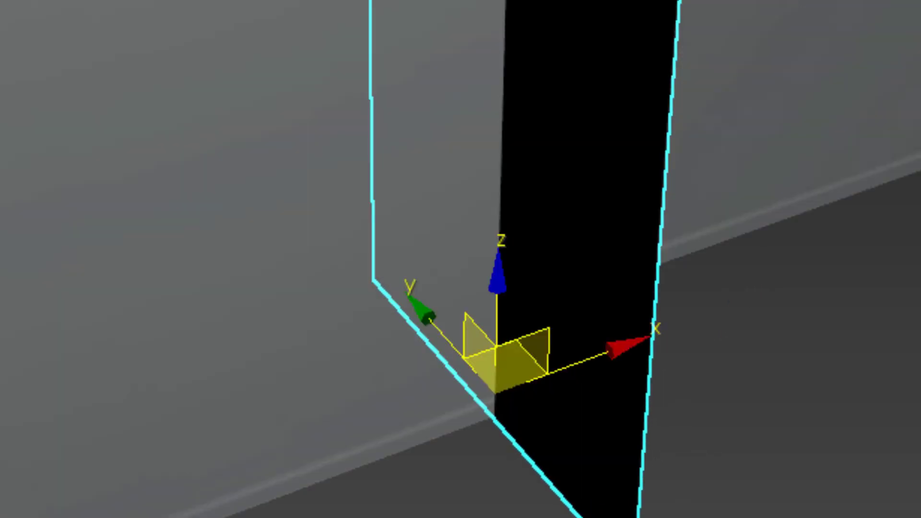
Snap the midpoint of the SIDE02 plane's lower edge onto the FRONT plane's opposite lower corner vertex at X -249, Y 0.
alt+middle_drag(527, 312, 911, 345)
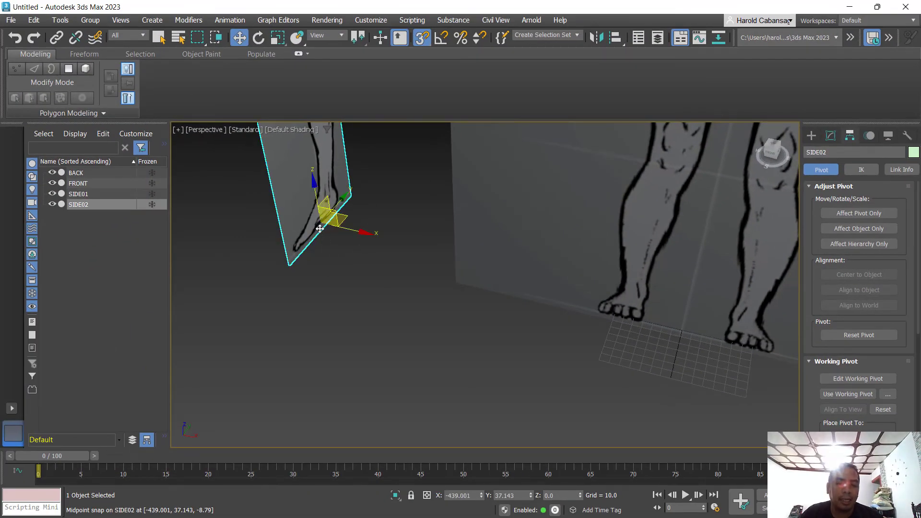
drag(320, 229, 455, 280)
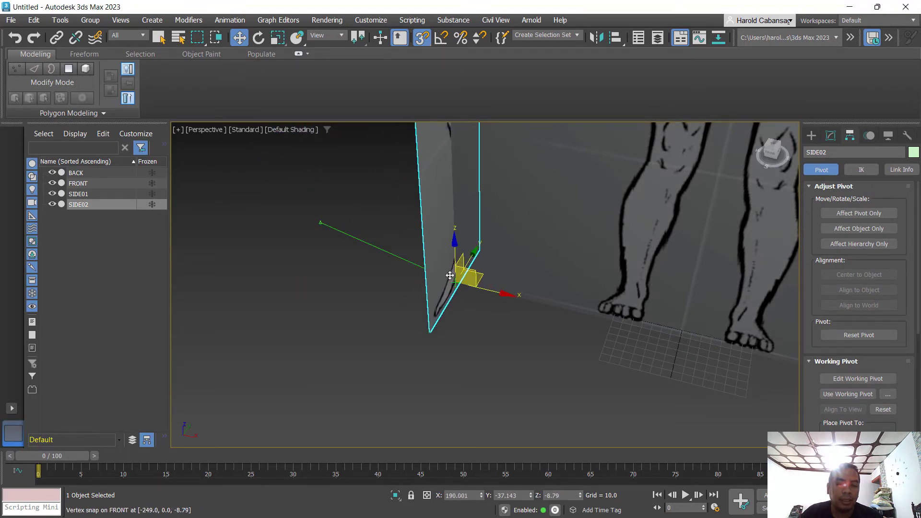
scroll(476, 329, down, 6)
alt+middle_drag(520, 341, 576, 339)
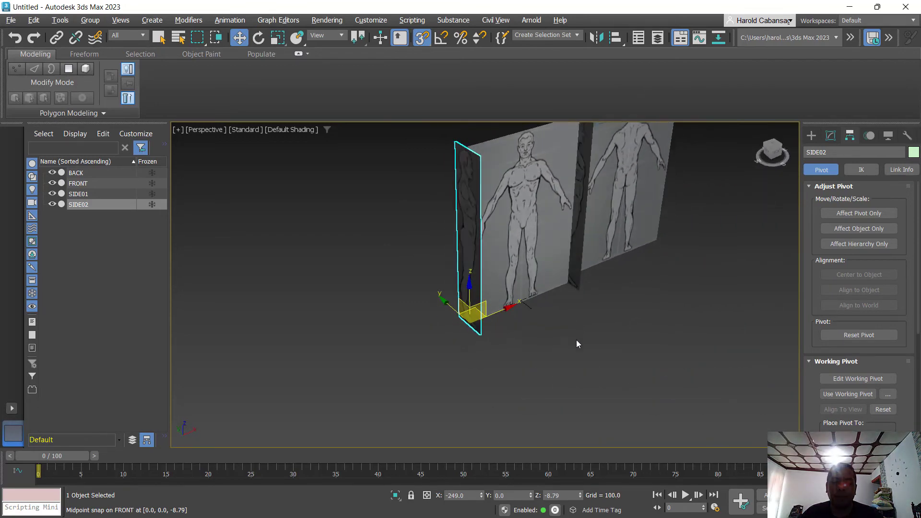
Select the FRONT plane and display the Perspective view in wireframe, close up on its lower corner shared with SIDE01.
scroll(557, 289, up, 6)
middle_drag(557, 290, 549, 350)
scroll(537, 326, down, 4)
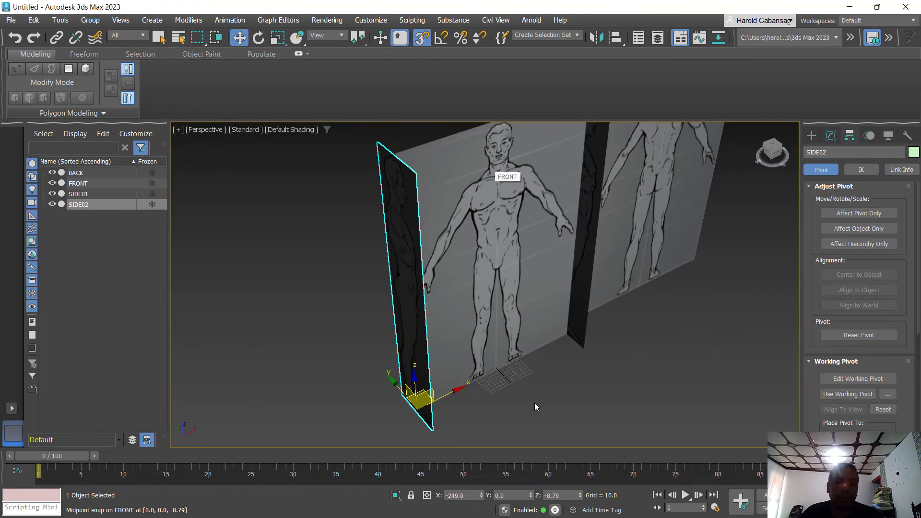
click(508, 331)
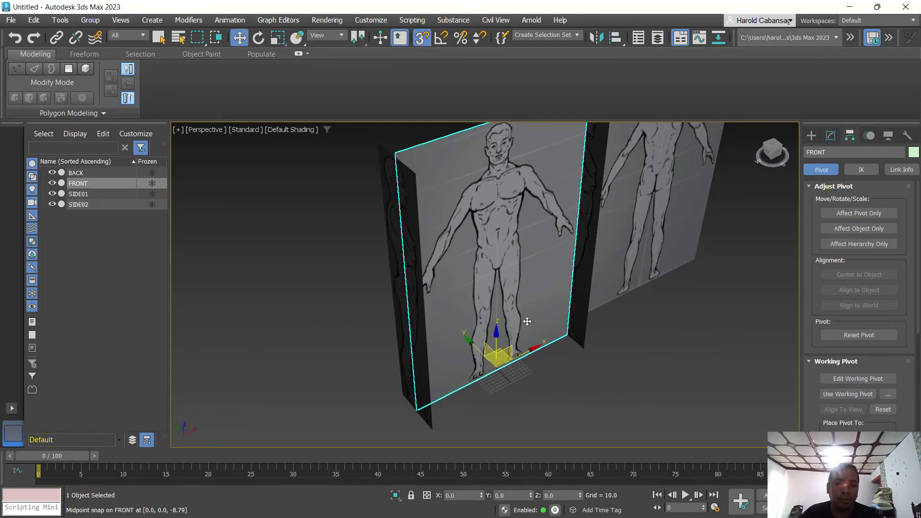
scroll(572, 354, up, 8)
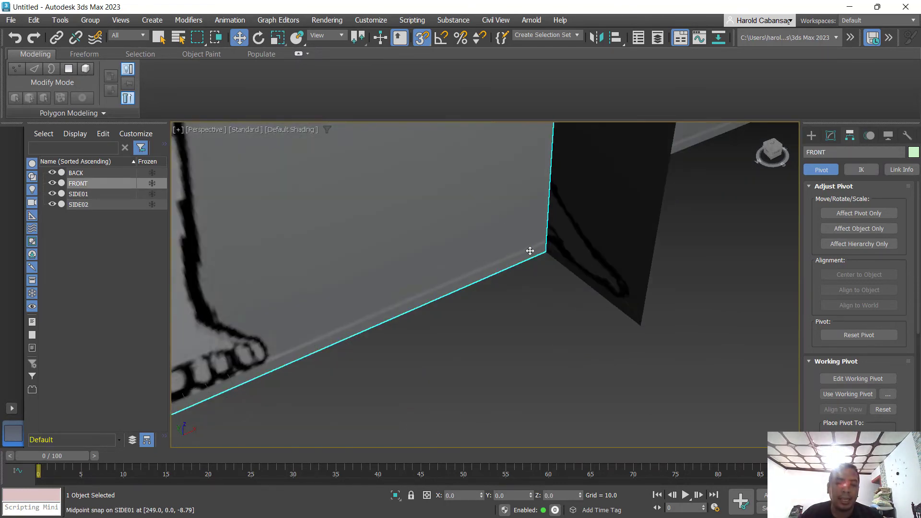
scroll(544, 255, up, 2)
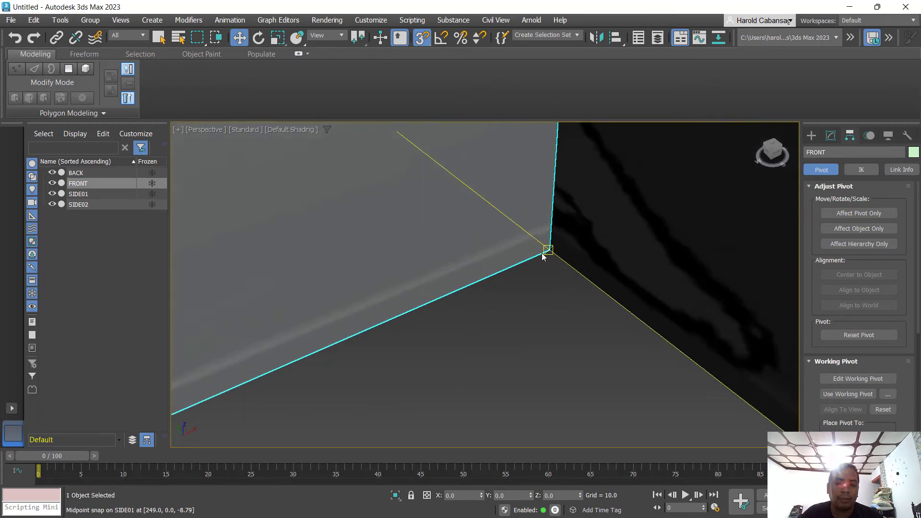
scroll(547, 253, up, 1)
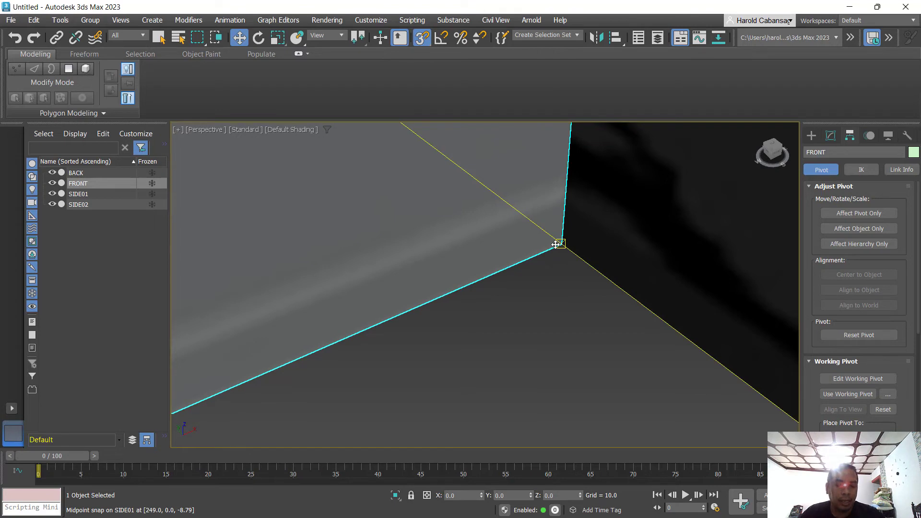
key(F3)
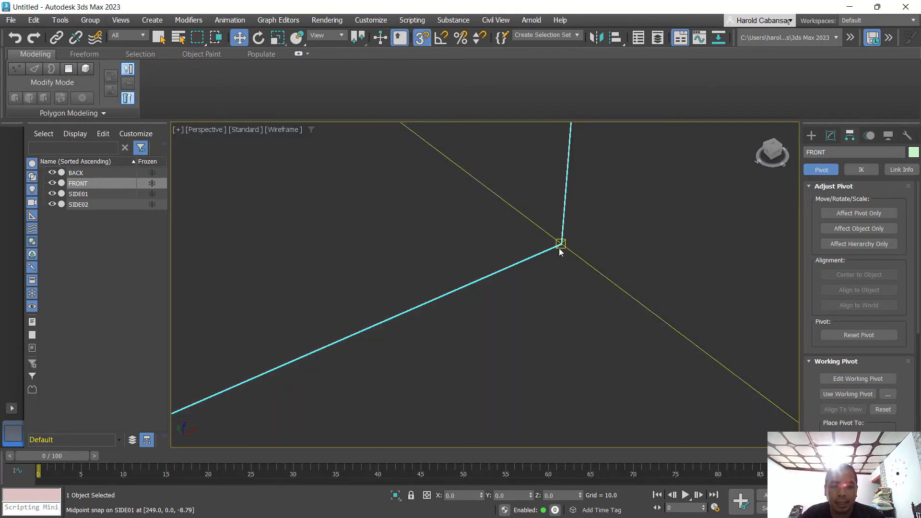
Try moving the FRONT plane from the snap point at its lower corner shared with SIDE01, and undo the move.
drag(559, 245, 528, 241)
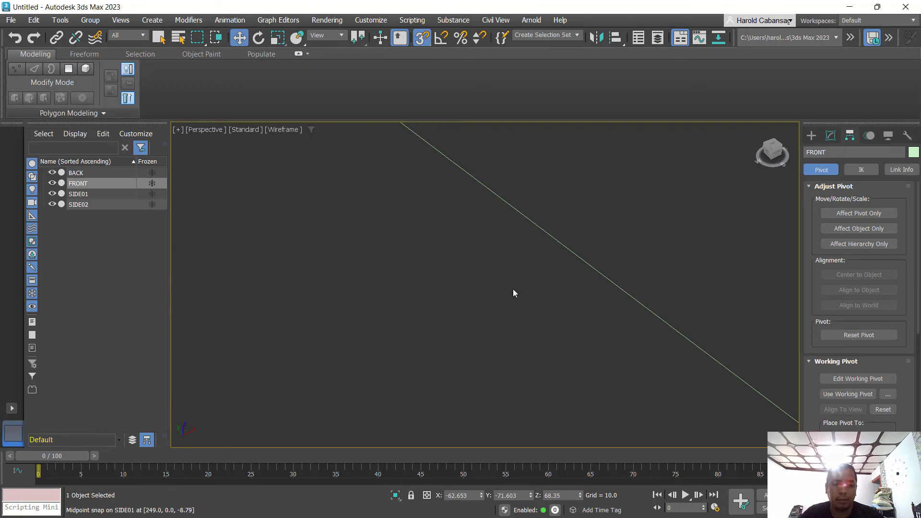
key(ctrl+z)
Examine the midpoint snap points on the lower and vertical edges where the FRONT plane meets SIDE01.
scroll(513, 289, down, 5)
middle_drag(488, 306, 454, 439)
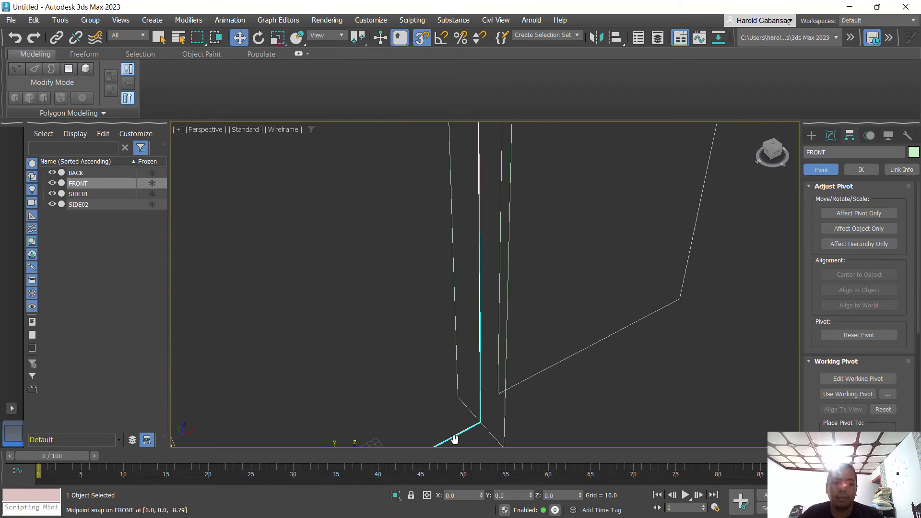
scroll(433, 238, down, 3)
scroll(438, 258, up, 5)
middle_drag(465, 365, 427, 240)
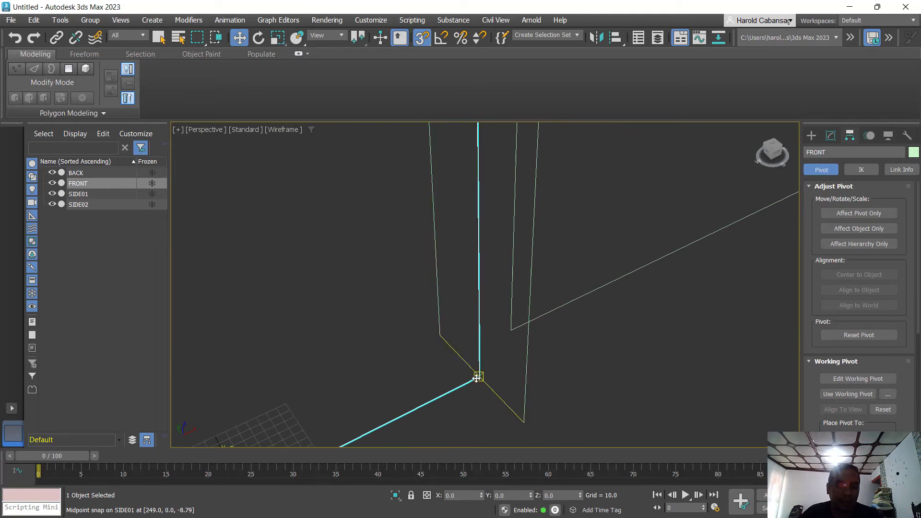
scroll(477, 342, down, 5)
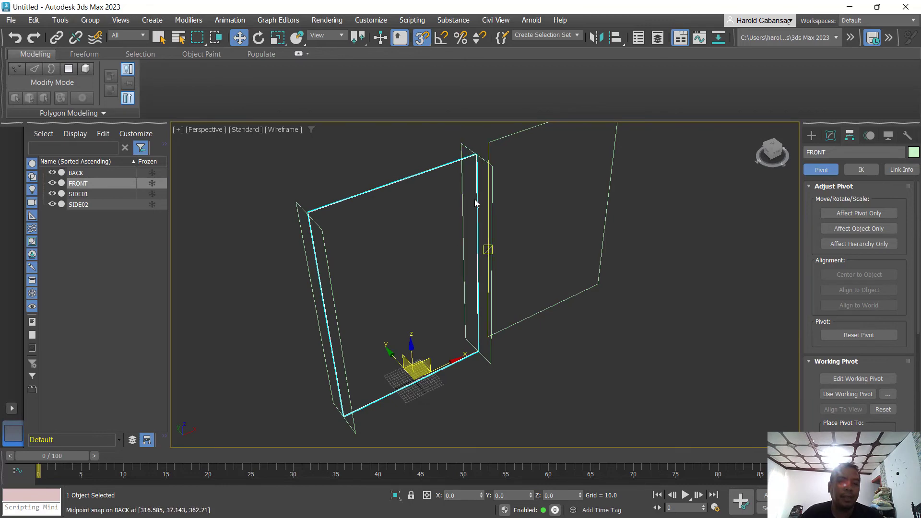
scroll(474, 200, up, 5)
scroll(419, 290, down, 5)
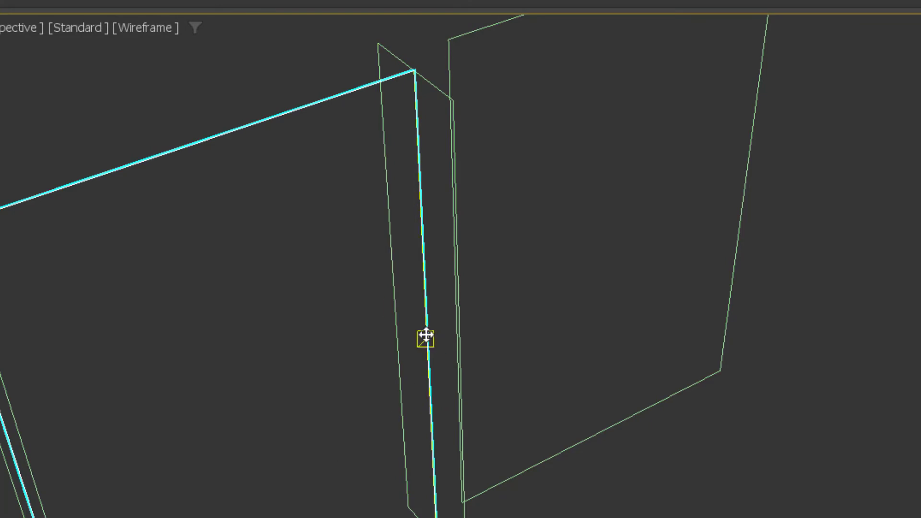
Snap the midpoint of the FRONT plane's vertical edge onto the matching vertical edge of SIDE01 so their edges meet.
mouse_move(425, 339)
mouse_down()
mouse_move(360, 341)
mouse_move(325, 329)
mouse_move(396, 312)
mouse_up()
alt+middle_drag(406, 408, 462, 111)
alt+middle_drag(510, 420, 349, 466)
alt+middle_drag(295, 430, 367, 126)
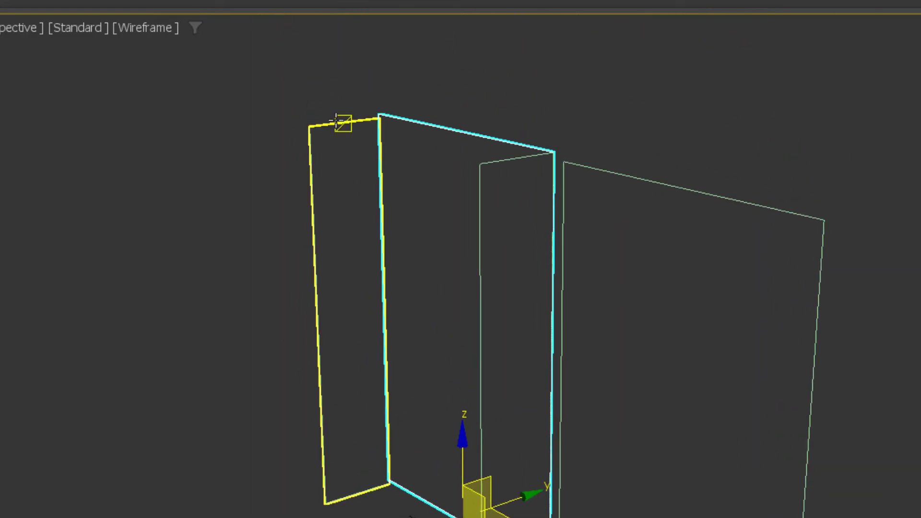
Snap the SIDE02 plane's lower corner onto the FRONT plane's lower corner vertex and display the Perspective view shaded.
scroll(378, 469, up, 5)
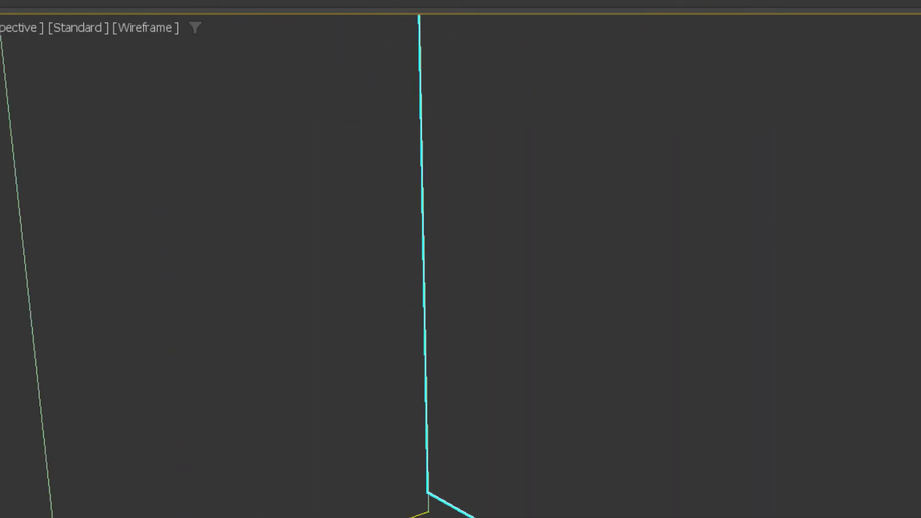
middle_drag(415, 422, 420, 340)
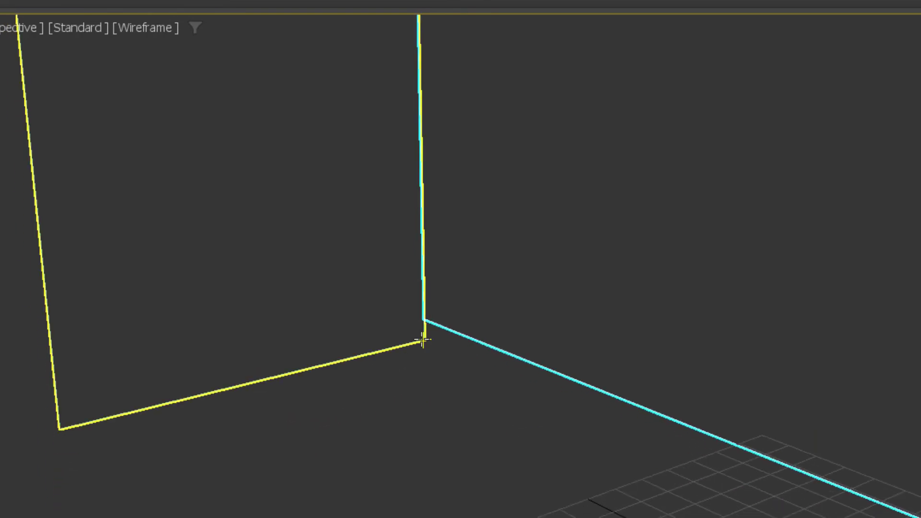
drag(422, 340, 409, 321)
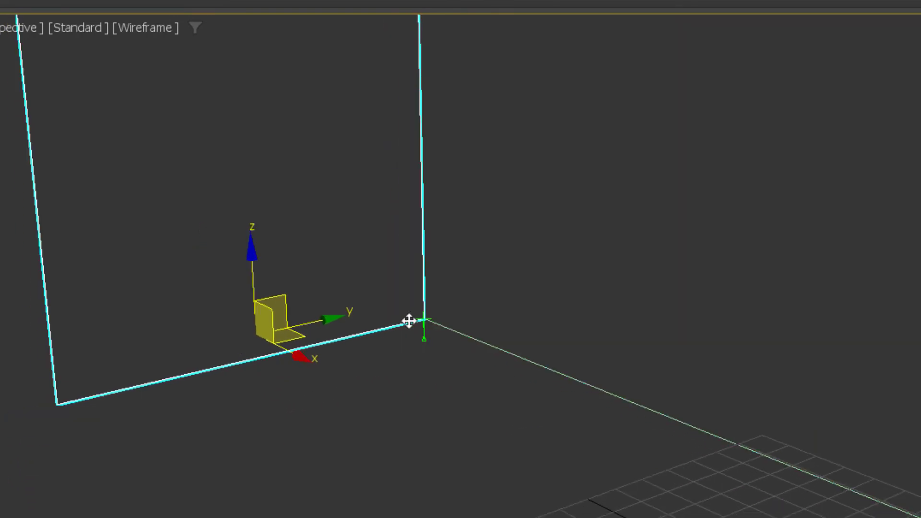
scroll(370, 358, down, 6)
alt+middle_drag(370, 367, 347, 481)
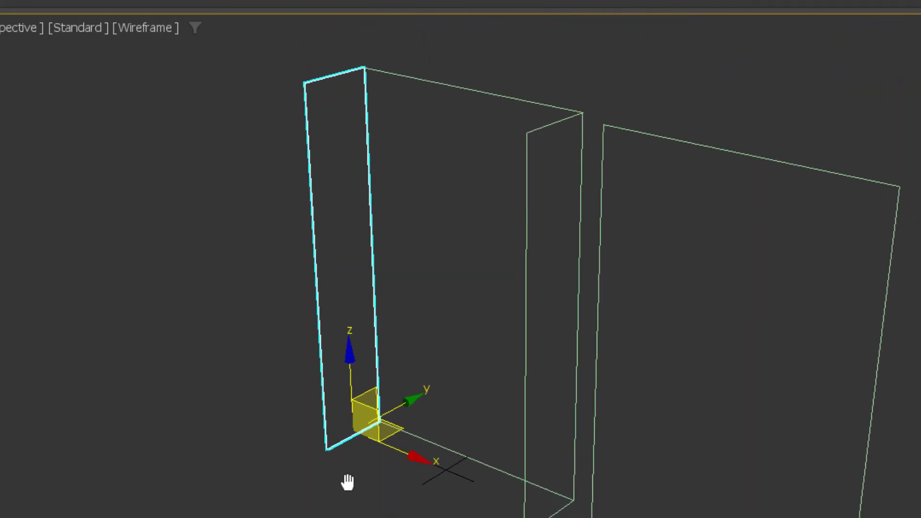
key(F3)
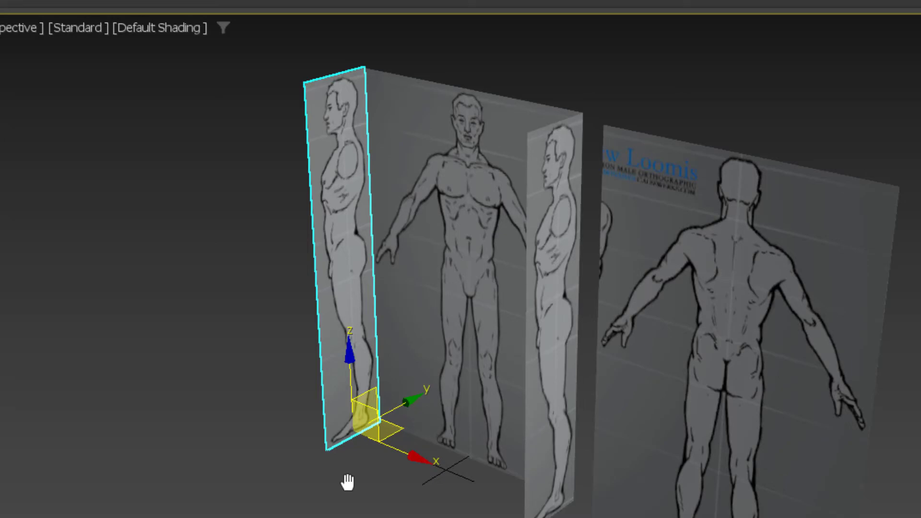
Select the BACK plane and rotate it 180 degrees about the vertical axis.
alt+middle_drag(431, 515, 465, 511)
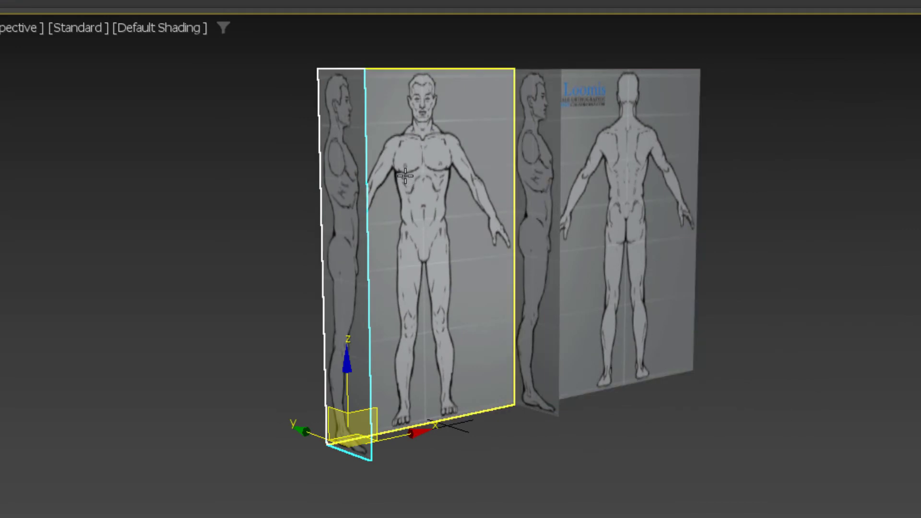
mouse_move(420, 211)
alt+middle_down()
mouse_move(335, 250)
mouse_move(273, 263)
mouse_move(426, 218)
mouse_move(429, 226)
alt+middle_up()
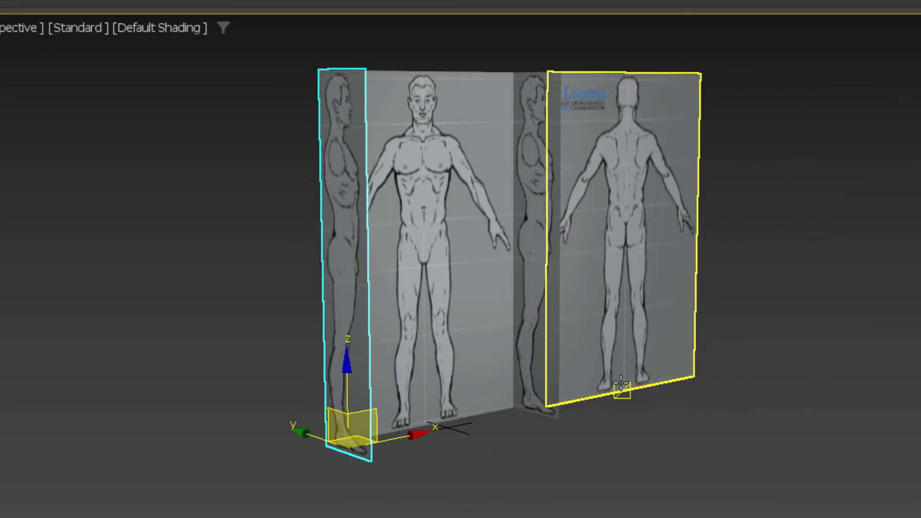
middle_drag(620, 384, 751, 482)
scroll(644, 422, up, 3)
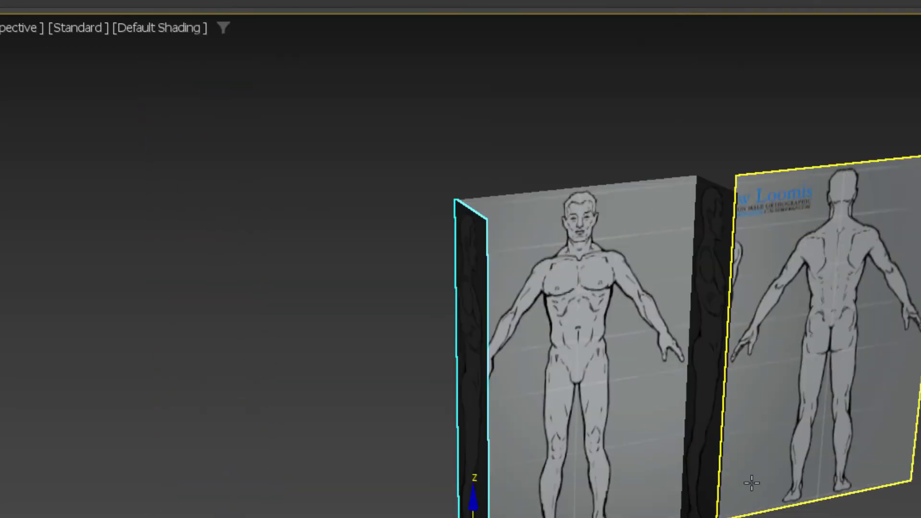
click(800, 326)
click(799, 326)
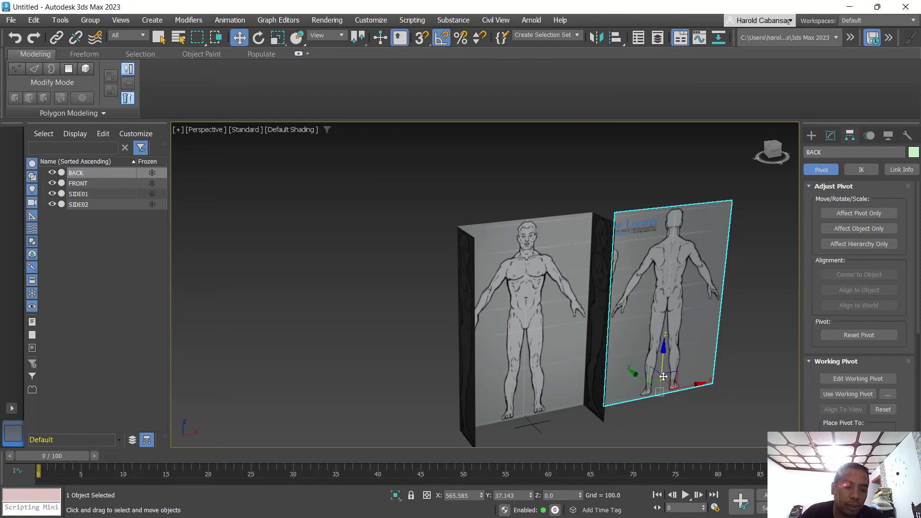
key(e)
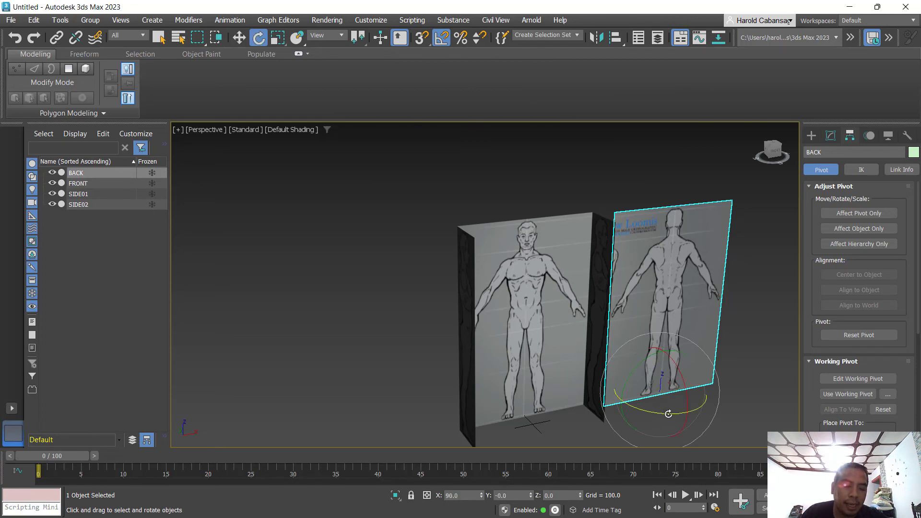
drag(668, 413, 581, 399)
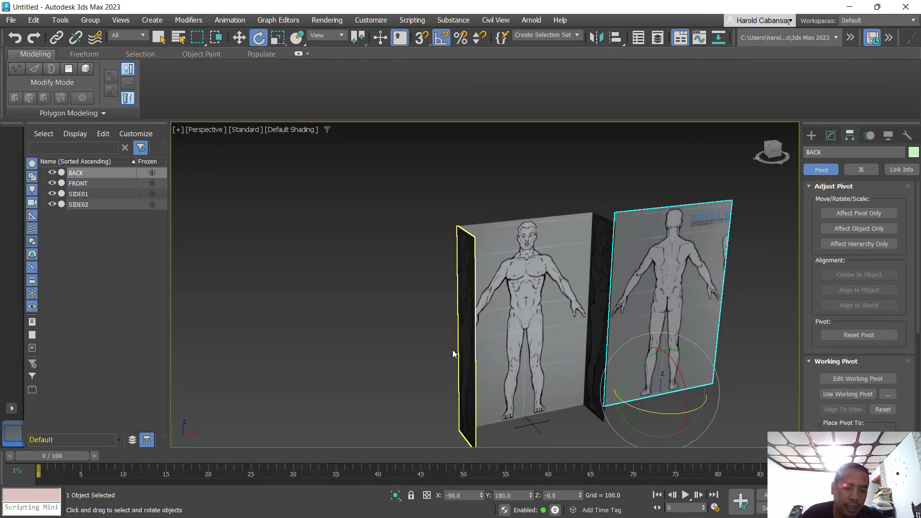
With 3D snapping on, move the BACK plane's lower corner onto the SIDE02 plane's free lower corner at X -249, Y -75.
alt+middle_drag(453, 354, 453, 346)
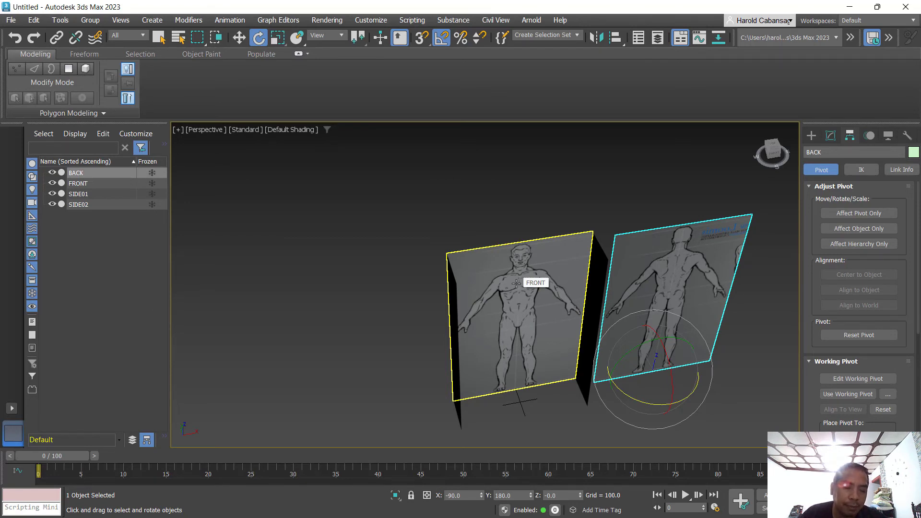
alt+middle_drag(652, 434, 576, 395)
scroll(560, 409, up, 3)
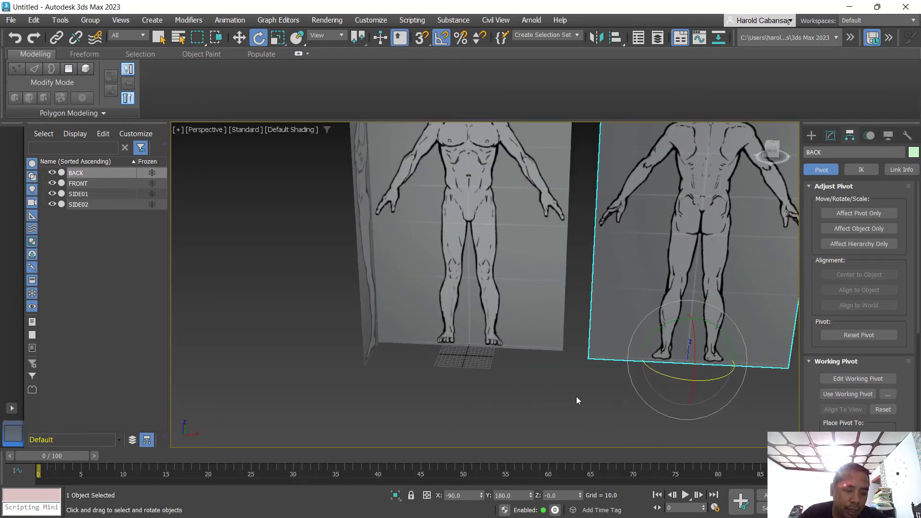
key(w)
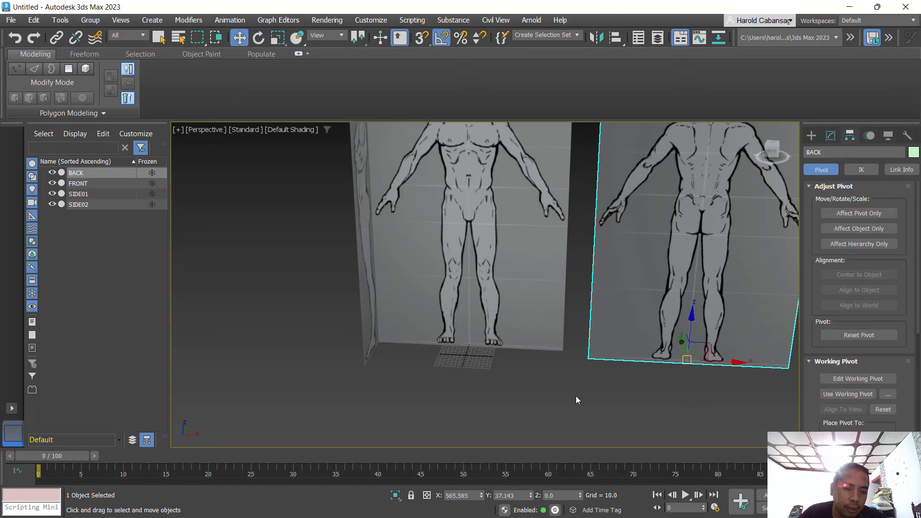
key(s)
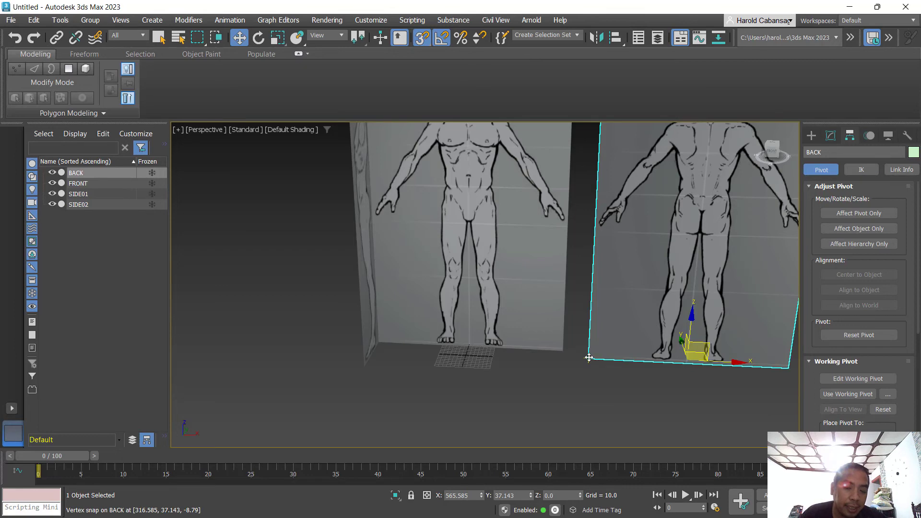
drag(593, 358, 370, 371)
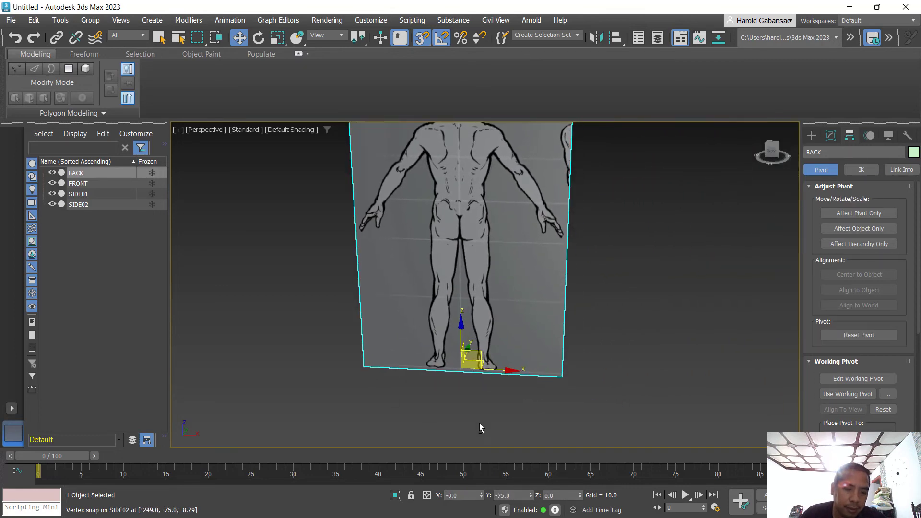
Select all four reference planes together.
alt+middle_drag(479, 423, 534, 381)
scroll(541, 377, down, 3)
alt+middle_drag(577, 347, 569, 392)
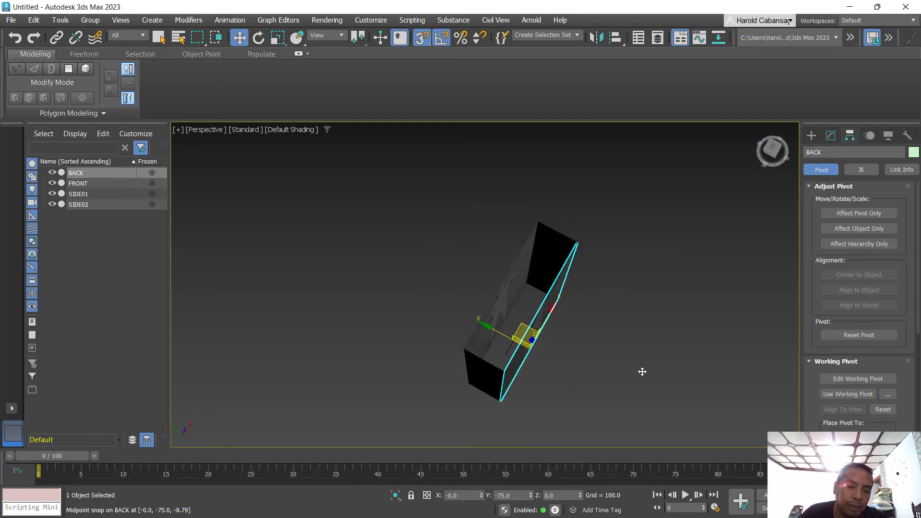
alt+middle_drag(641, 371, 610, 312)
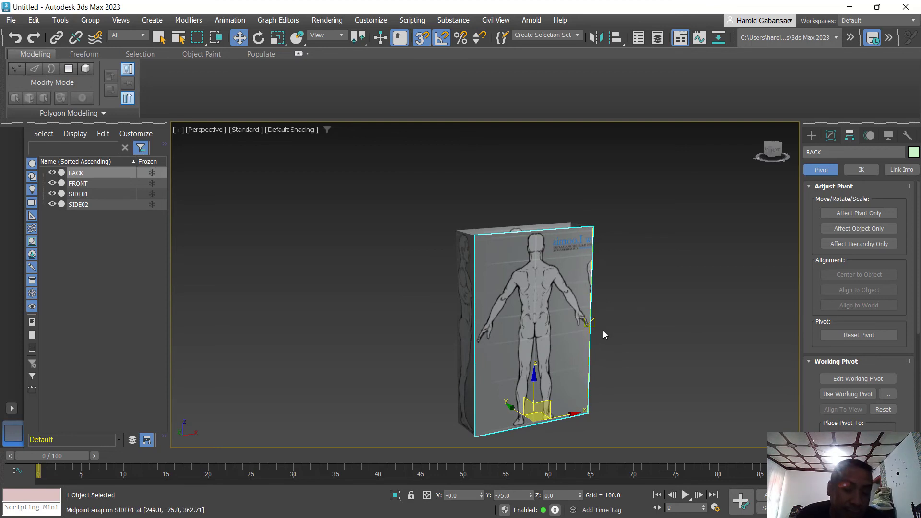
alt+middle_drag(499, 411, 405, 202)
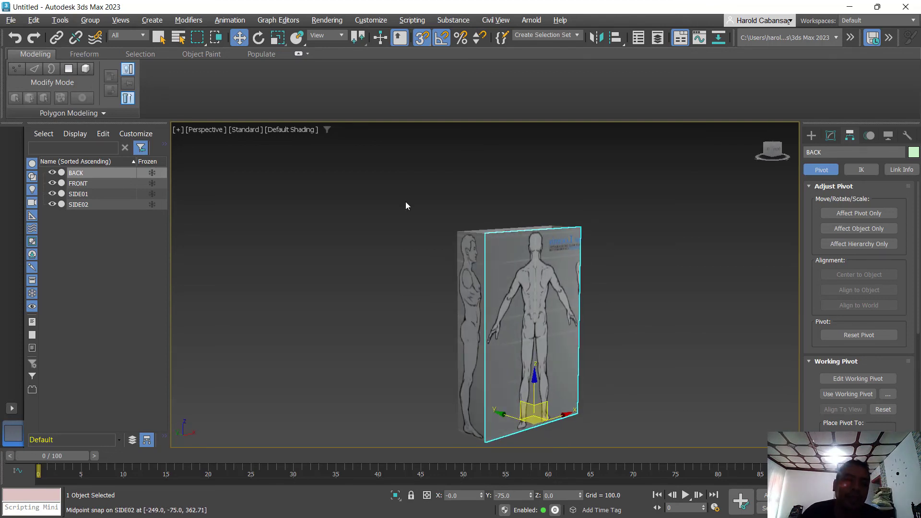
click(405, 206)
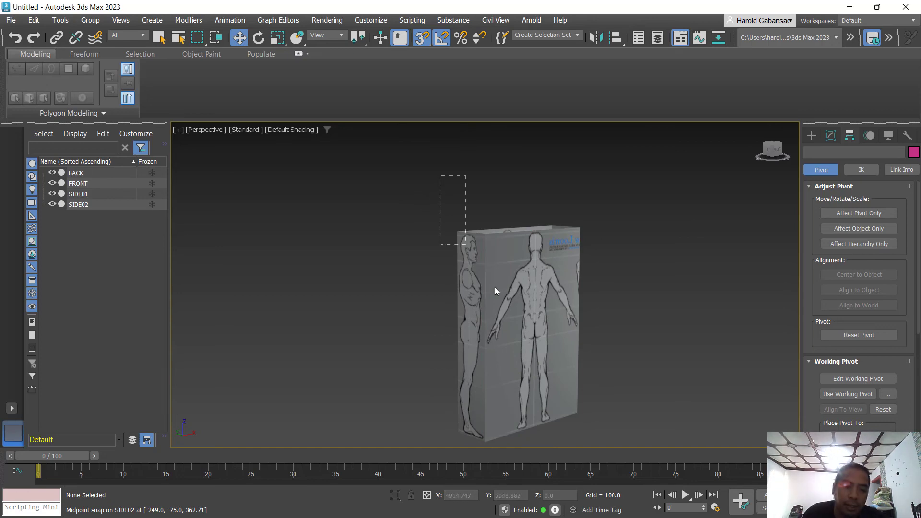
drag(614, 435, 635, 453)
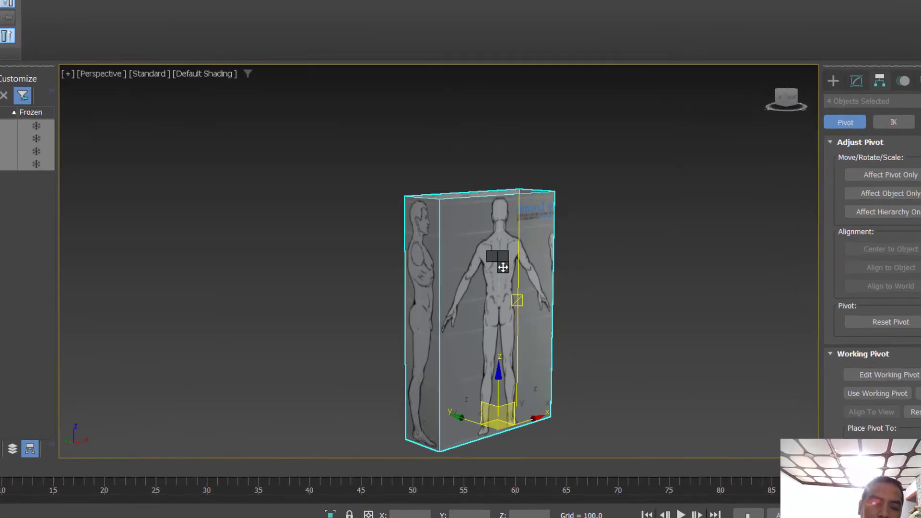
In the four planes' object properties, enable Freeze and Backface Cull and disable Show Frozen in Gray.
right_click(539, 287)
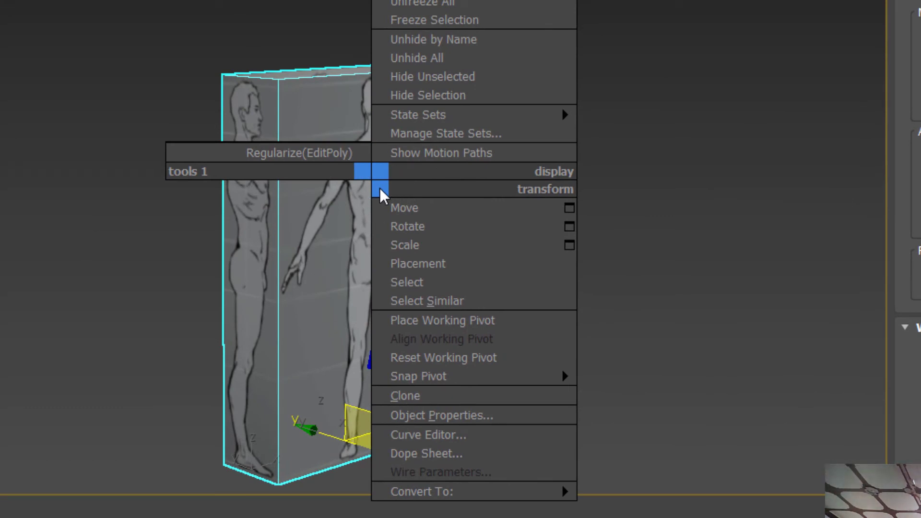
click(444, 415)
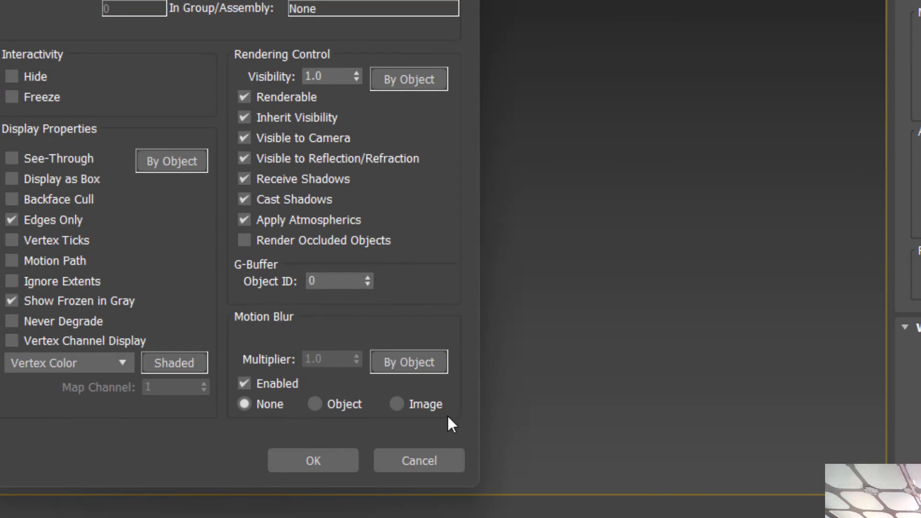
click(41, 99)
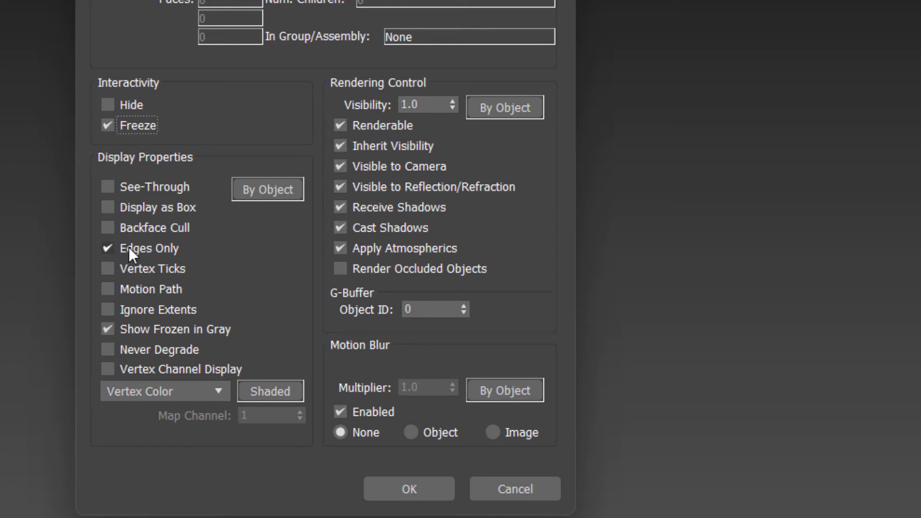
click(151, 227)
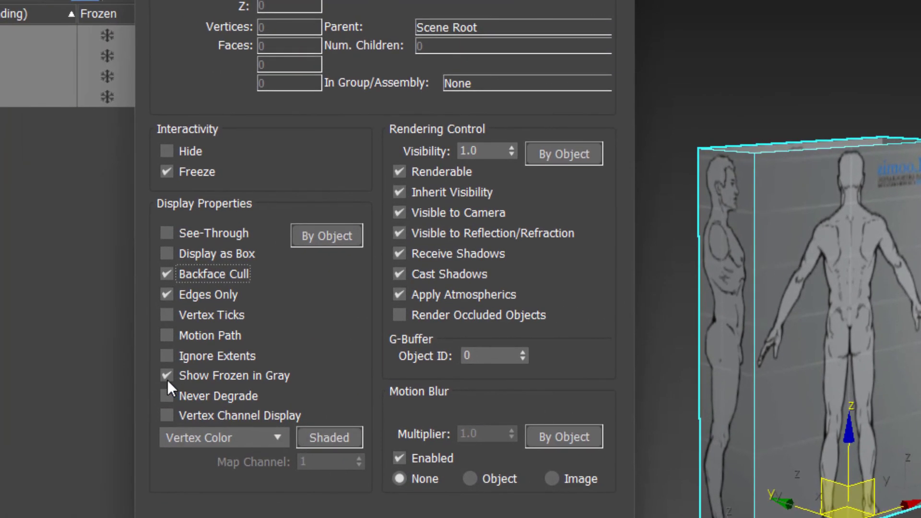
click(167, 376)
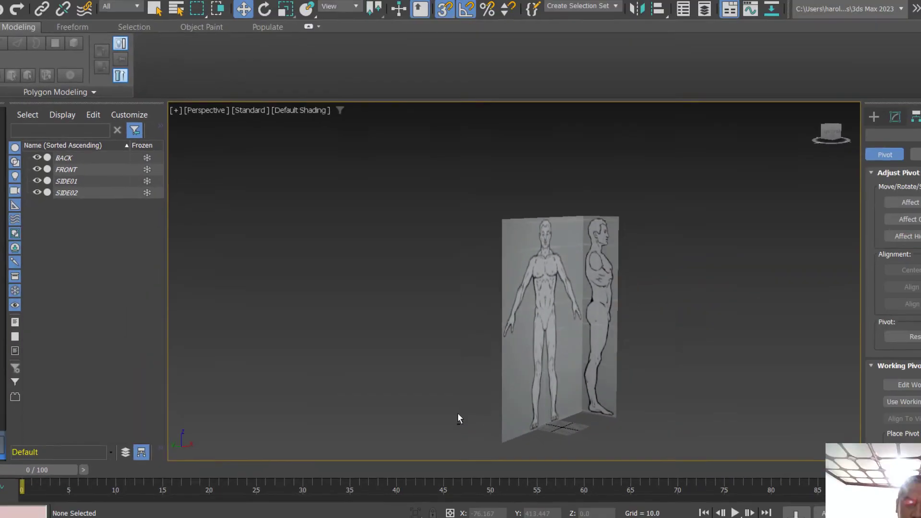
Examine the frozen, backface-culled reference planes from several sides and in the four-view layout.
alt+middle_drag(457, 412, 456, 400)
key(alt+w)
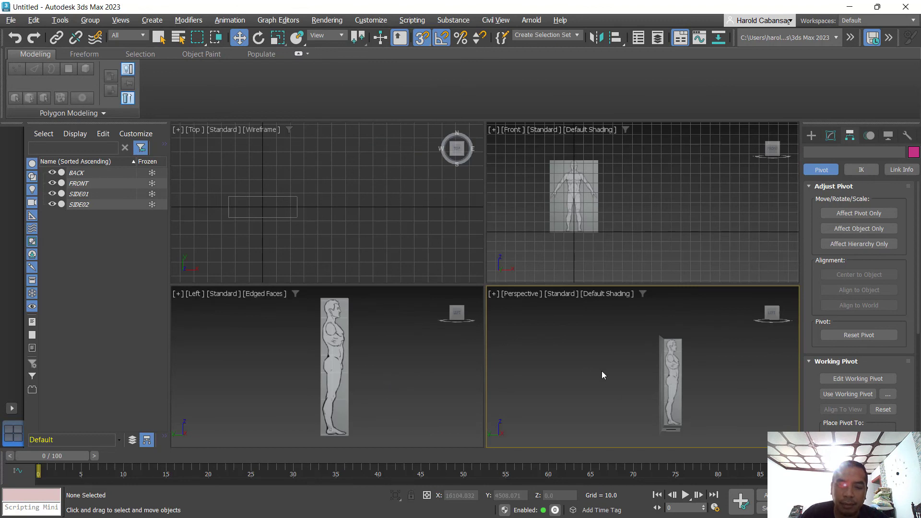
key(alt+w)
alt+middle_drag(641, 383, 701, 377)
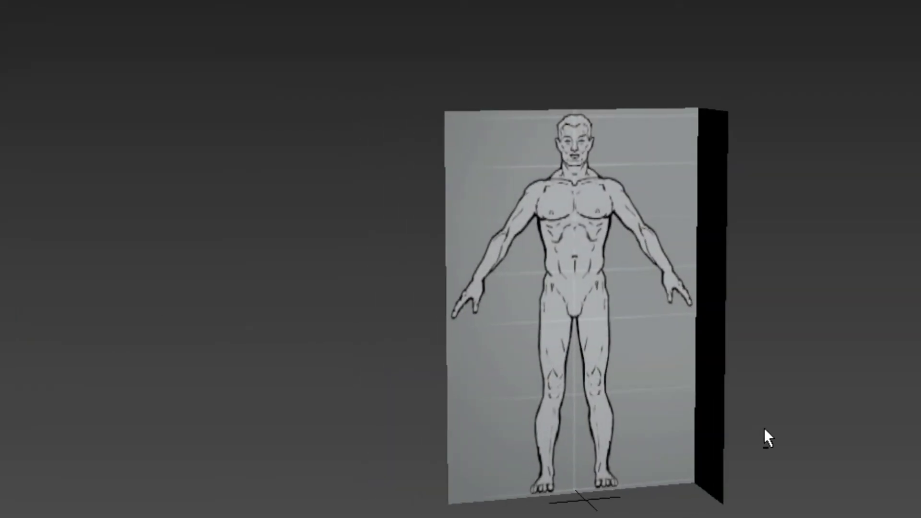
alt+middle_drag(763, 427, 638, 445)
scroll(744, 402, up, 3)
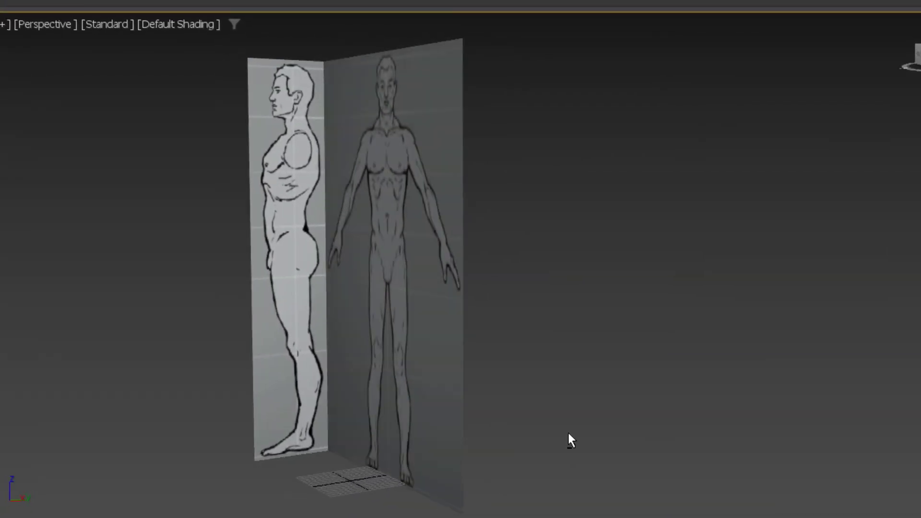
alt+middle_drag(568, 433, 707, 437)
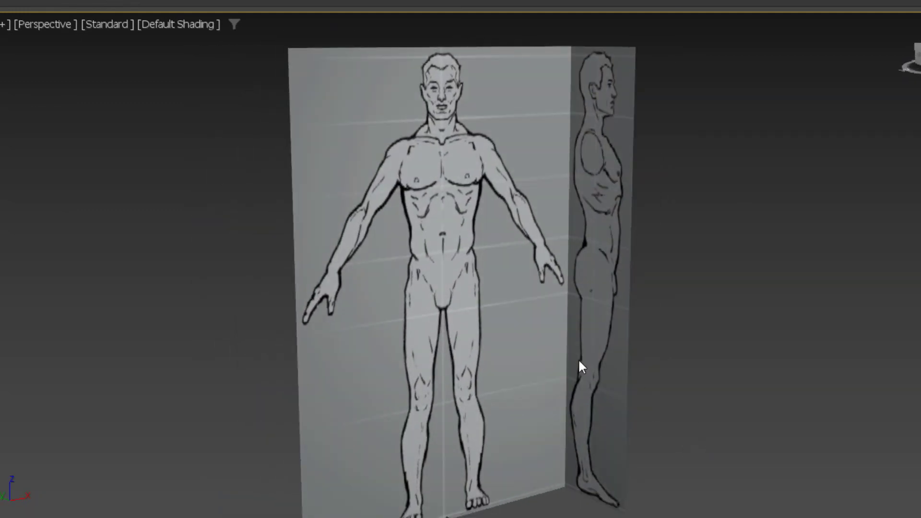
scroll(579, 361, down, 3)
scroll(579, 363, up, 3)
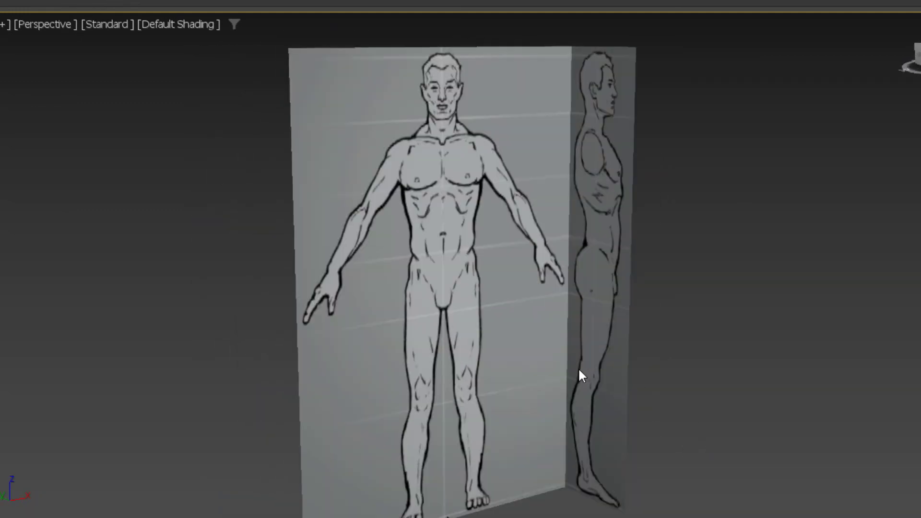
middle_drag(579, 377, 610, 364)
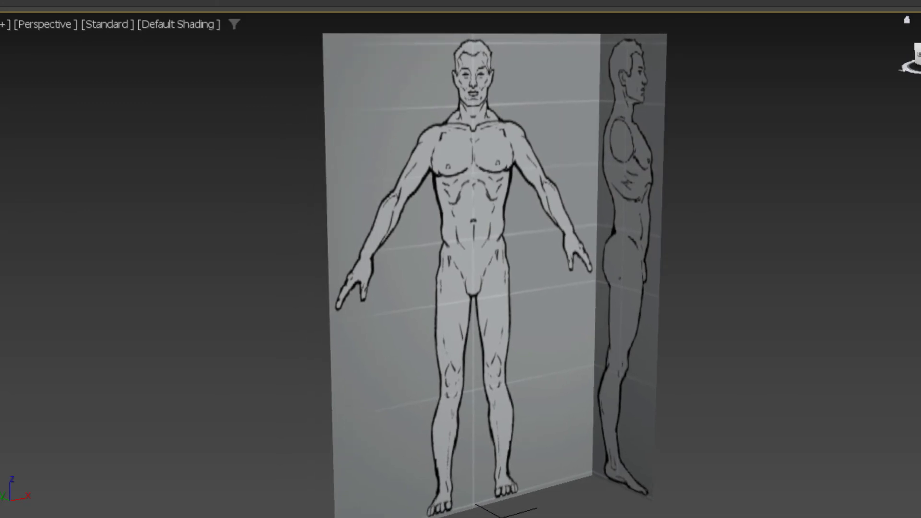
Start saving the scene and choose the BASE_MESH project folder on the Desktop as the save location.
click(725, 262)
key(ctrl+s)
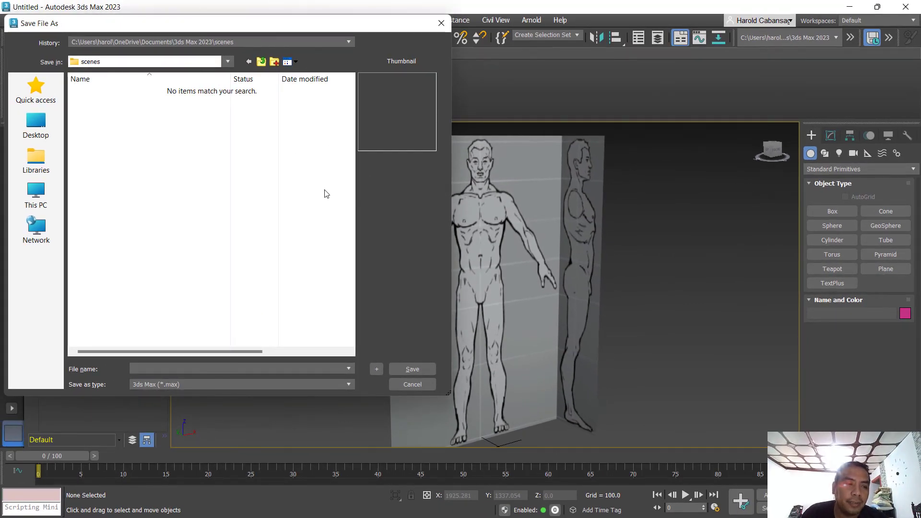
click(37, 123)
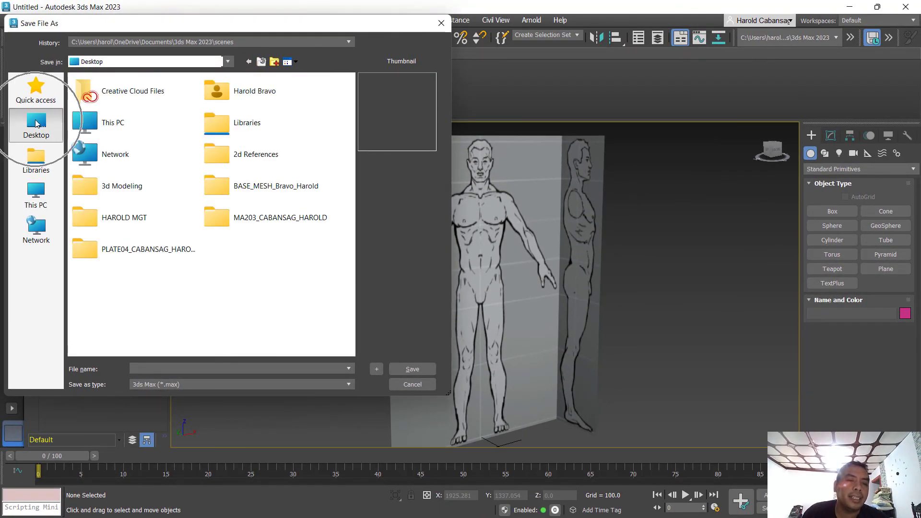
click(286, 190)
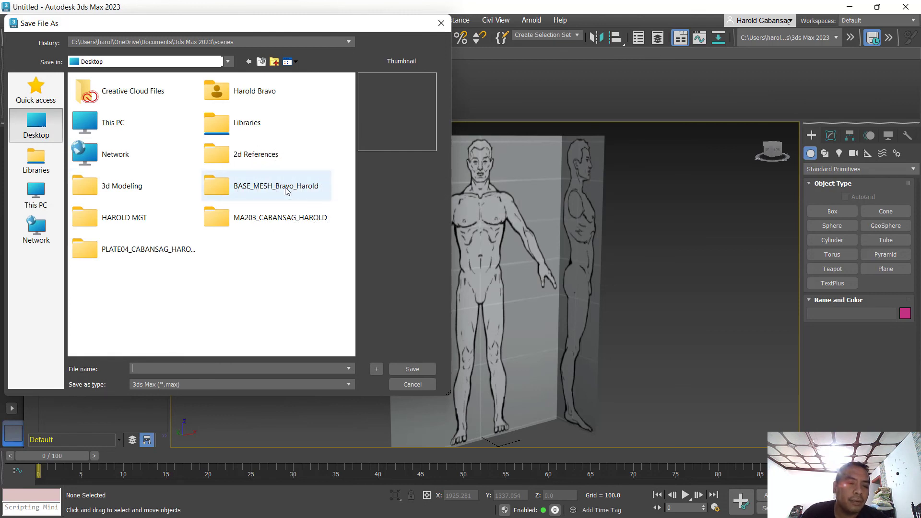
double_click(284, 187)
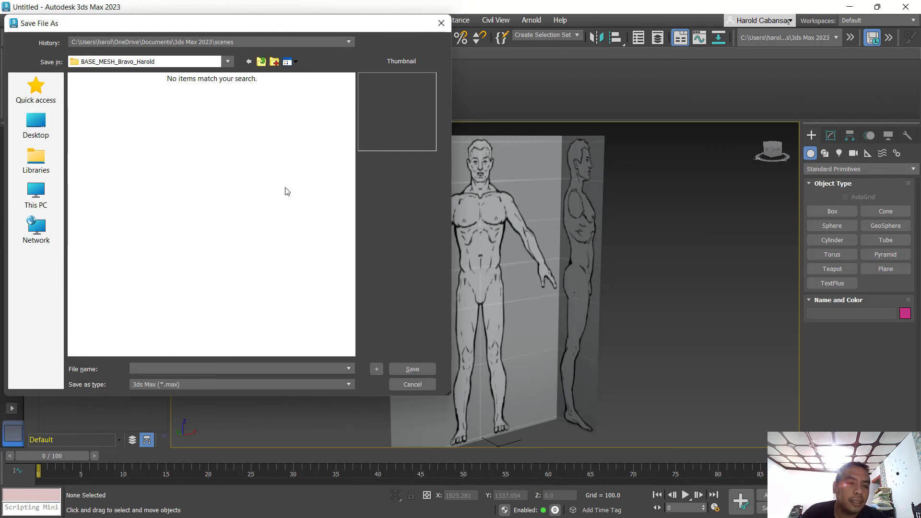
Name the scene file BASE_MESH_Max and save it in the 3ds Max (*.max) format.
click(162, 370)
text(B)
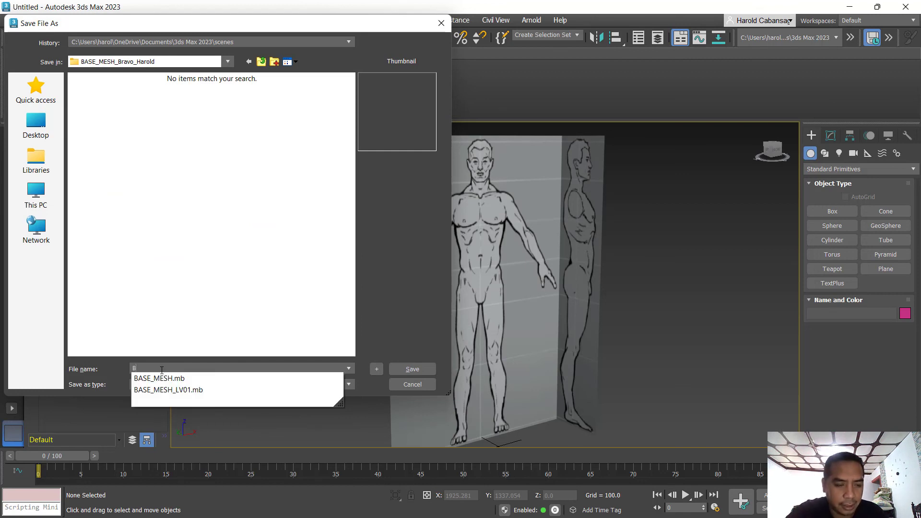
key(Down)
key(BackSpace)
key(BackSpace)
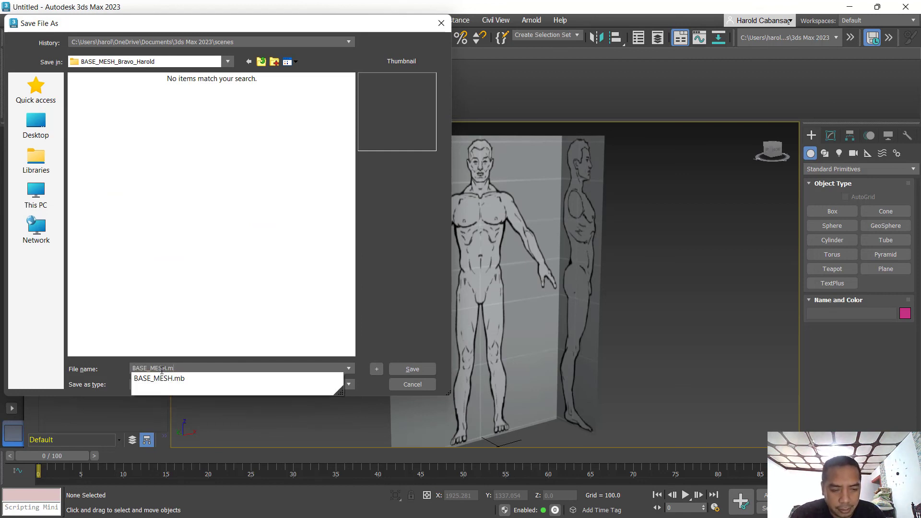
key(BackSpace)
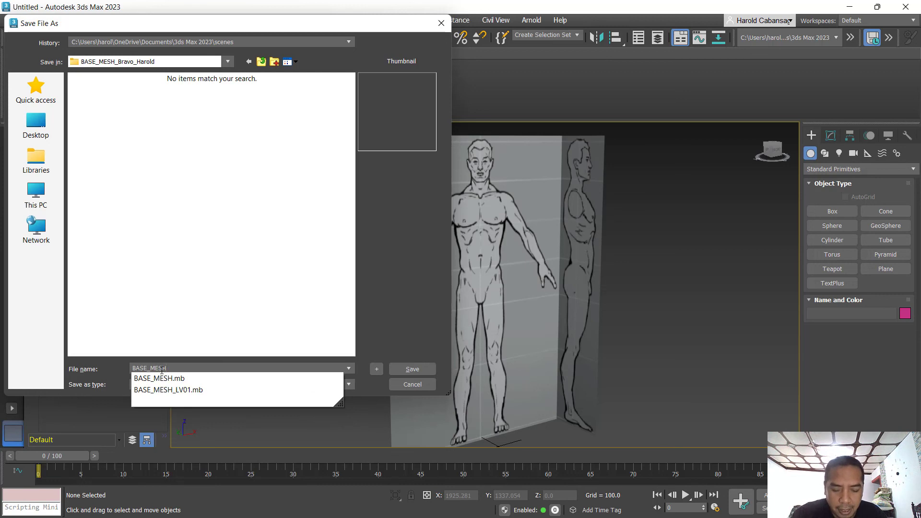
text(_Max)
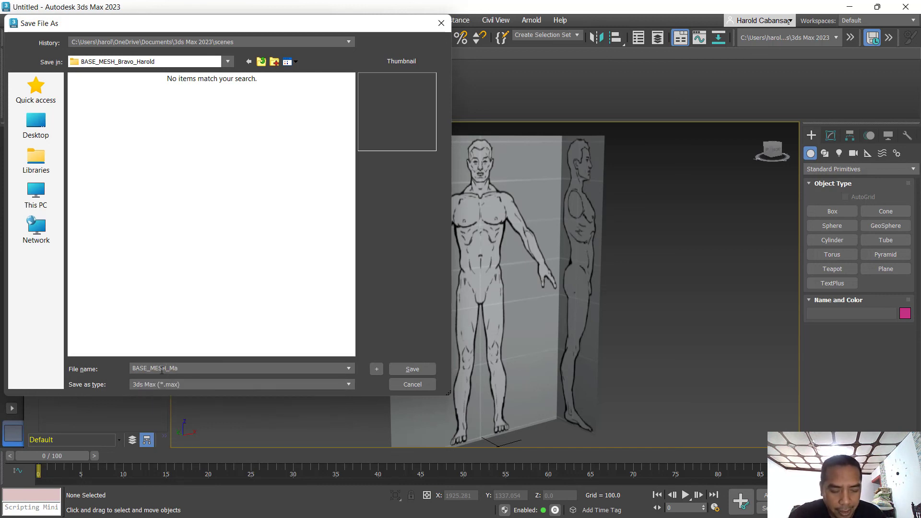
click(414, 371)
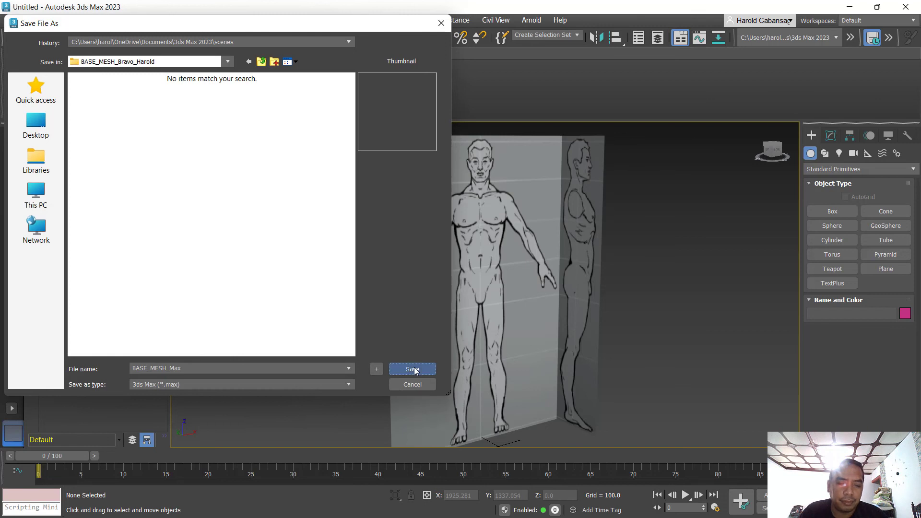